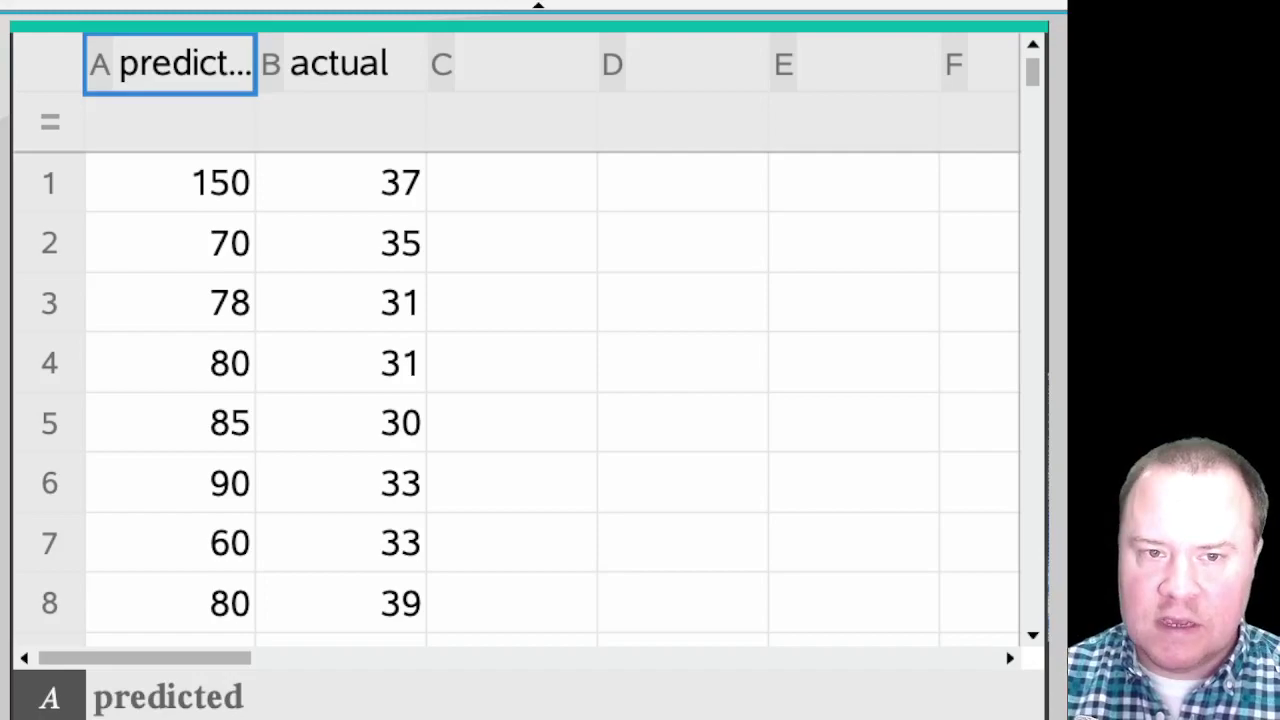
# Go to the predicted dot plot page and examine the point at 150.
pyautogui.hotkey('ctrl', 'Right')
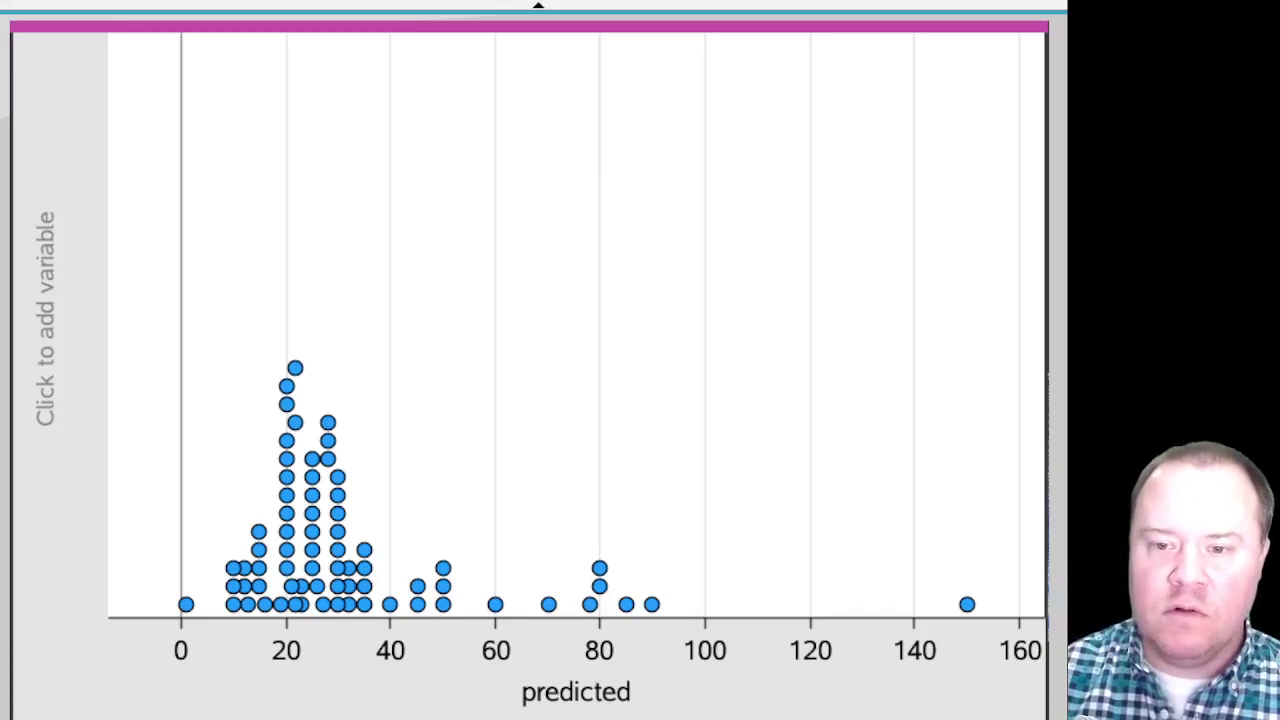
pyautogui.click(966, 604)
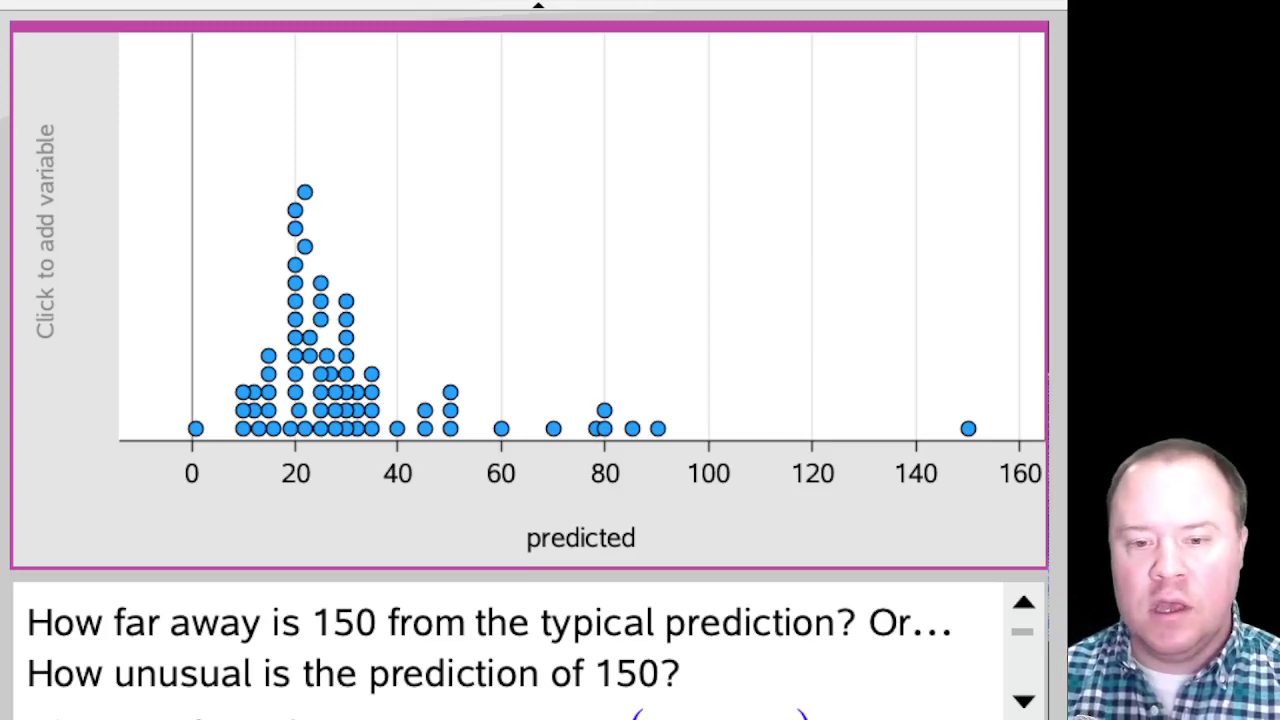
# Evaluate 150−mean(predicted) on the notes' distance from the mean line as a decimal approximation.
pyautogui.press('Down')
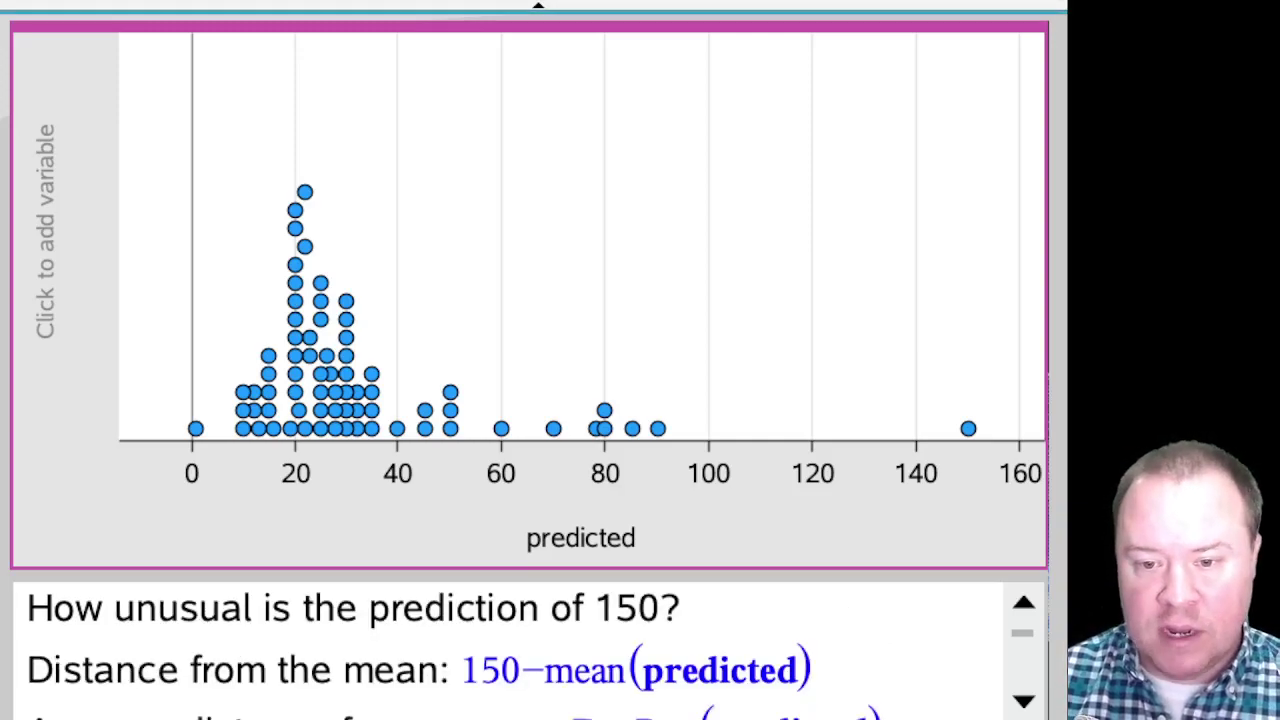
pyautogui.hotkey('ctrl', 'Tab')
pyautogui.press('Return')
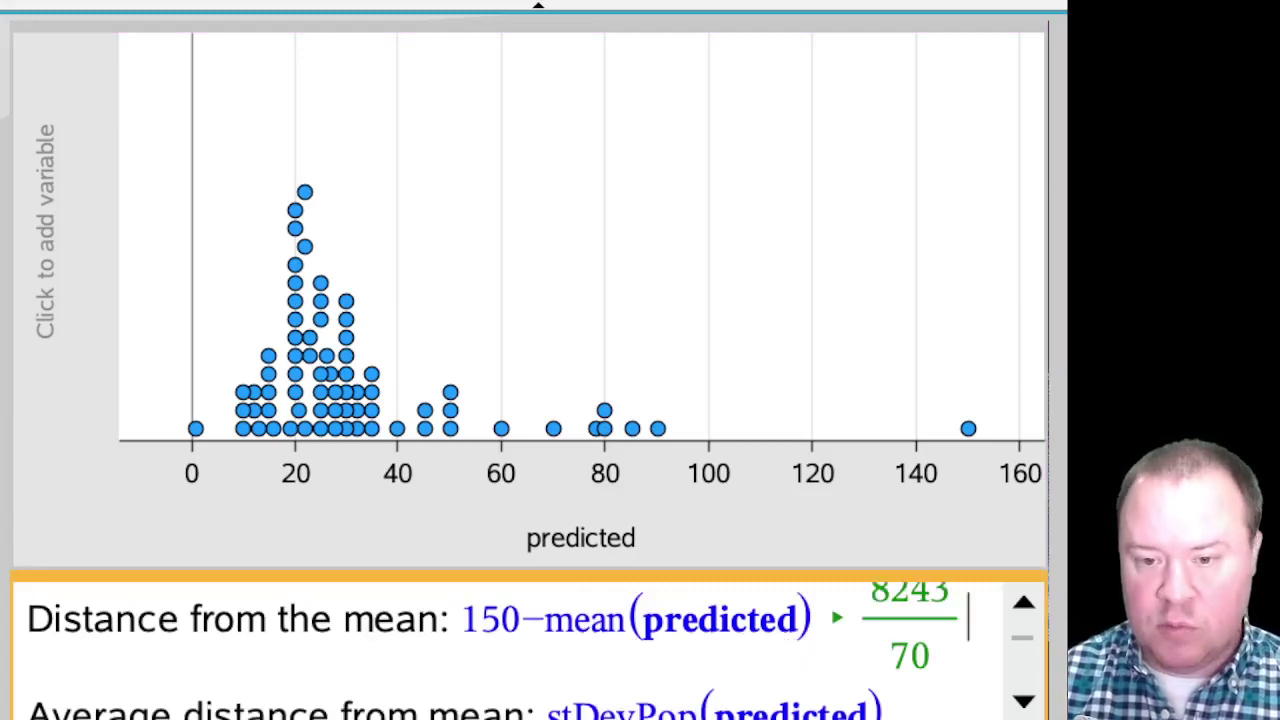
pyautogui.press('Left')
pyautogui.hotkey('ctrl', 'Return')
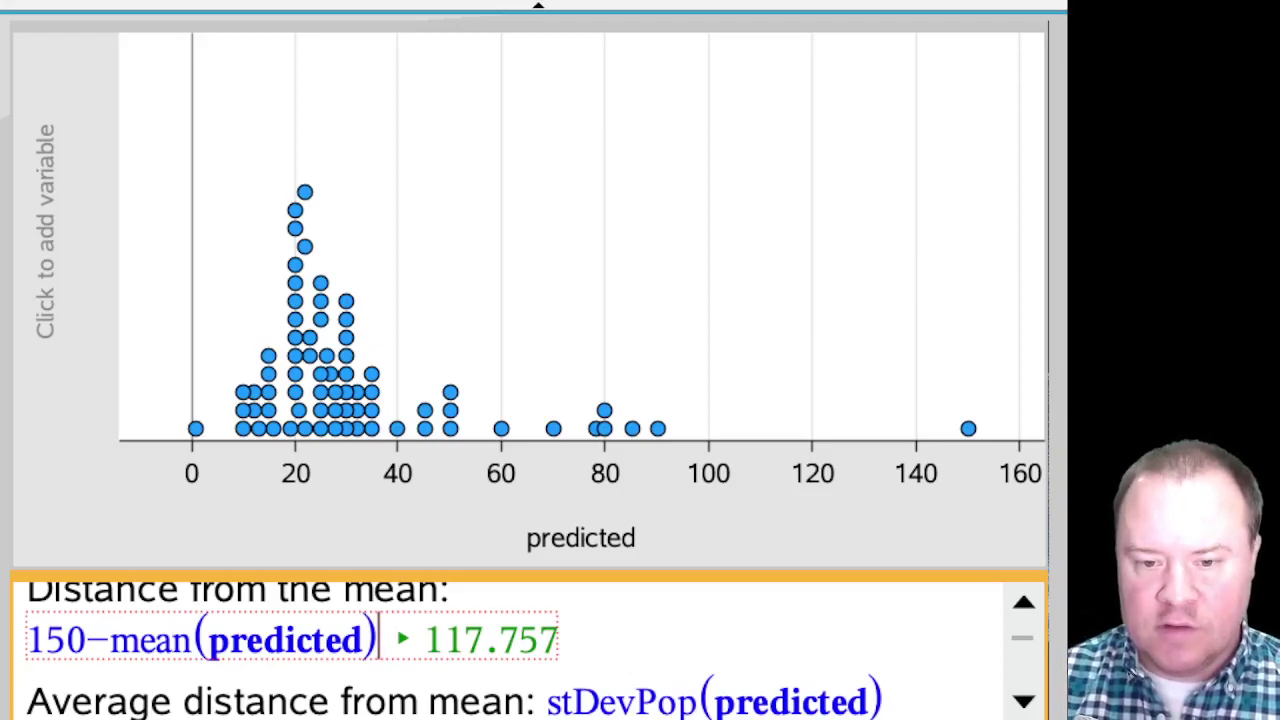
# Evaluate stDevPop(predicted) for the average distance from the mean and compare it with the distance calculated for 150.
pyautogui.press('Down')
pyautogui.press('End')
pyautogui.press('Return')
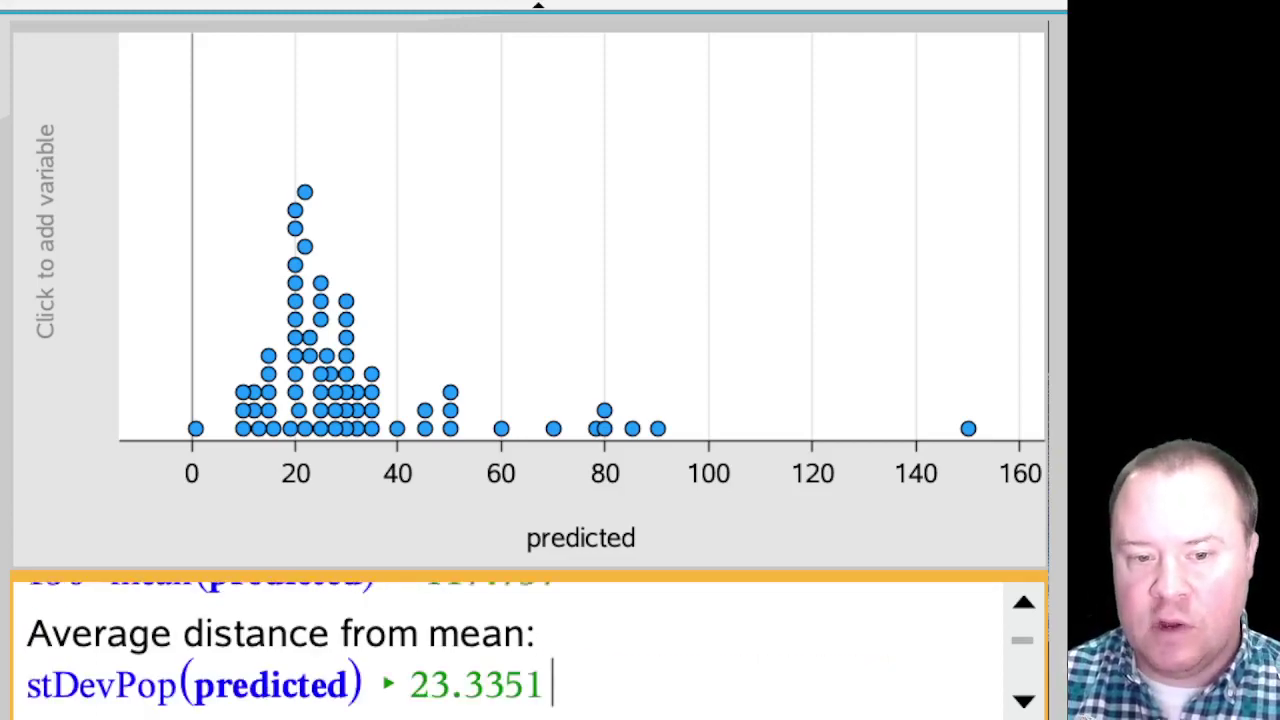
pyautogui.press('Up')
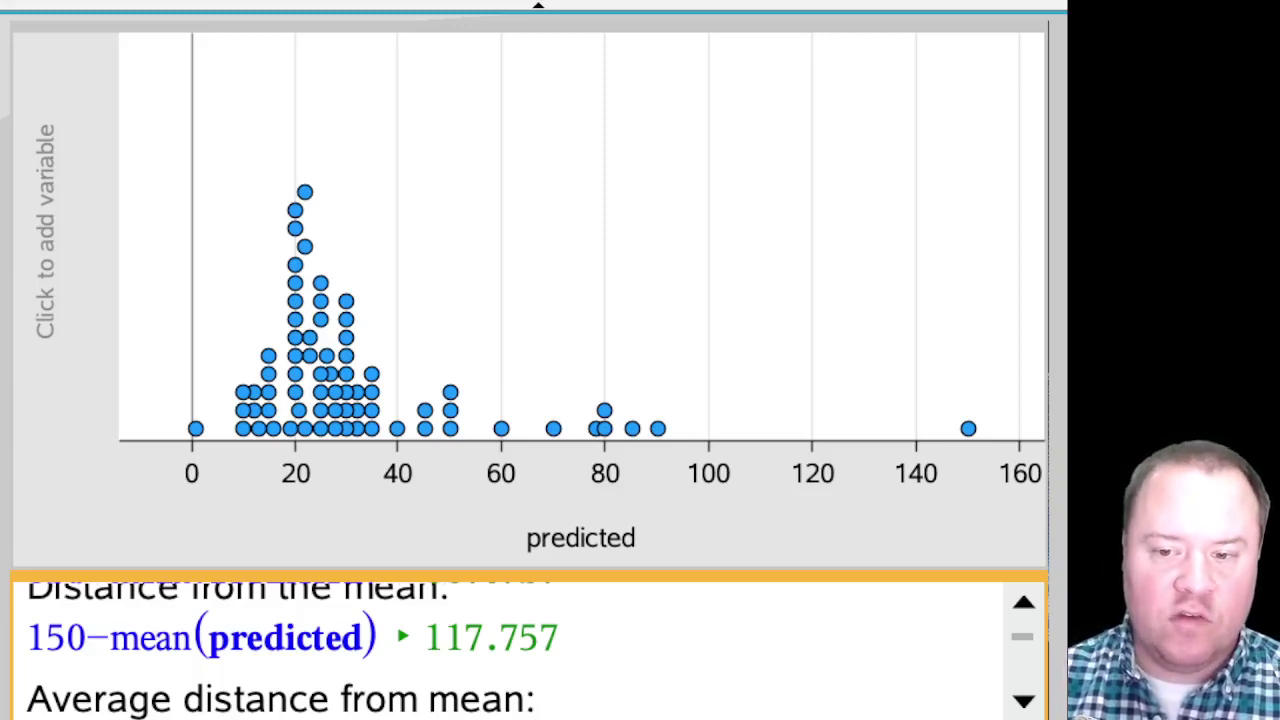
pyautogui.press('Down')
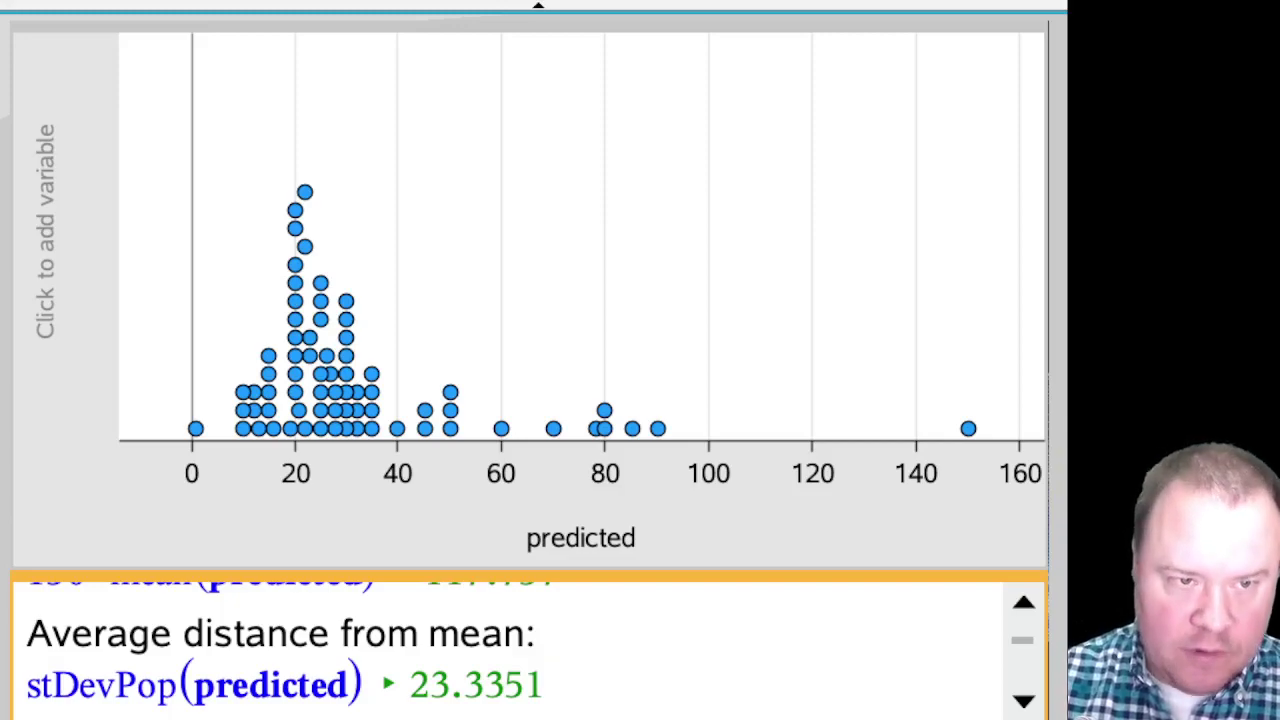
# Add a movable line to the predicted dot plot and return to the notes.
pyautogui.click(90, 208)
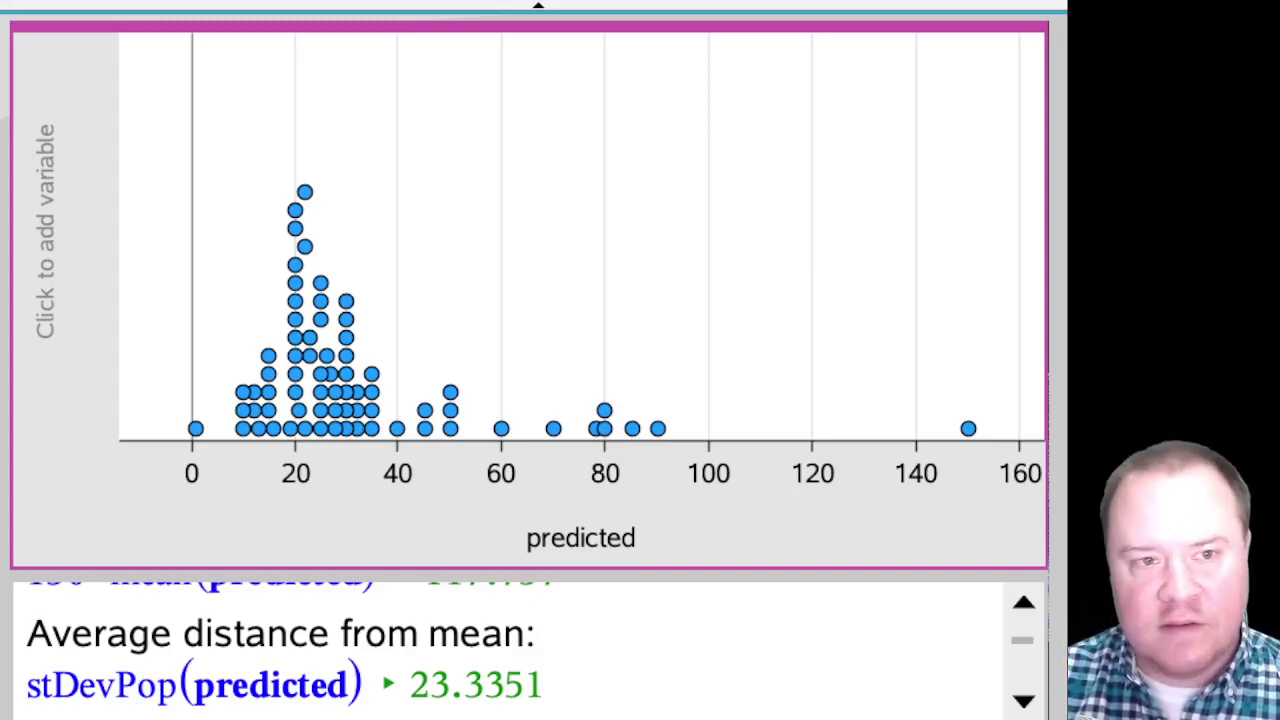
pyautogui.moveTo(26, 20)
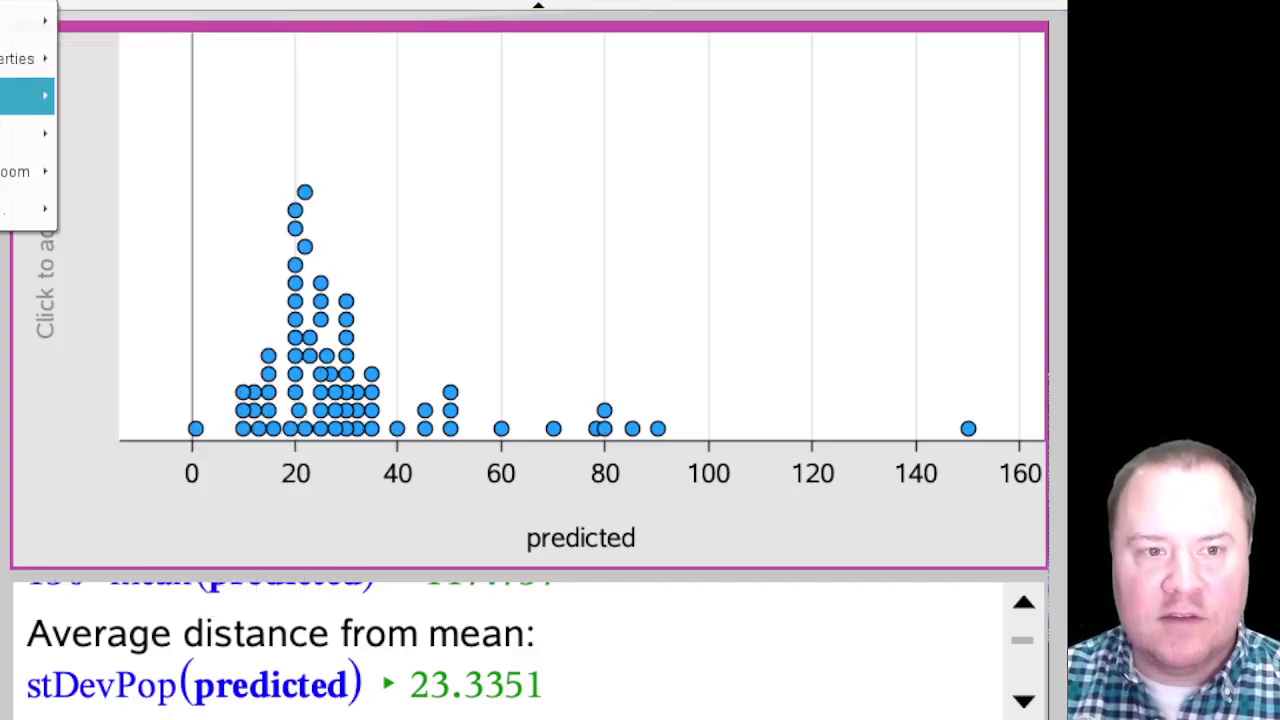
pyautogui.moveTo(25, 96)
pyautogui.moveTo(26, 133)
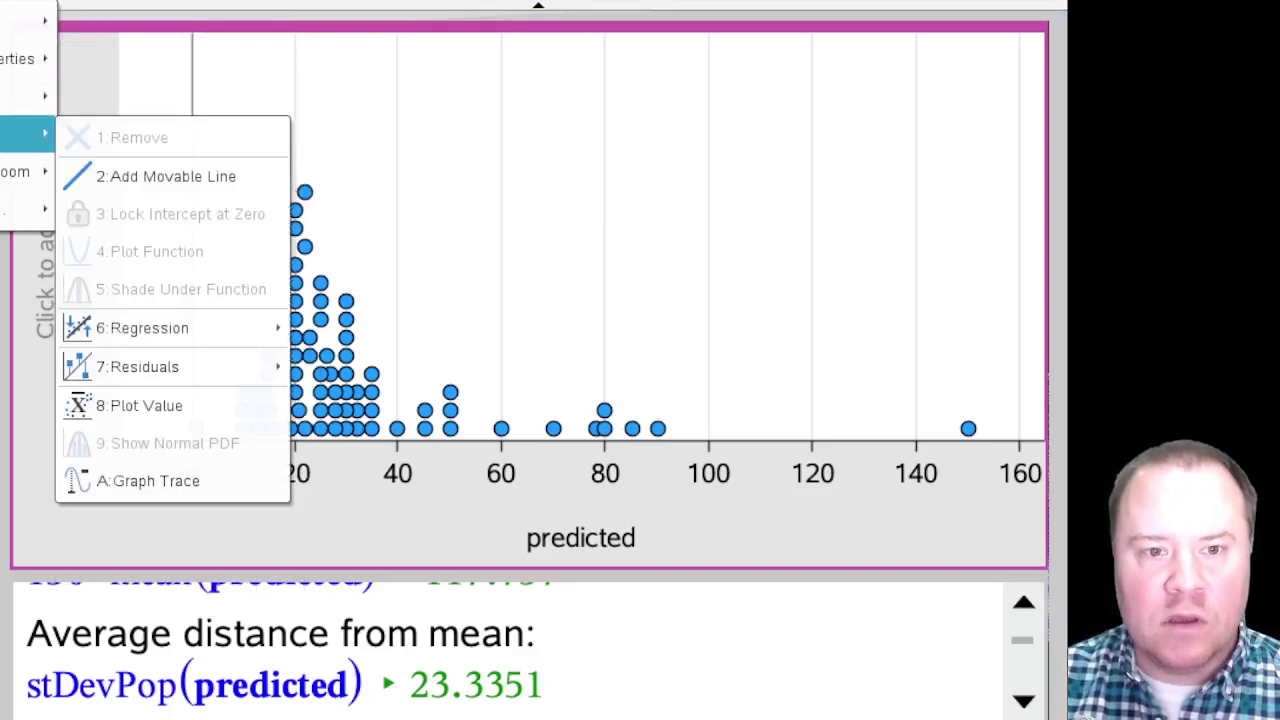
pyautogui.click(160, 176)
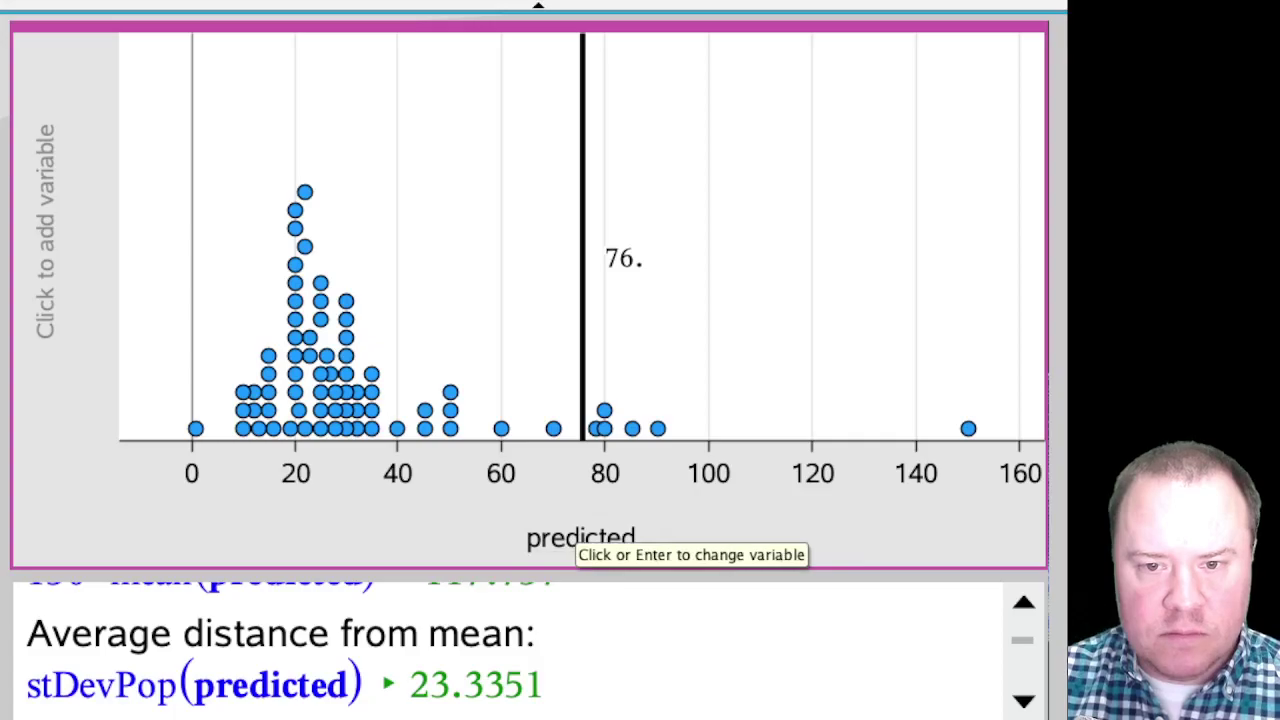
pyautogui.hotkey('ctrl', 'Tab')
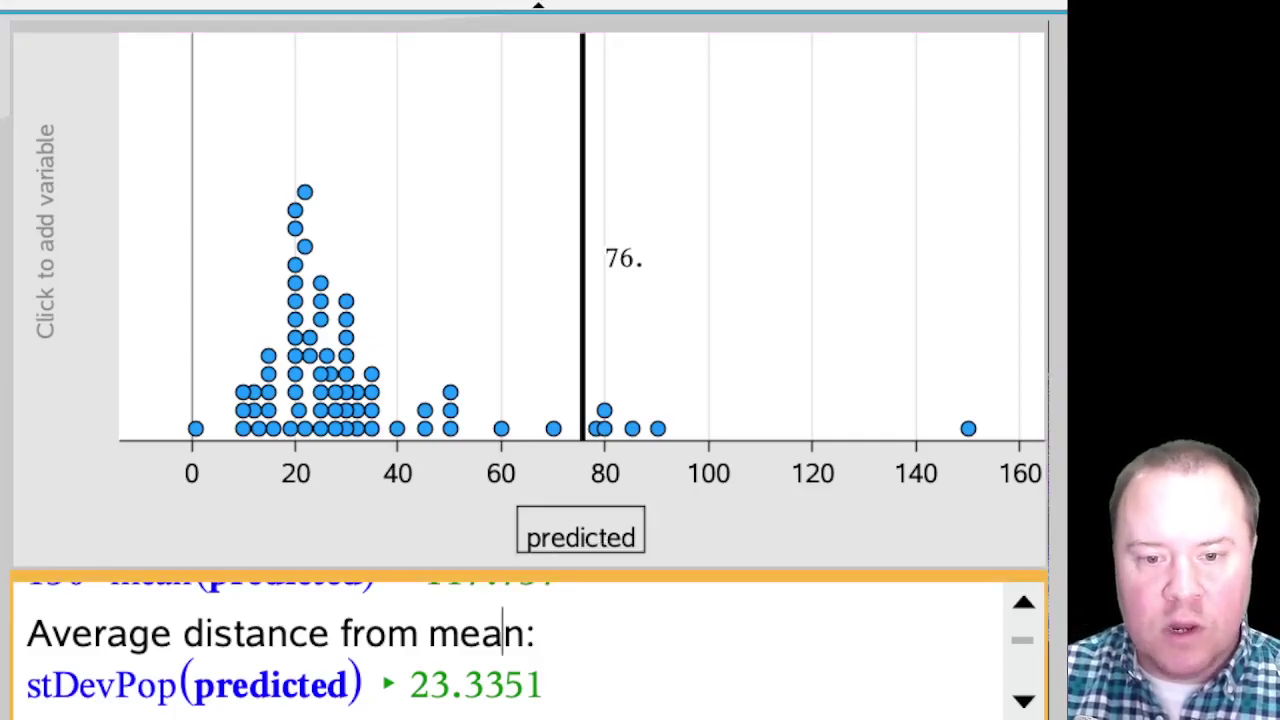
pyautogui.press('Return')
pyautogui.write('mean')
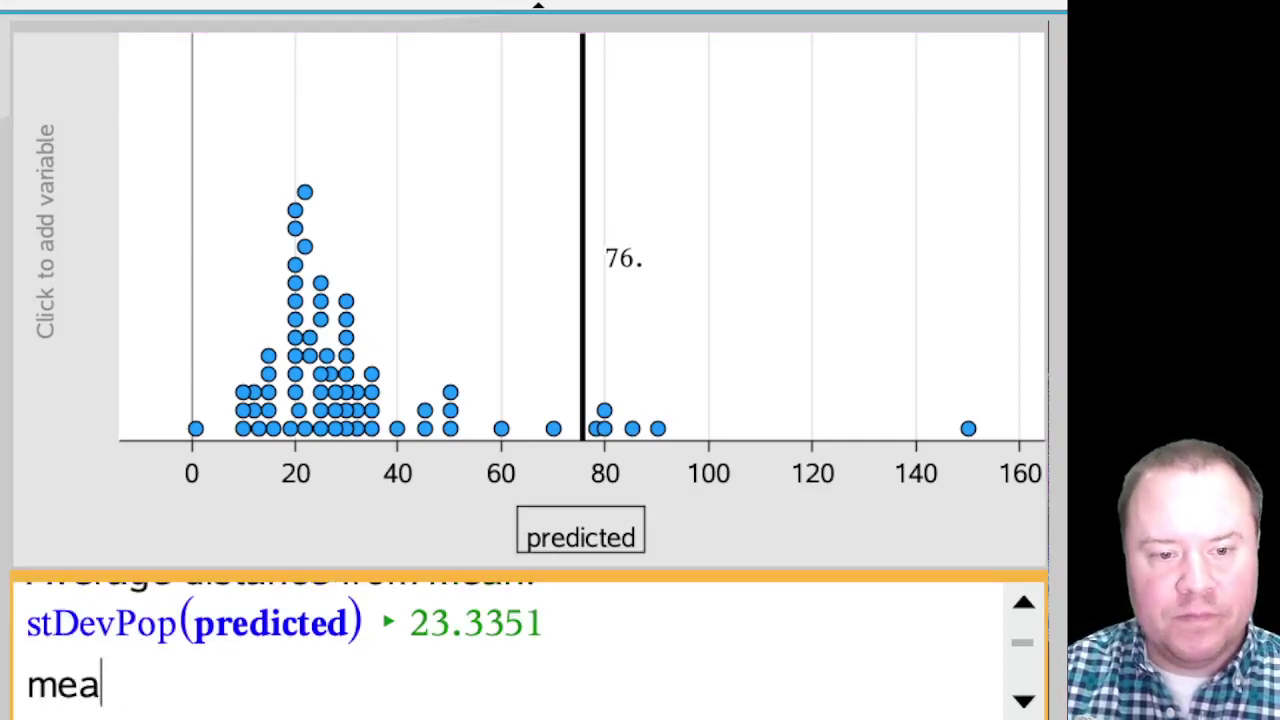
pyautogui.press('BackSpace')
pyautogui.press('BackSpace')
pyautogui.press('BackSpace')
pyautogui.press('BackSpace')
pyautogui.press('BackSpace')
# Insert a math box on a new line below the stDevPop calculation and evaluate mean(predicted) in it.
pyautogui.press('Return')
pyautogui.hotkey('ctrl', 'm')
pyautogui.write('mean(predict')
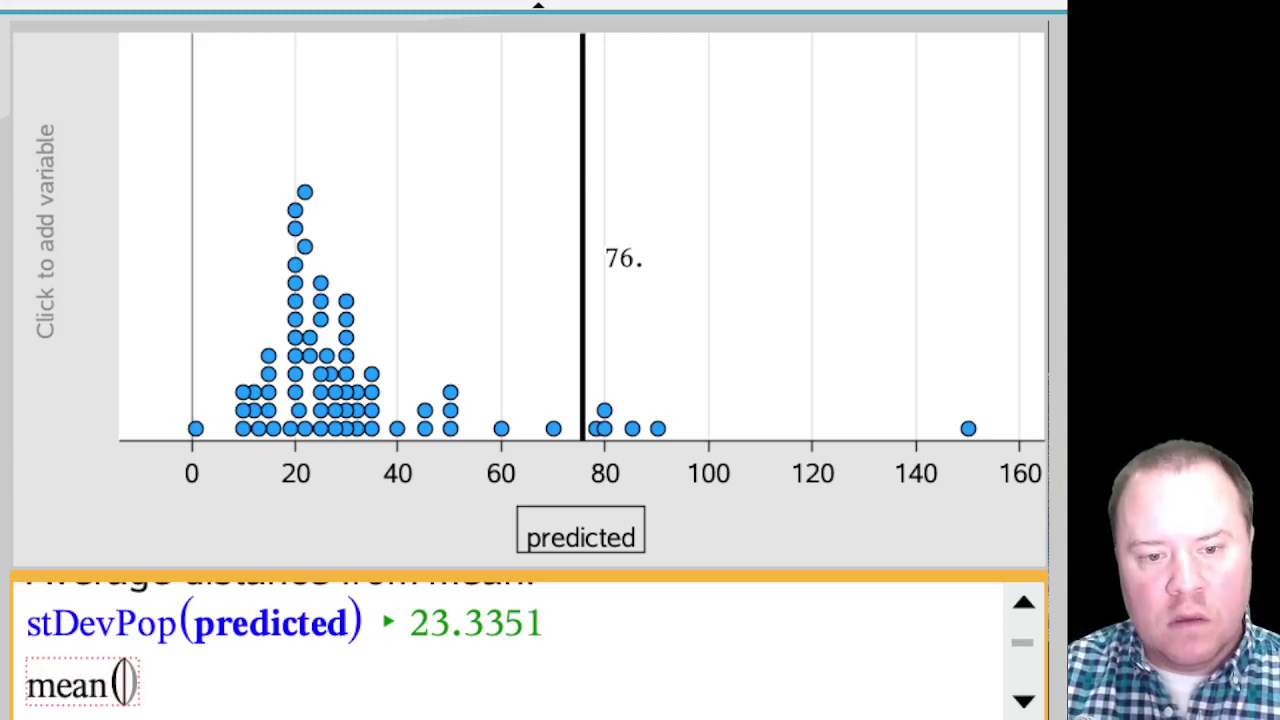
pyautogui.write('ed')
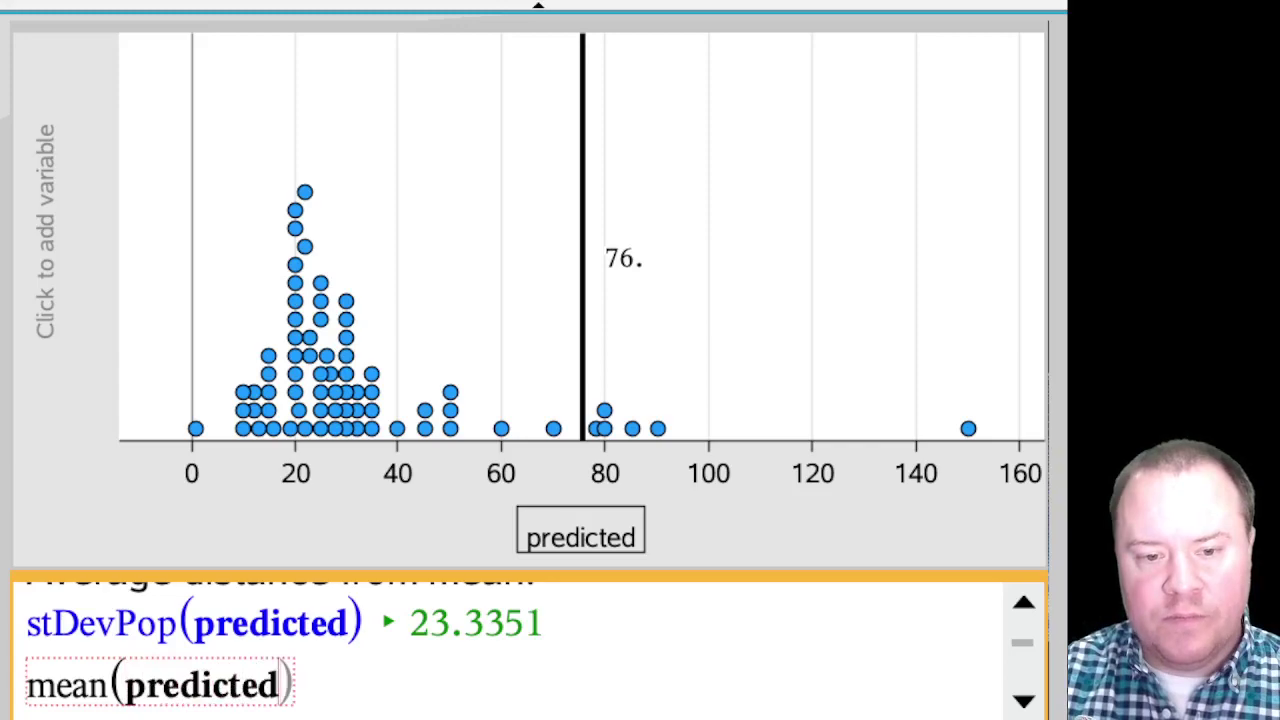
pyautogui.press('Return')
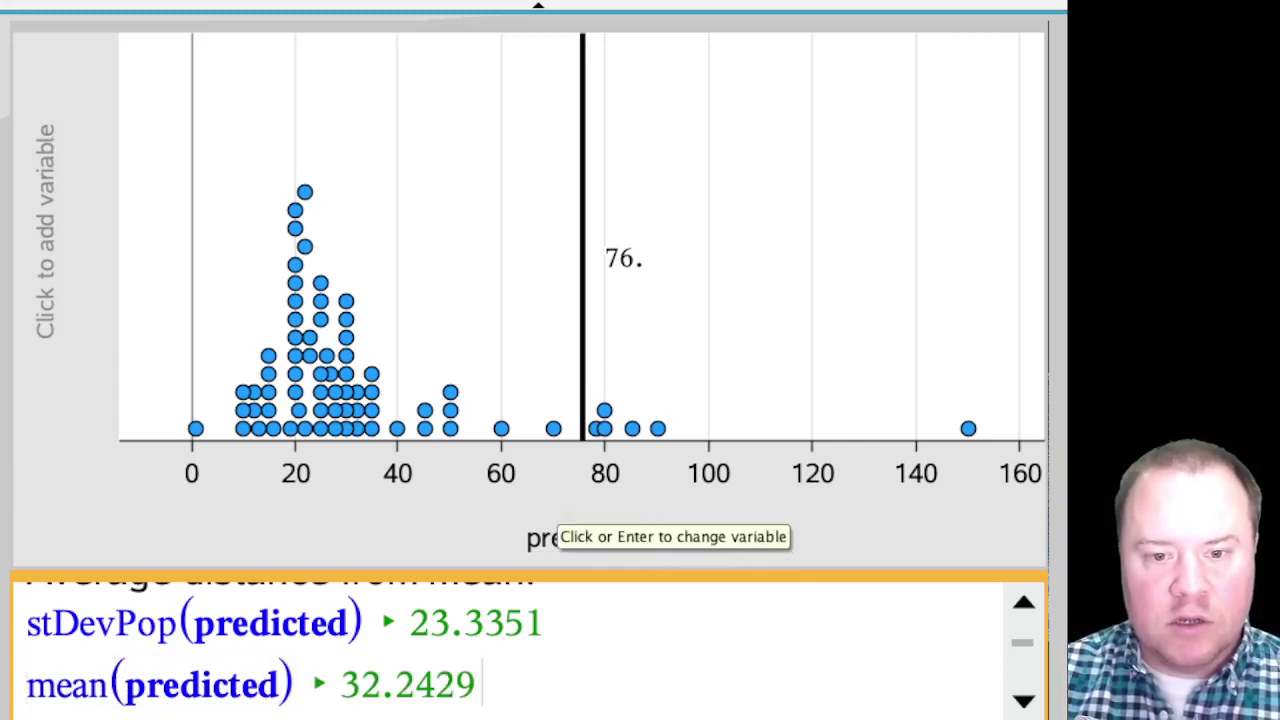
# Move the dot plot's movable line to 32 at the mean, and add a second movable line at about 55.
pyautogui.moveTo(583, 350); pyautogui.dragTo(356, 350)
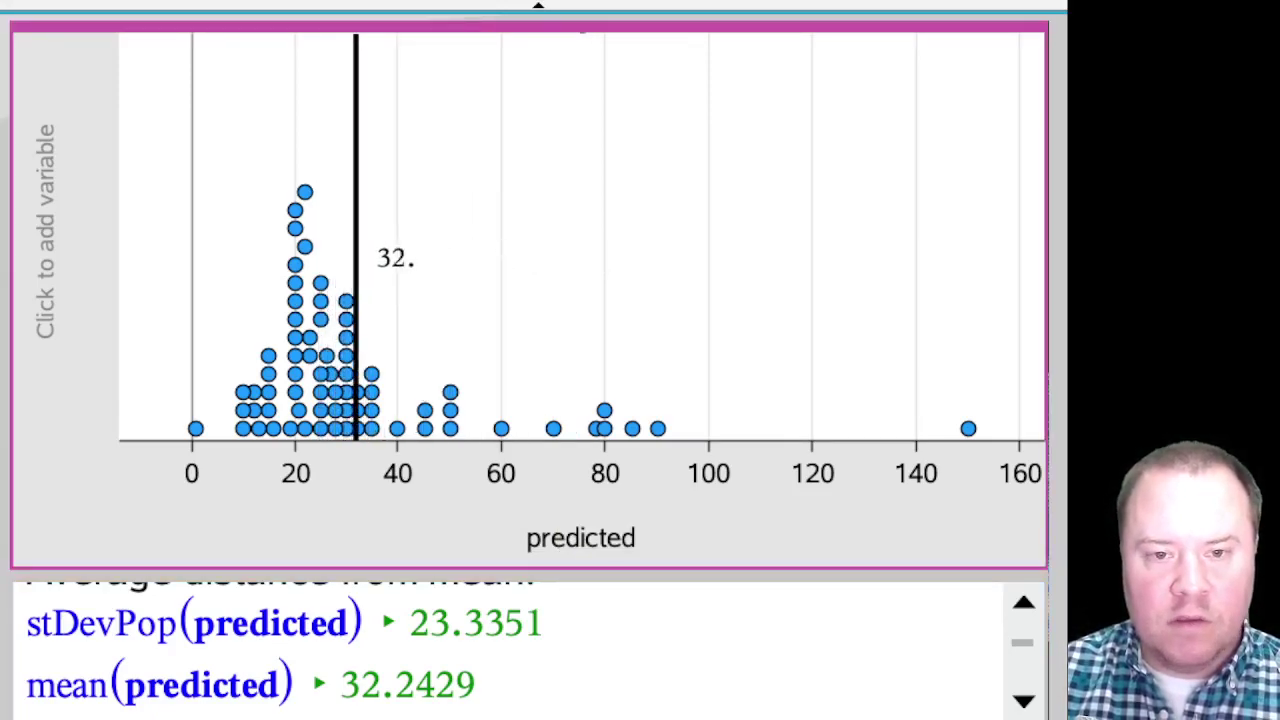
pyautogui.hotkey('ctrl', 'm')
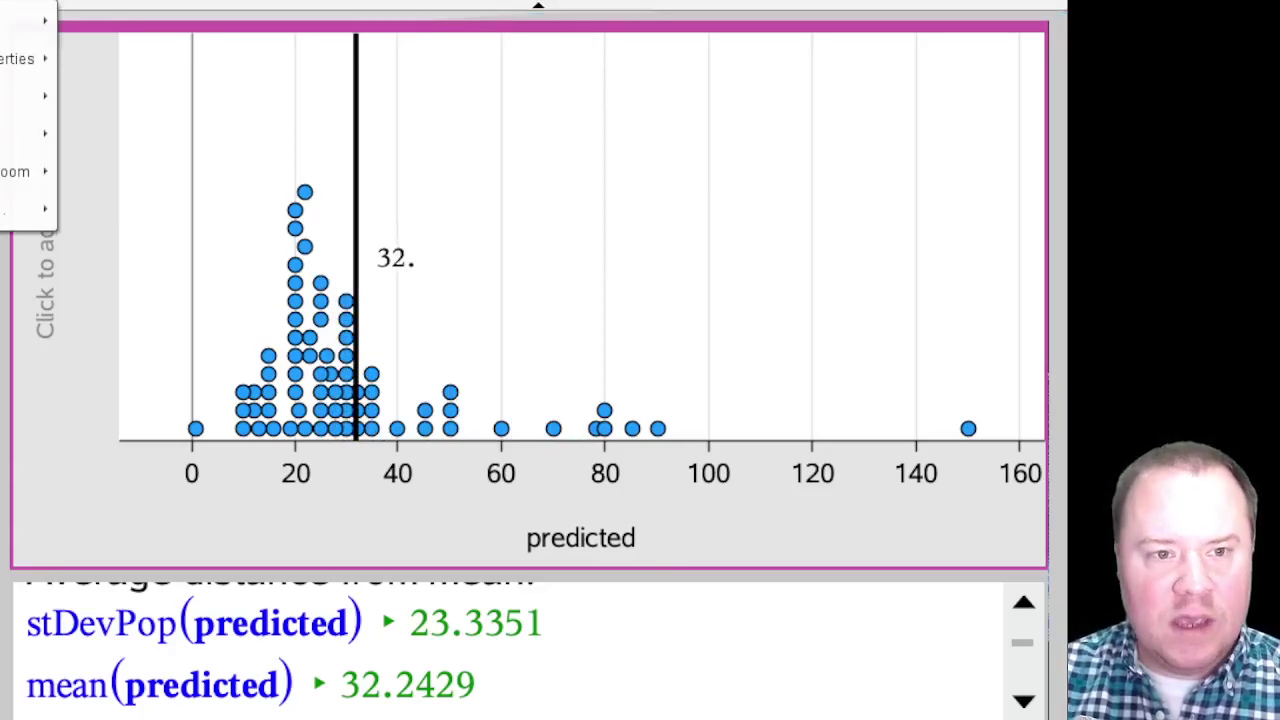
pyautogui.moveTo(22, 134)
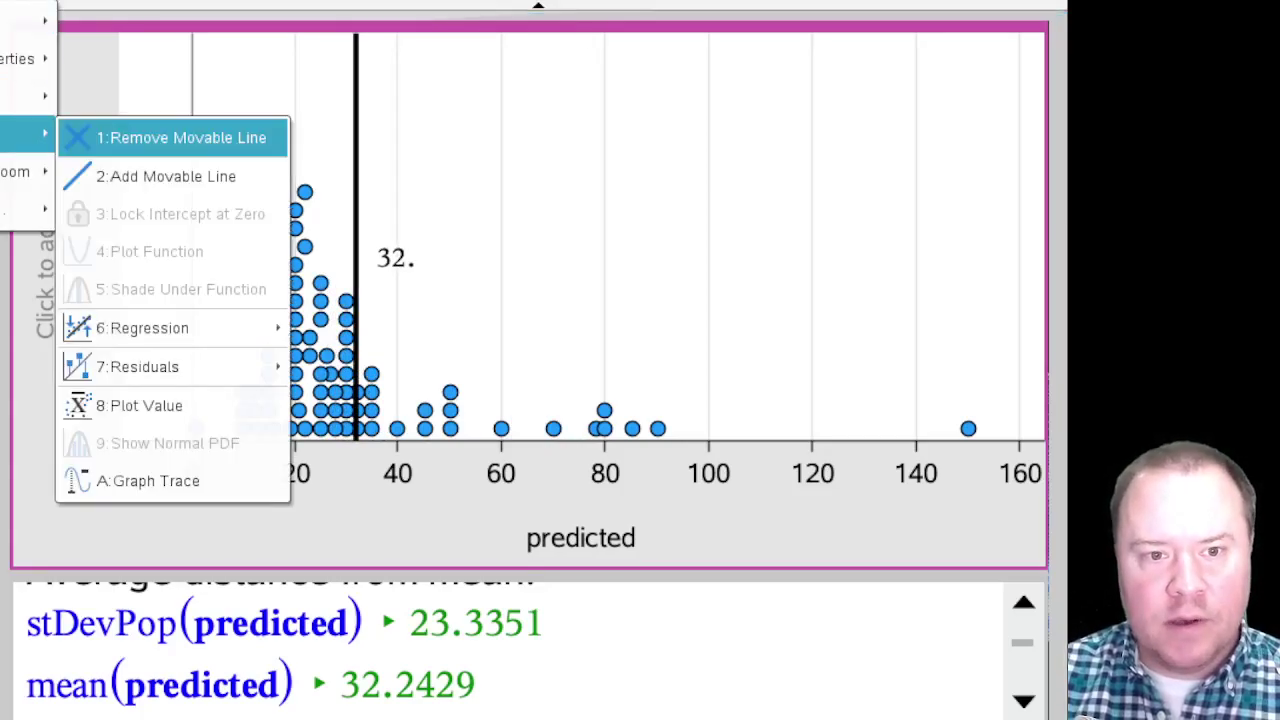
pyautogui.click(166, 177)
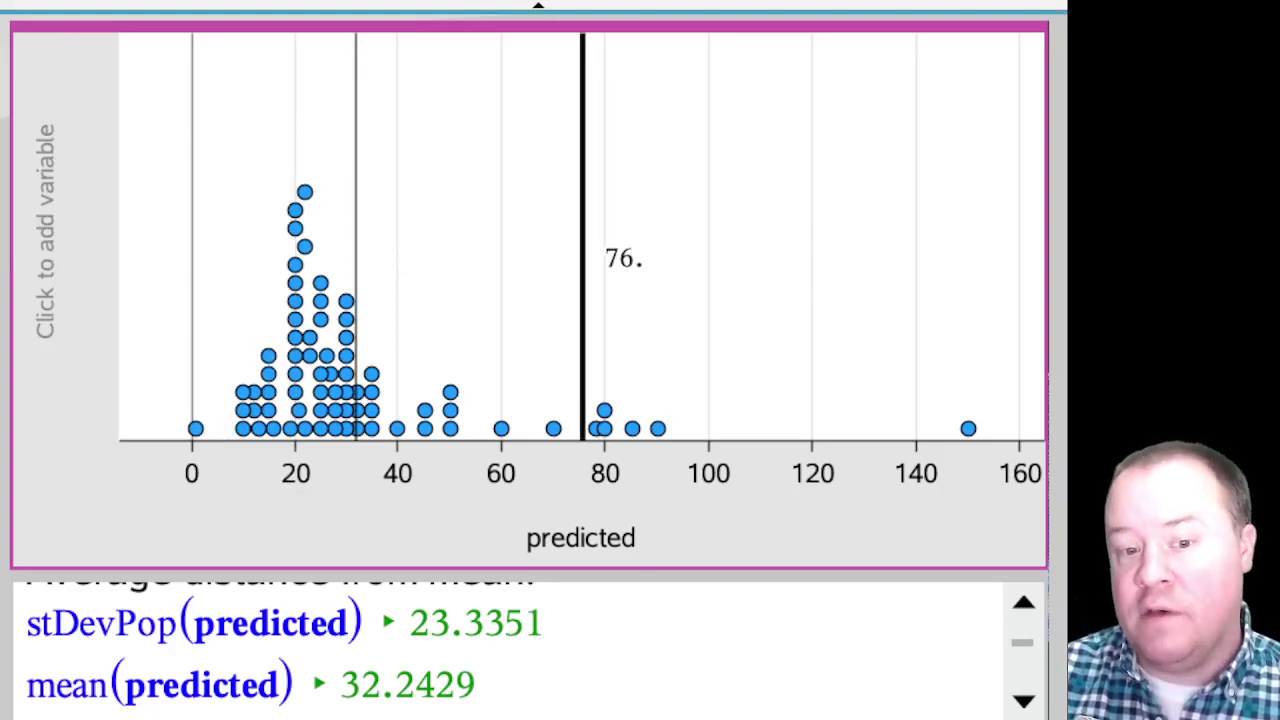
pyautogui.moveTo(582, 300); pyautogui.dragTo(474, 300)
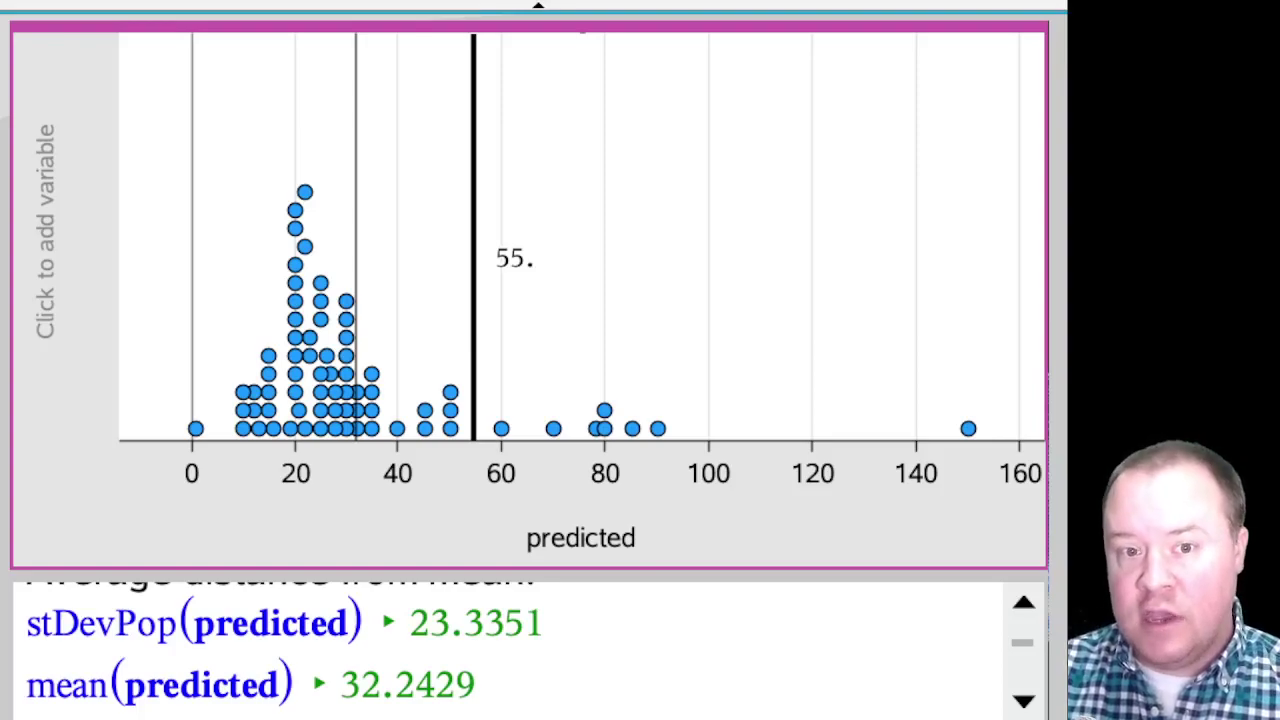
pyautogui.moveTo(474, 300)
pyautogui.mouseDown()
pyautogui.moveTo(356, 300)
pyautogui.moveTo(474, 300)
pyautogui.mouseUp()
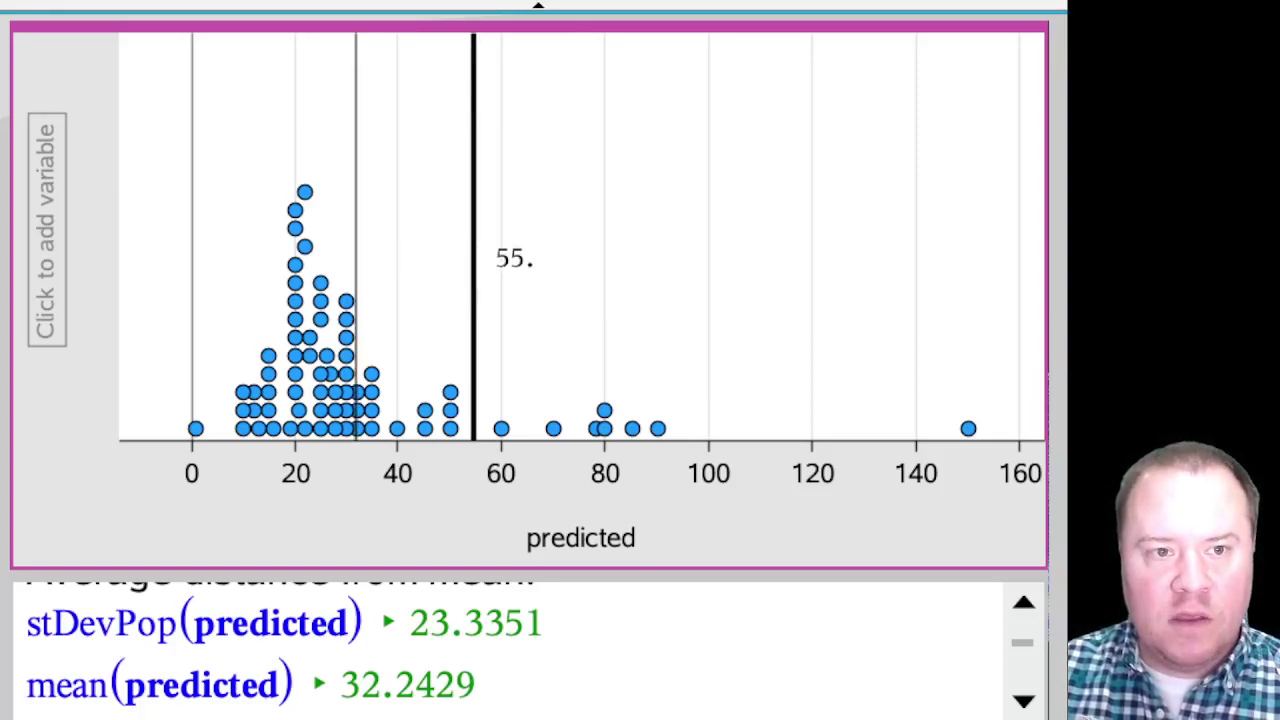
# Add a third movable line to the dot plot and place it below the mean at about 8.9.
pyautogui.click(4, 3)
pyautogui.moveTo(26, 96)
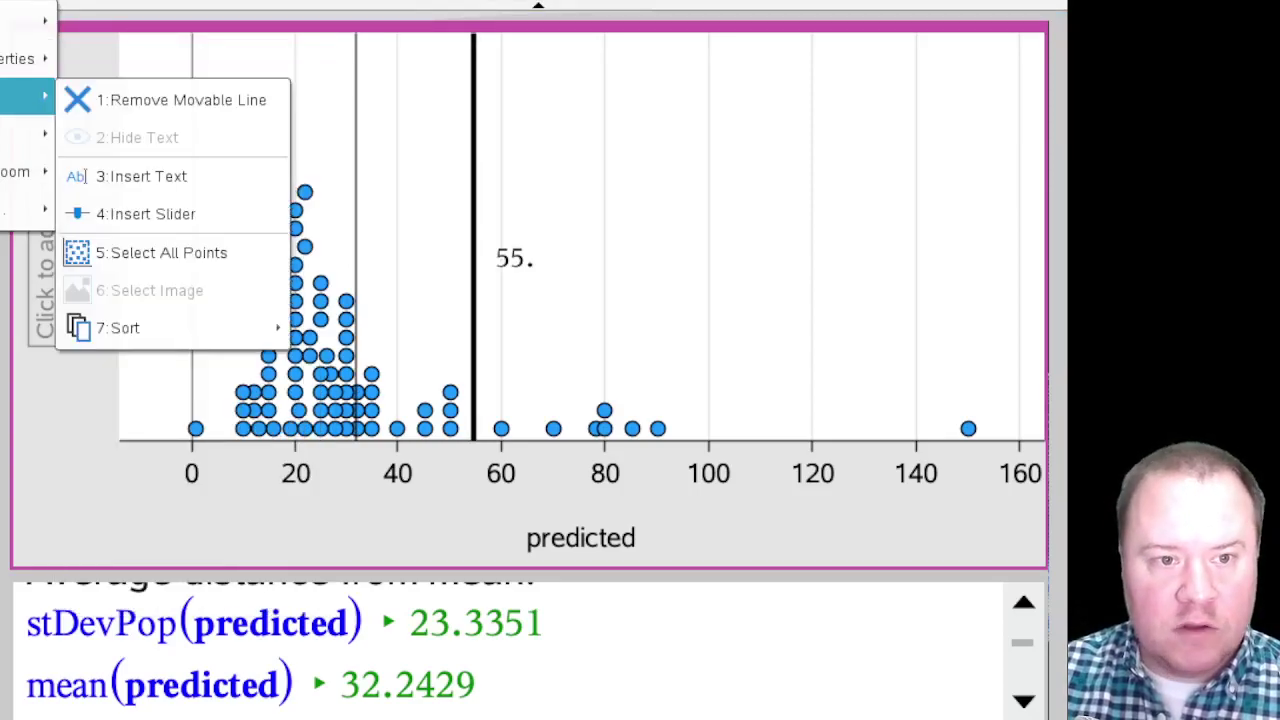
pyautogui.moveTo(26, 133)
pyautogui.click(171, 174)
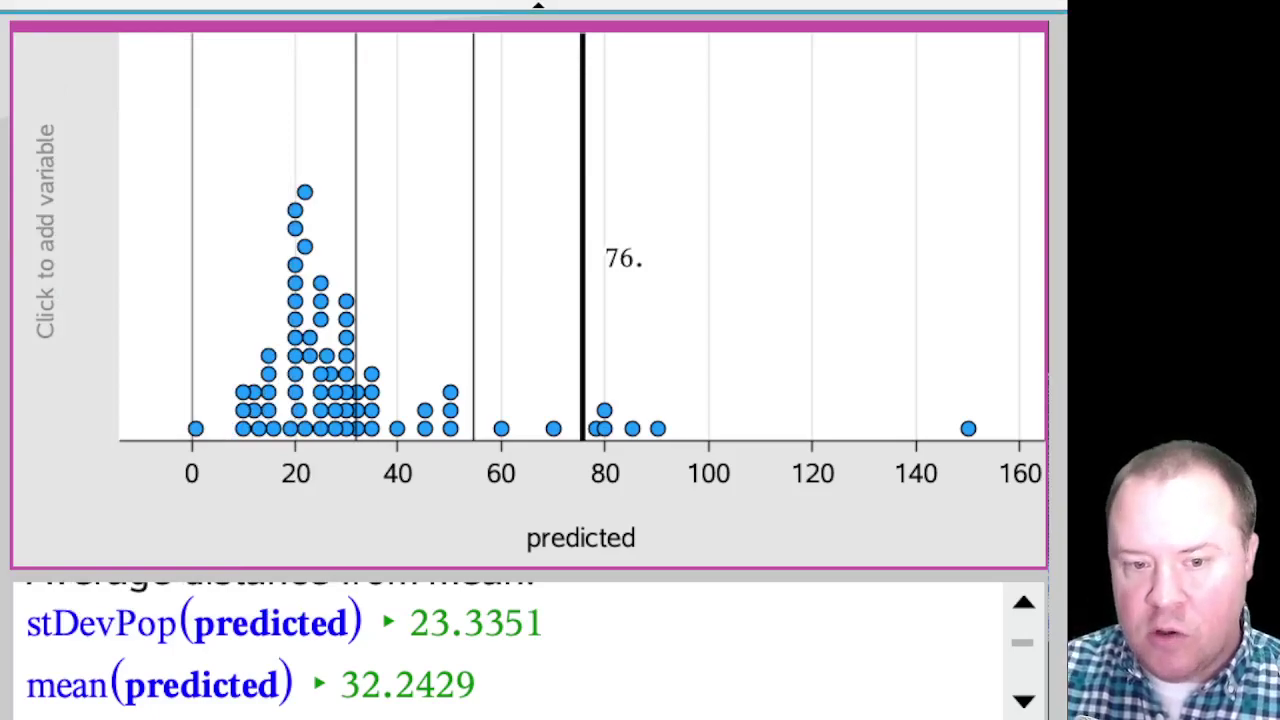
pyautogui.moveTo(582, 258); pyautogui.dragTo(237, 258)
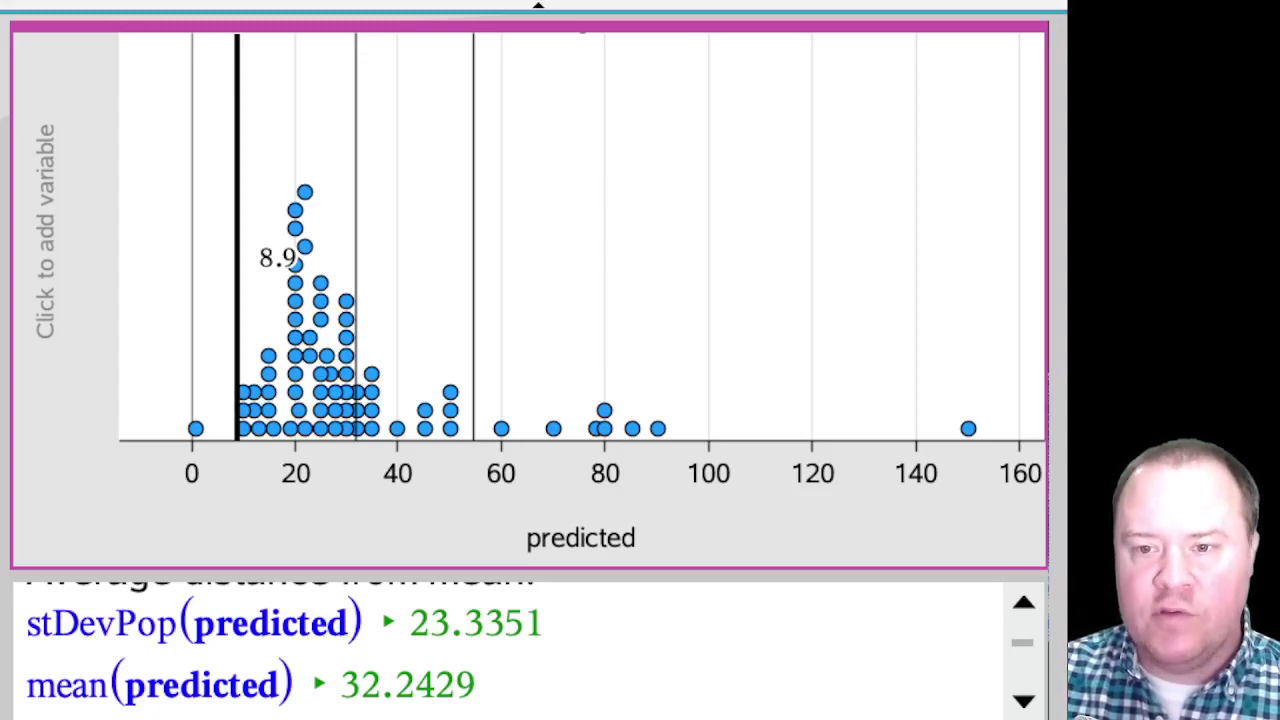
# Review the distance of 150 from the mean and the average distance from the mean in the notes.
pyautogui.moveTo(968, 429)
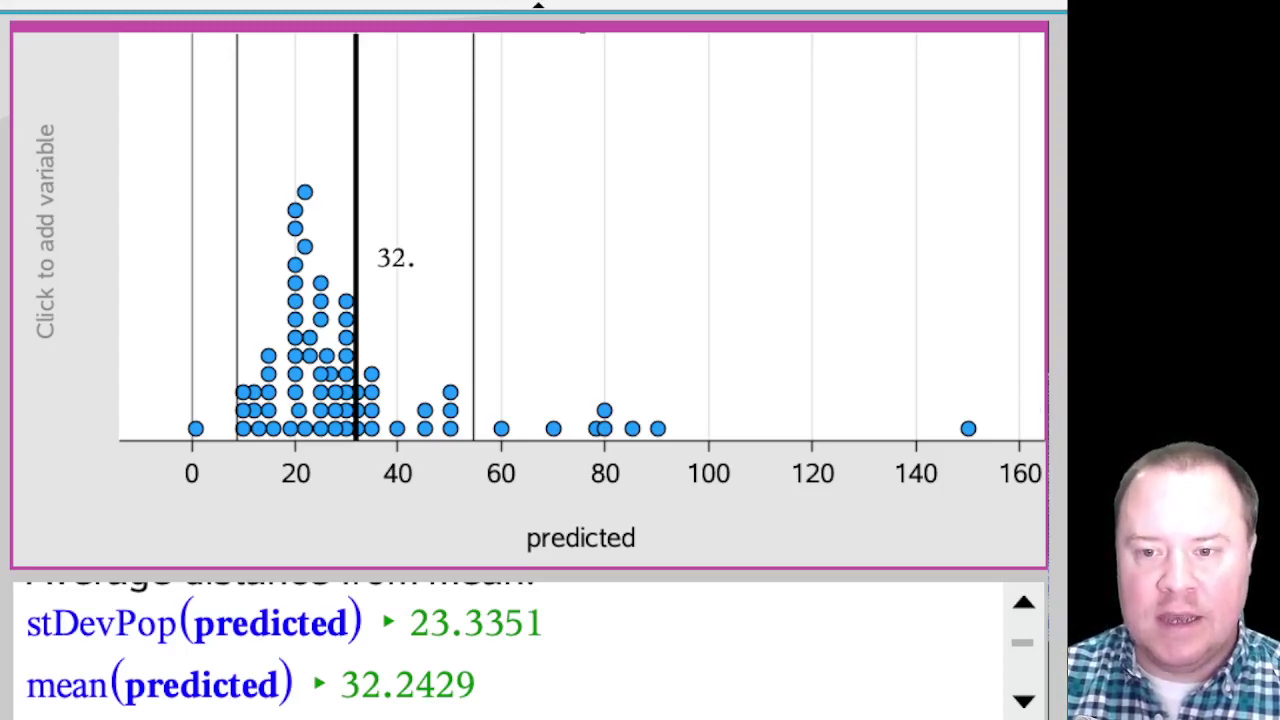
pyautogui.moveTo(968, 429)
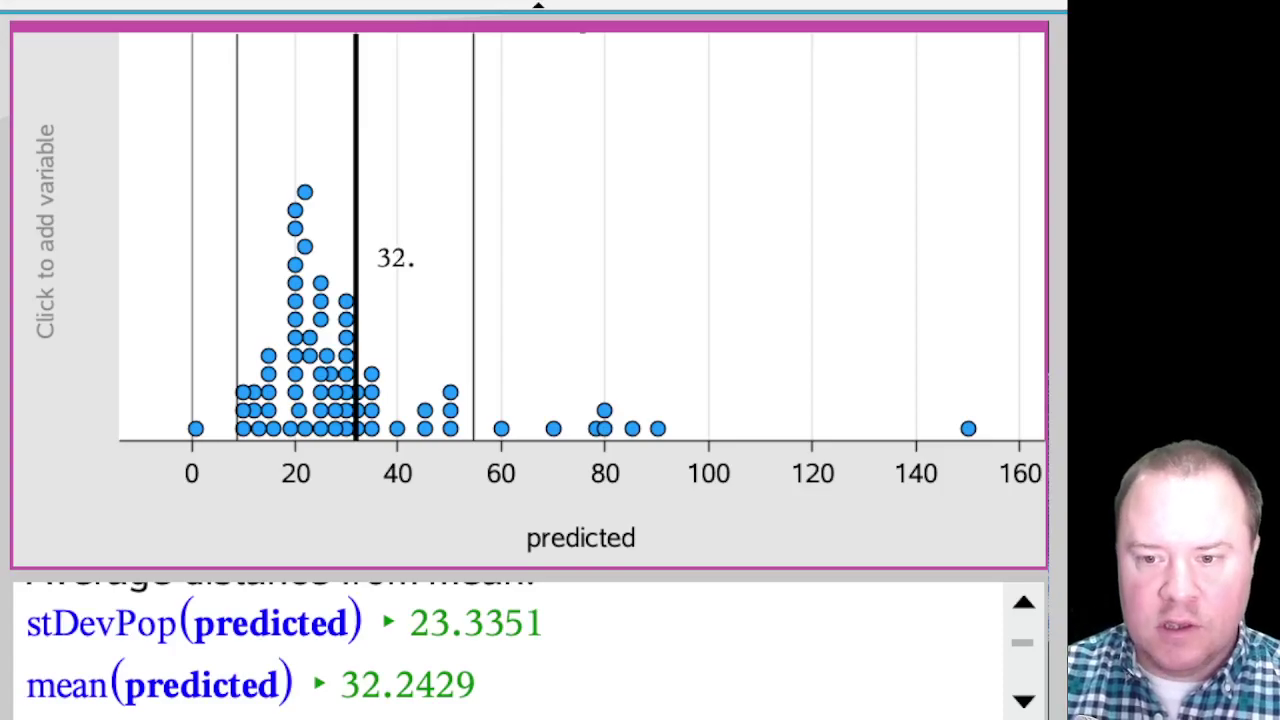
pyautogui.scroll(1, 500, 650)
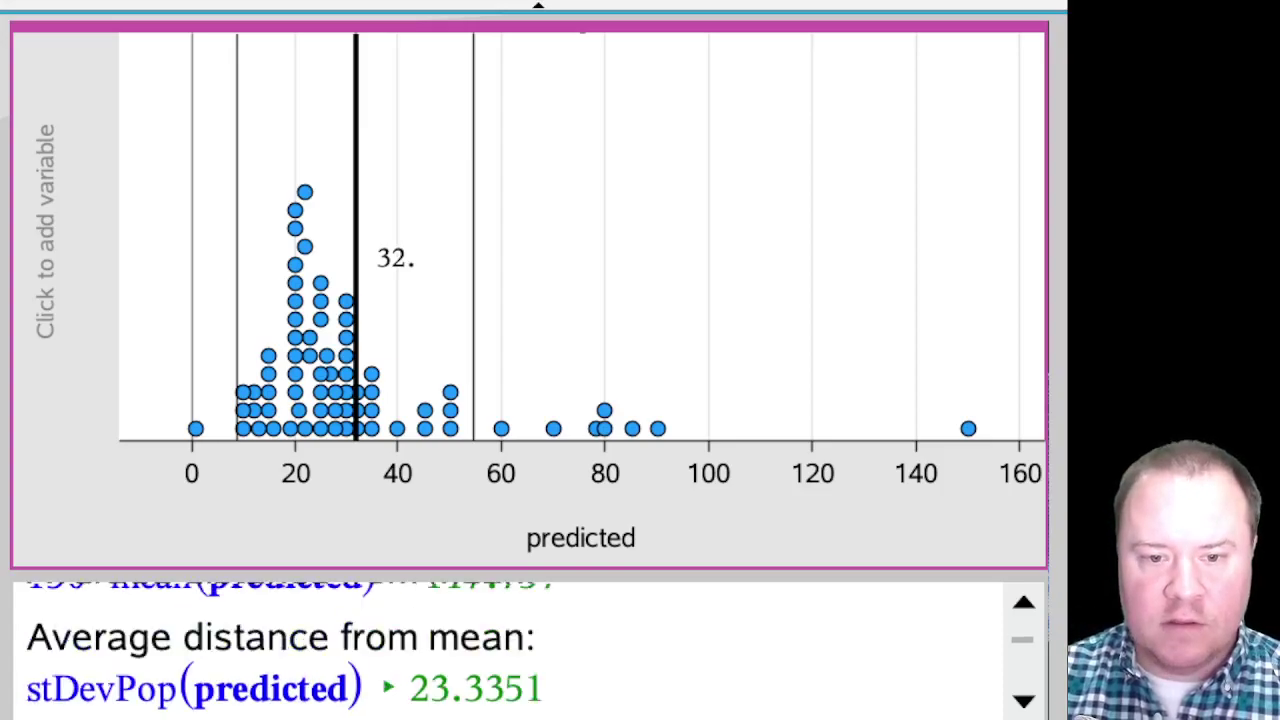
pyautogui.scroll(2, 500, 645)
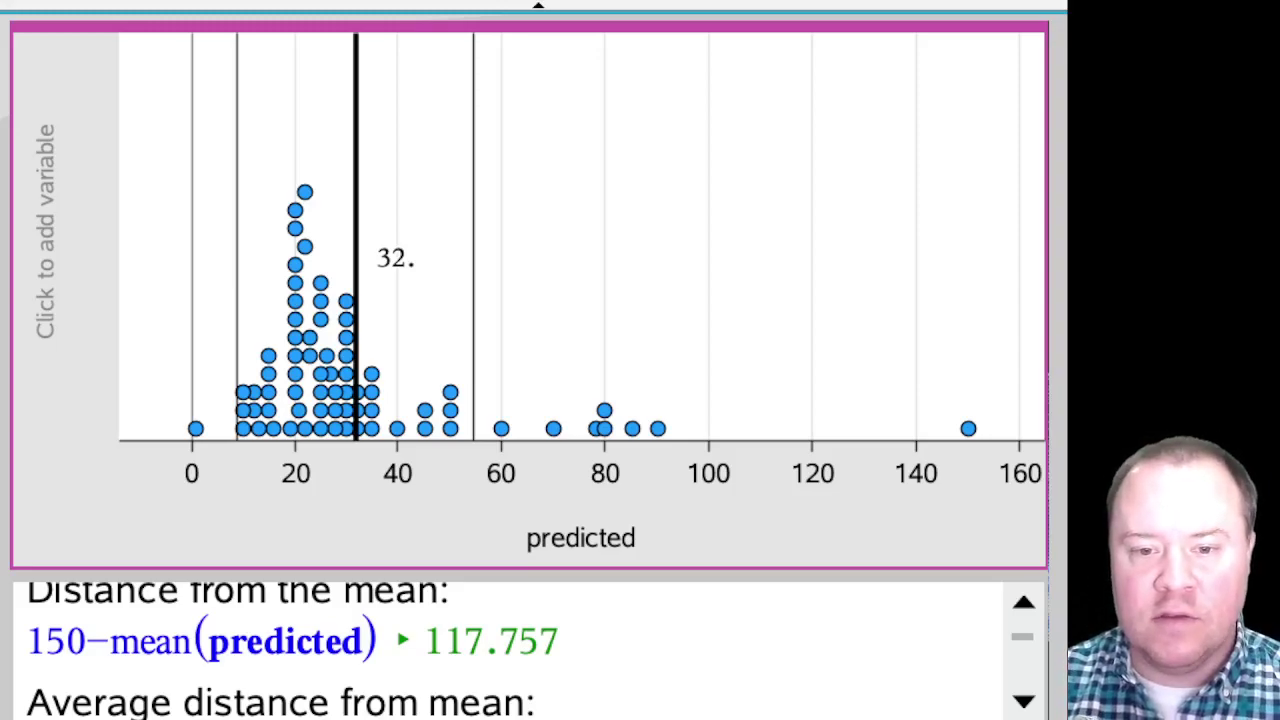
# Evaluate (150−mean(predicted))/stDevPop(predicted) in the notes, under the question about how many standard distances 150 is from the mean.
pyautogui.scroll(-3, 500, 645)
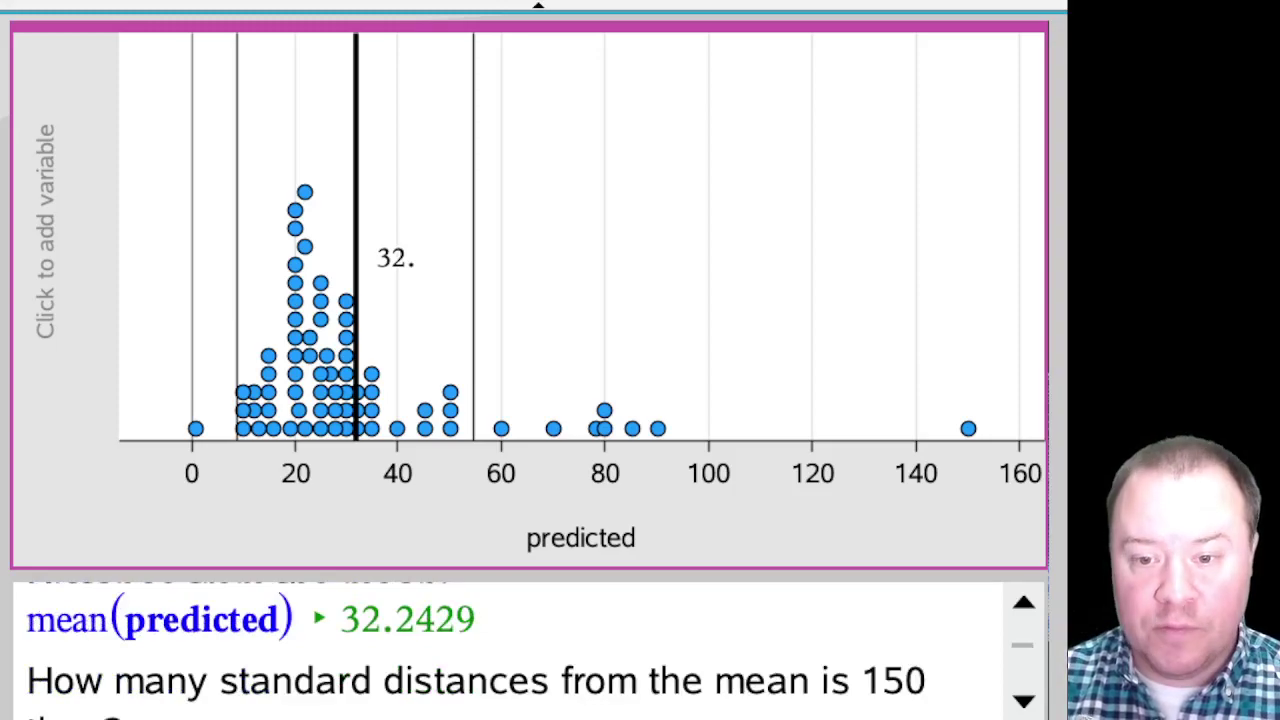
pyautogui.scroll(-1, 525, 650)
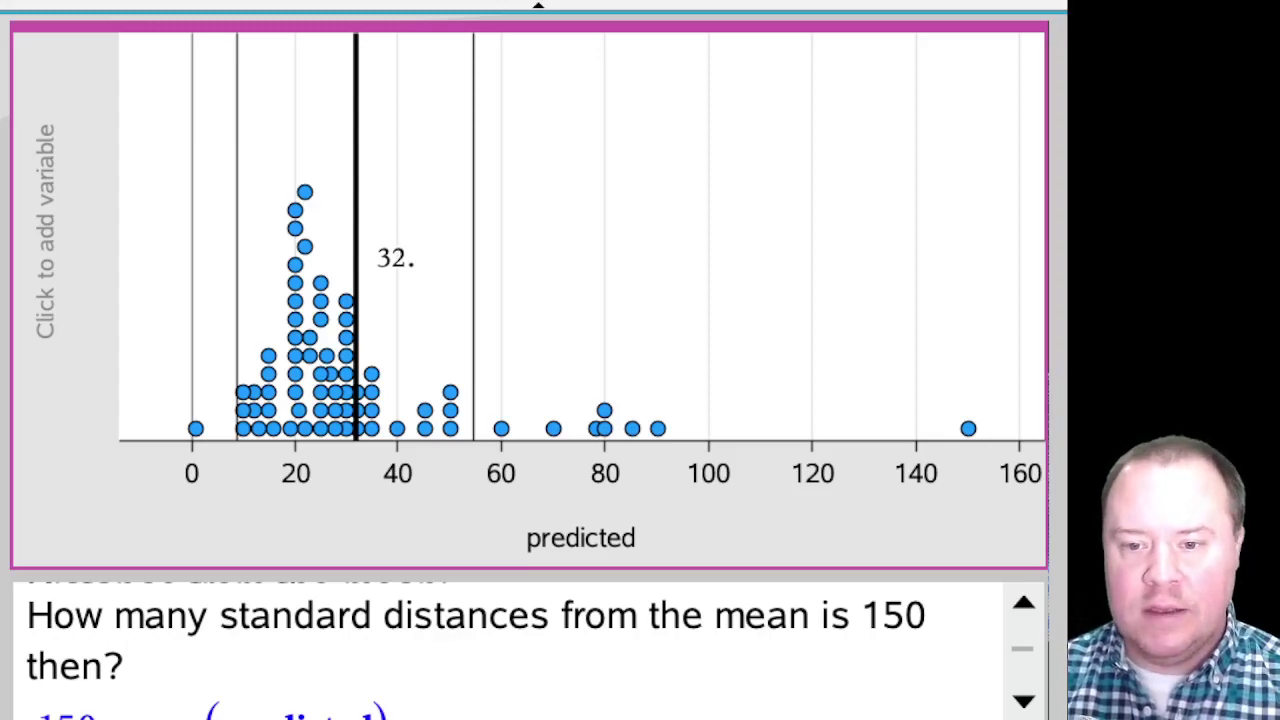
pyautogui.scroll(-1, 510, 645)
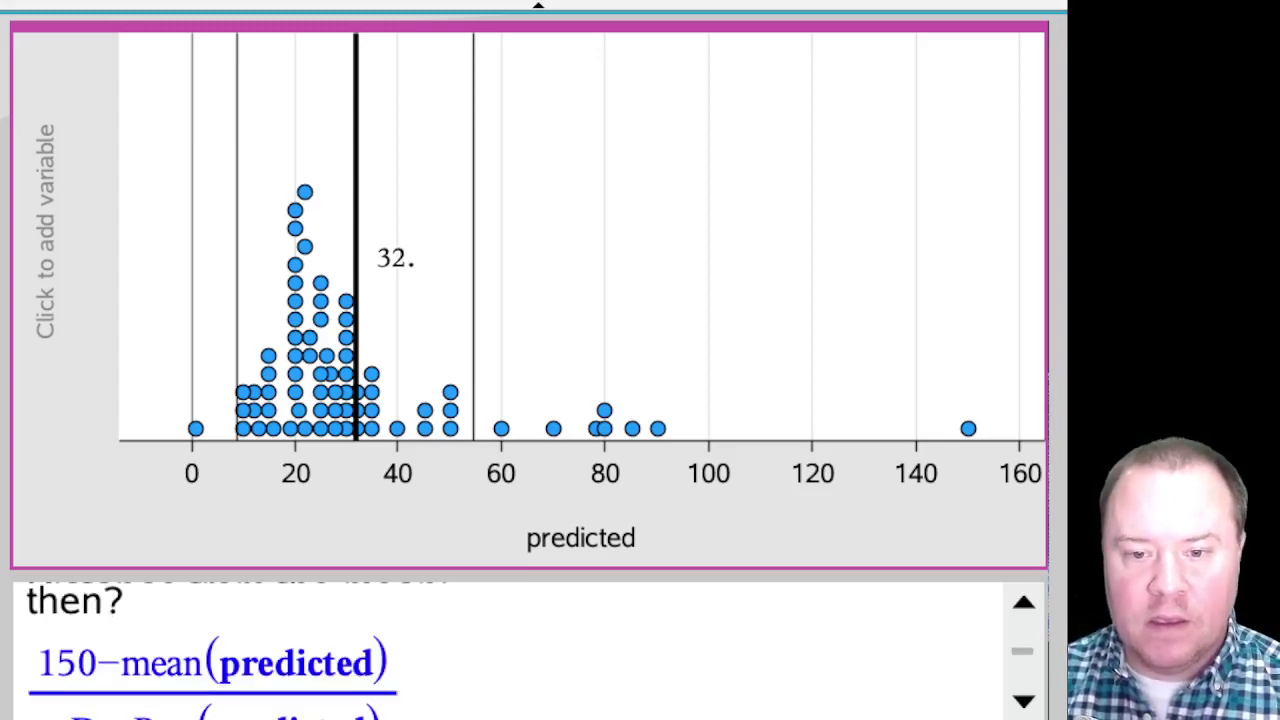
pyautogui.scroll(-1, 510, 645)
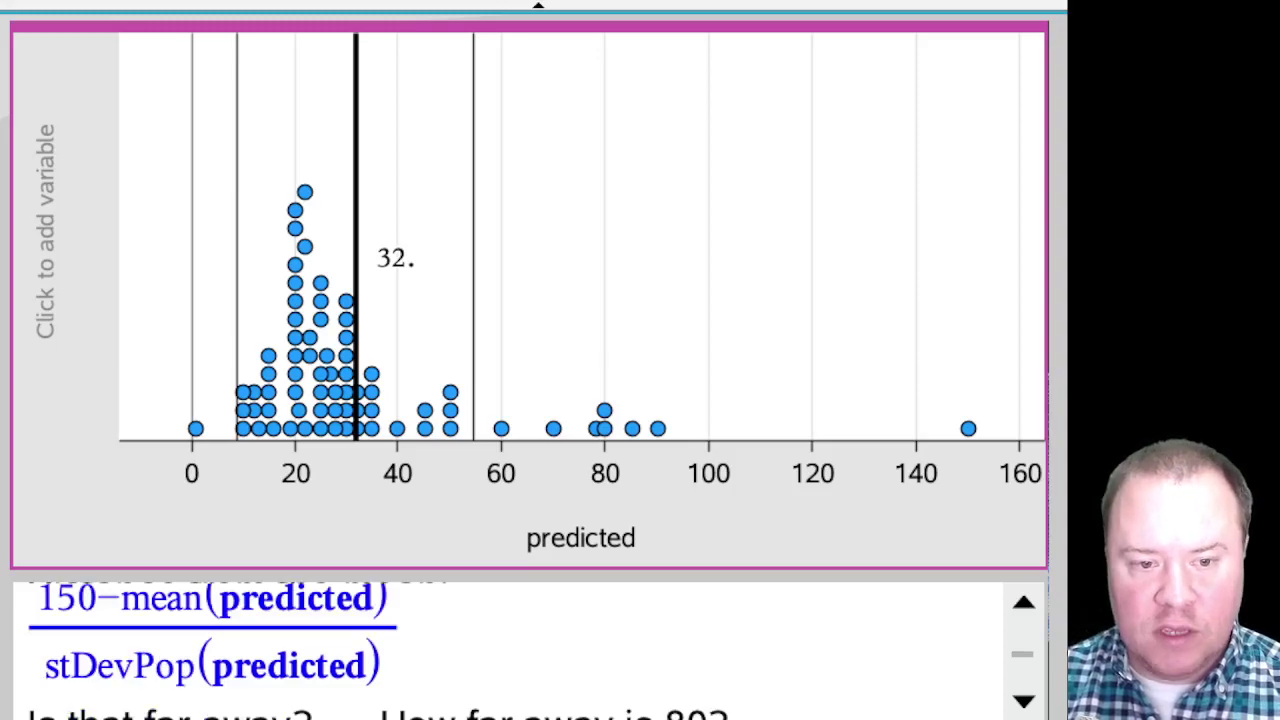
pyautogui.click(38, 603)
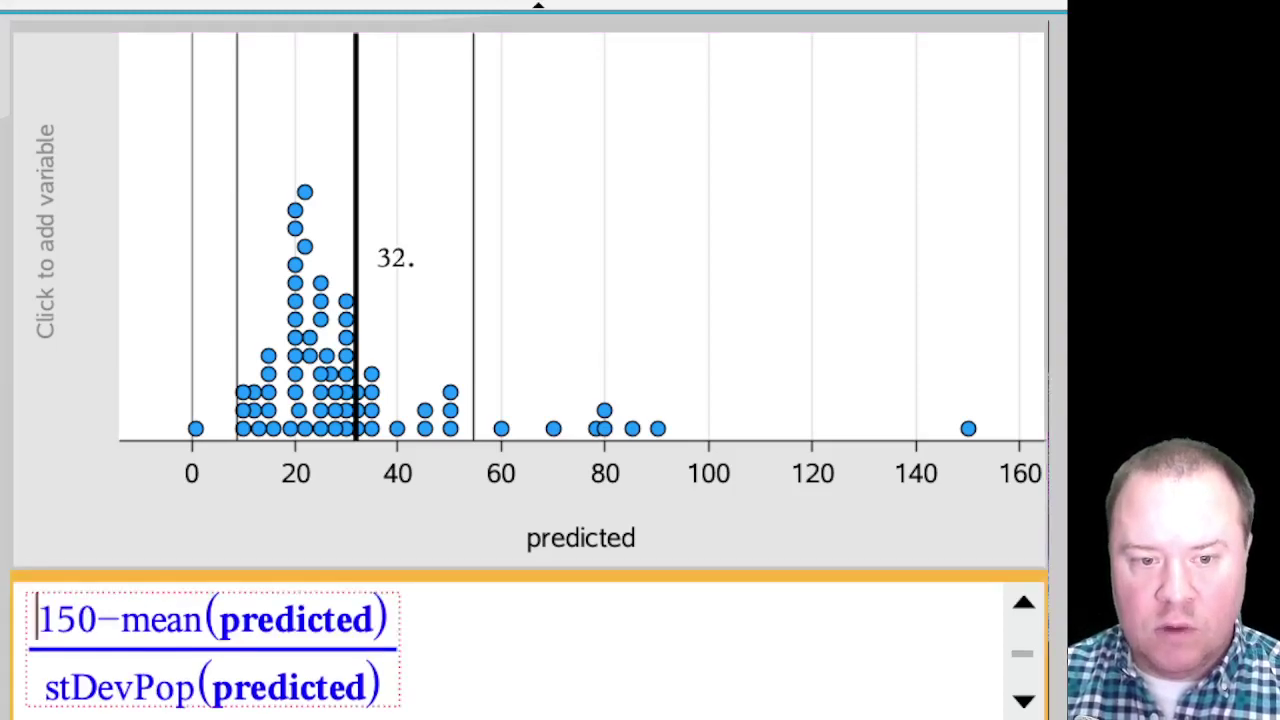
pyautogui.moveTo(38, 618); pyautogui.dragTo(390, 618)
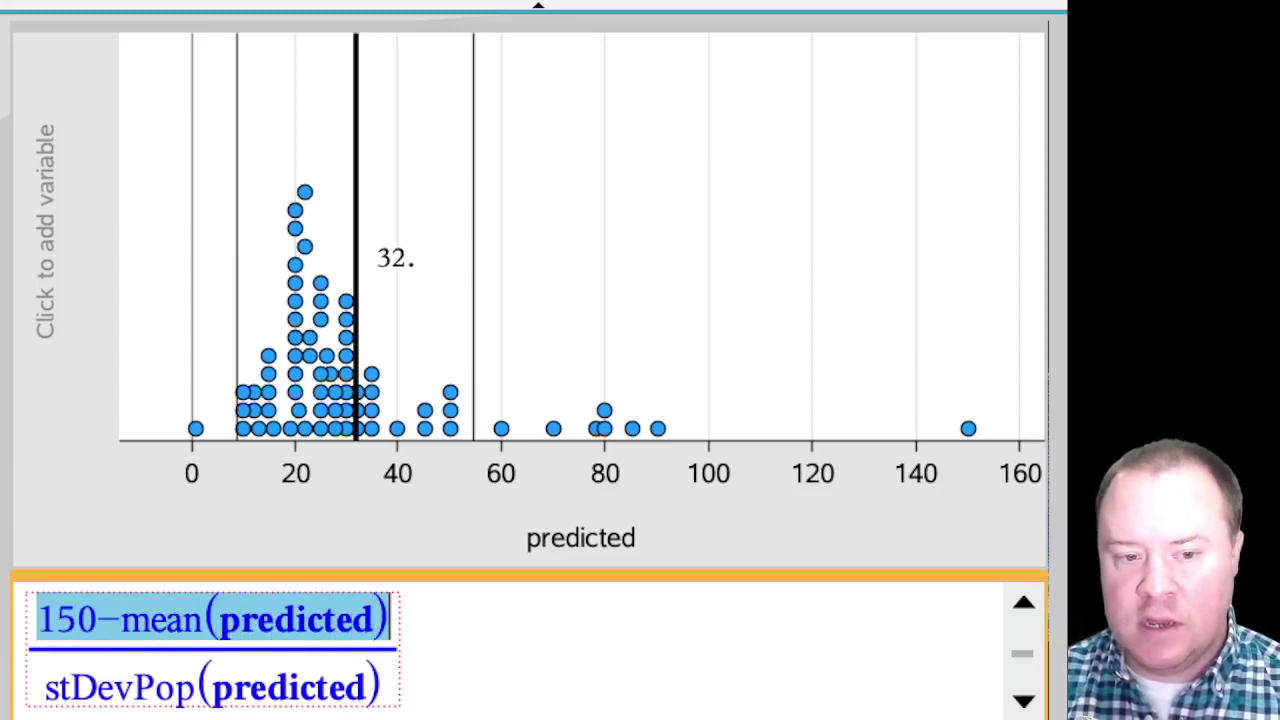
pyautogui.click(44, 687)
pyautogui.moveTo(44, 687); pyautogui.dragTo(383, 687)
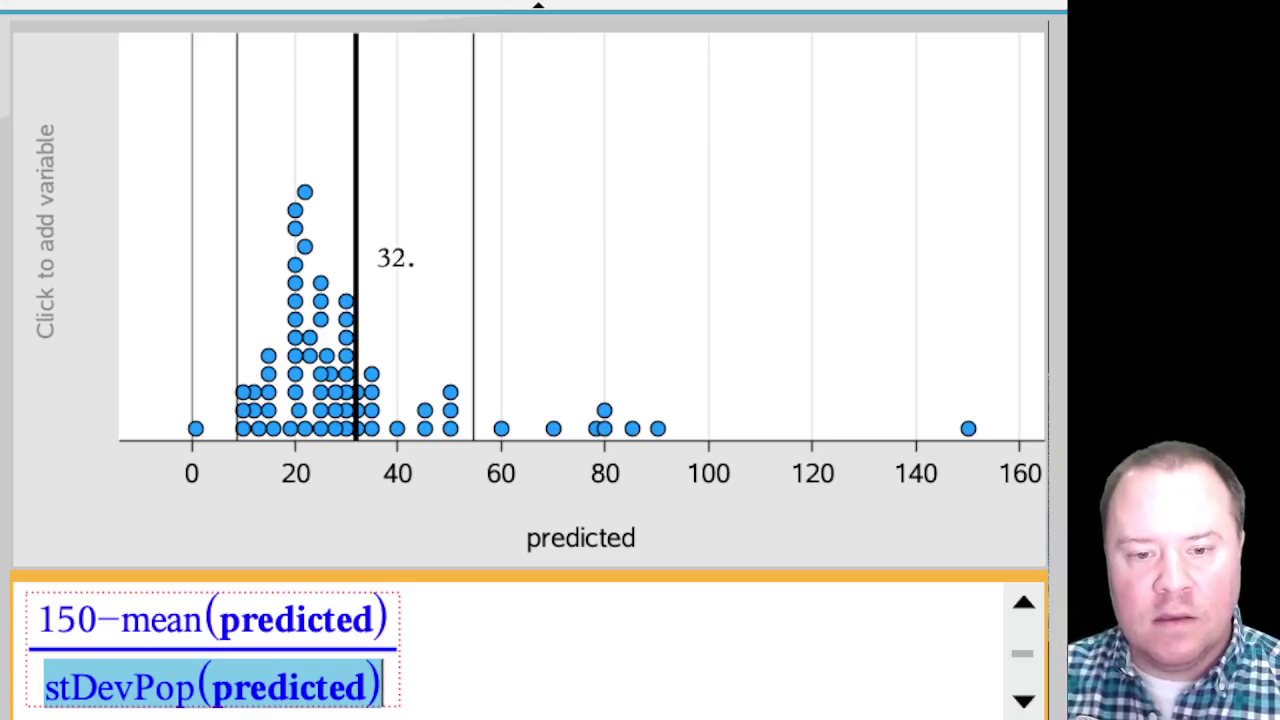
pyautogui.press('Right')
pyautogui.press('Return')
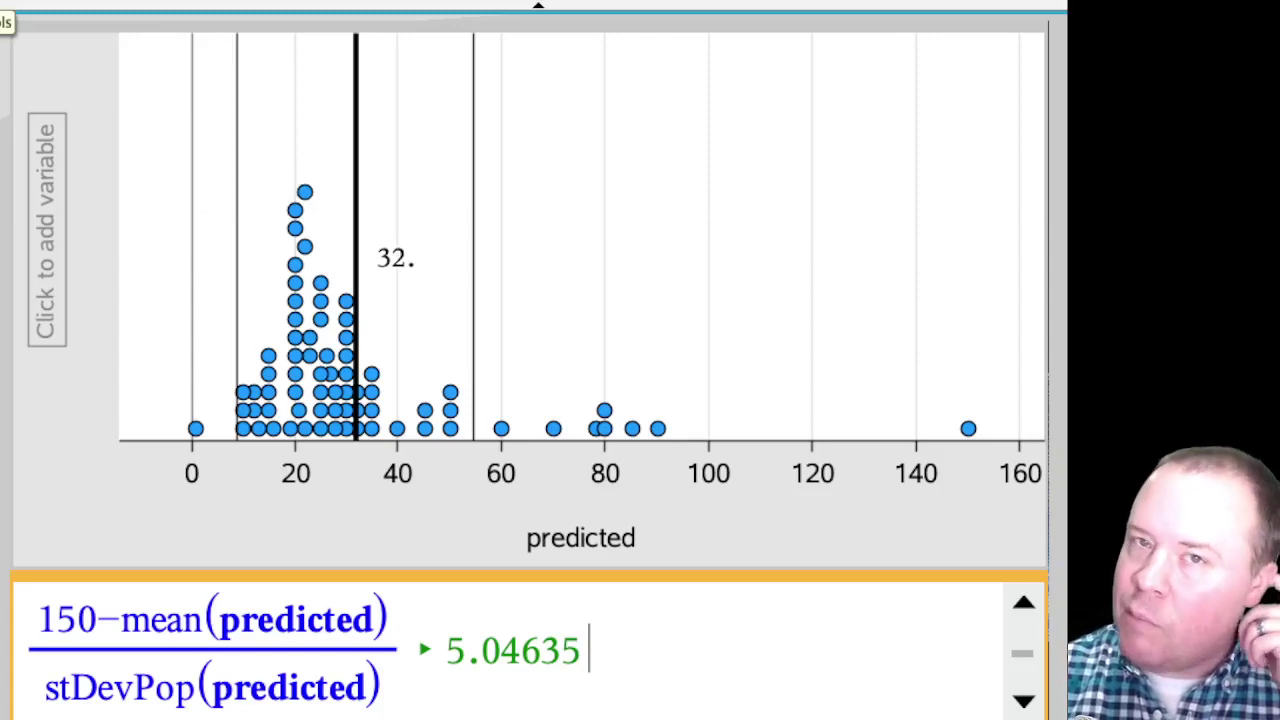
# Add a fourth movable line to the predicted dot plot and place it at 150.
pyautogui.click(2, 4)
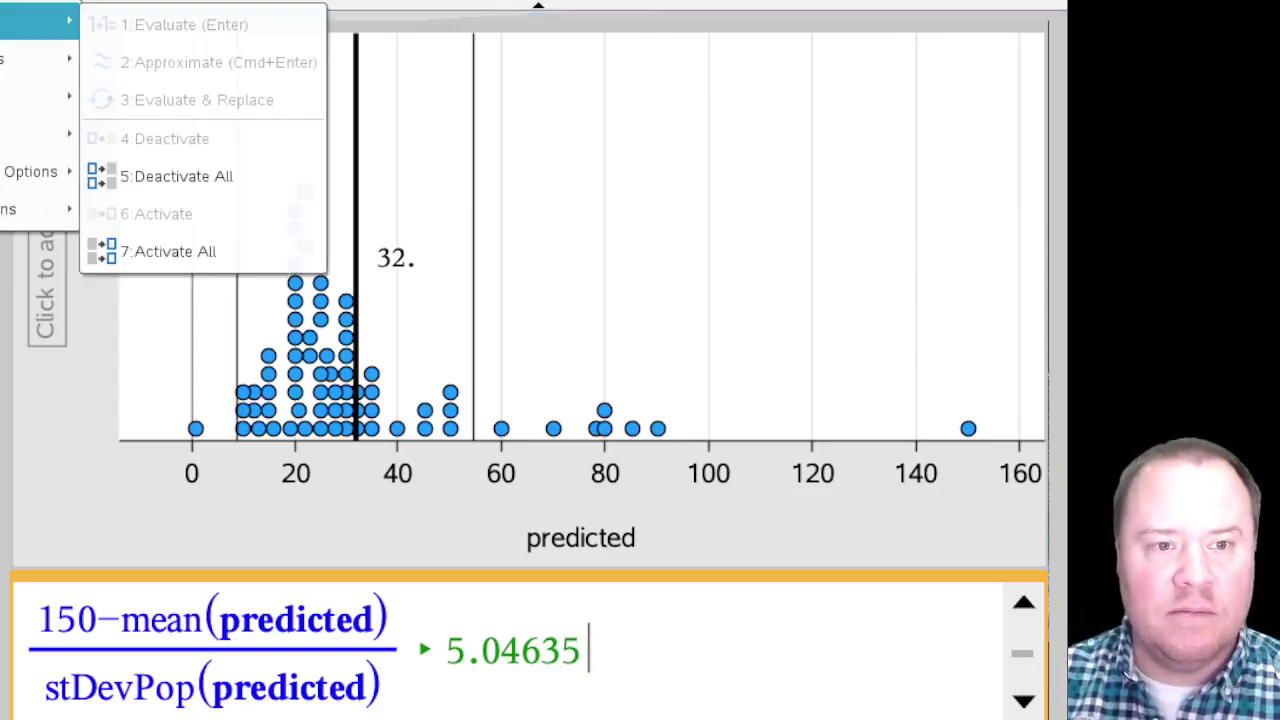
pyautogui.click(80, 272)
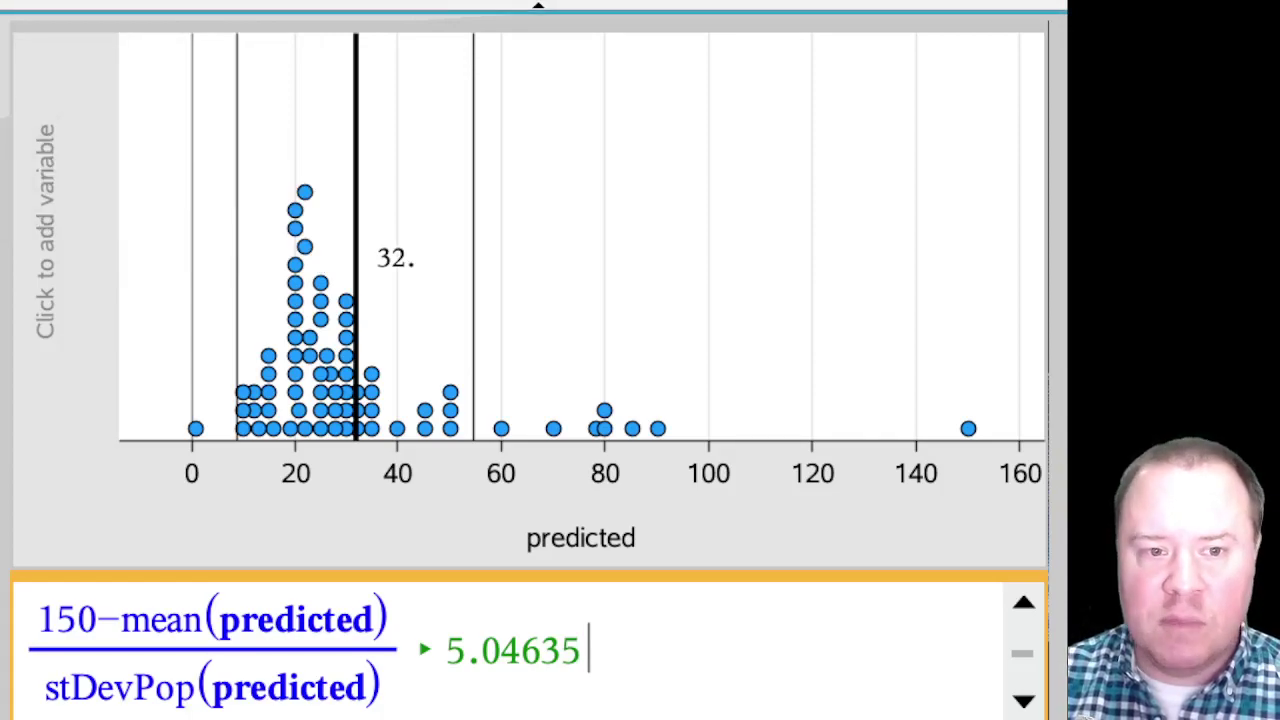
pyautogui.click(90, 272)
pyautogui.click(2, 4)
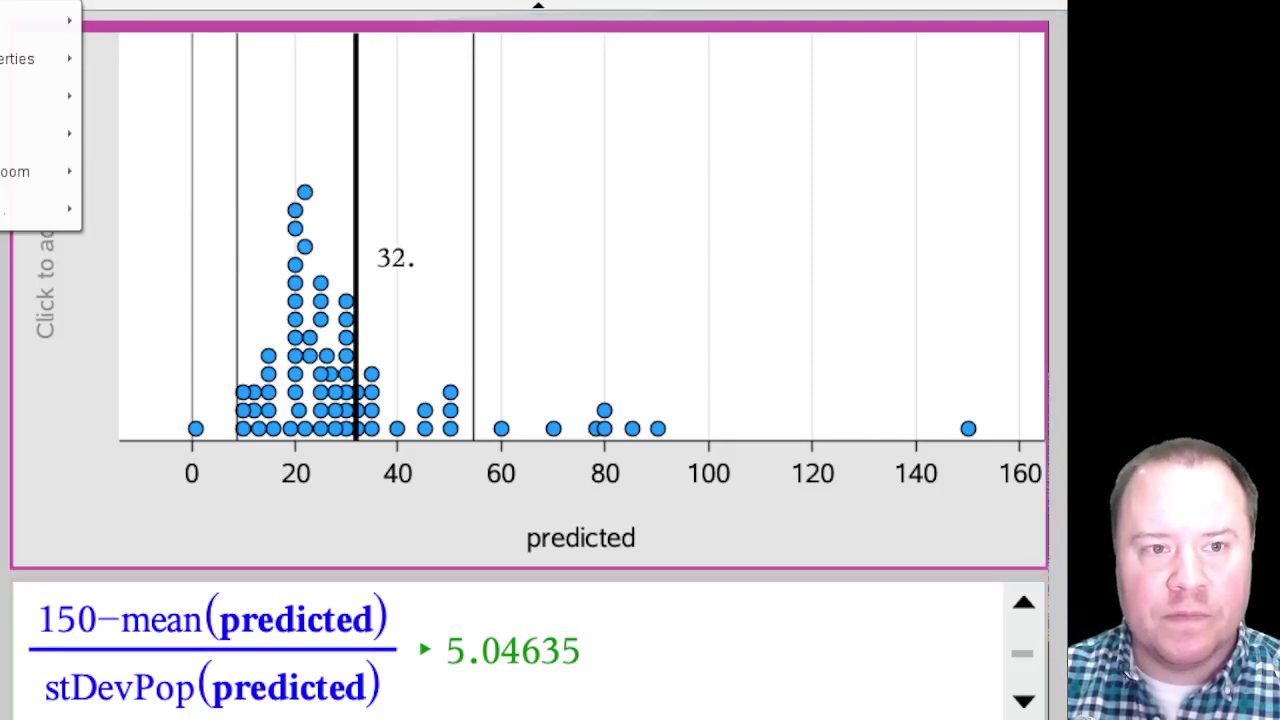
pyautogui.moveTo(40, 133)
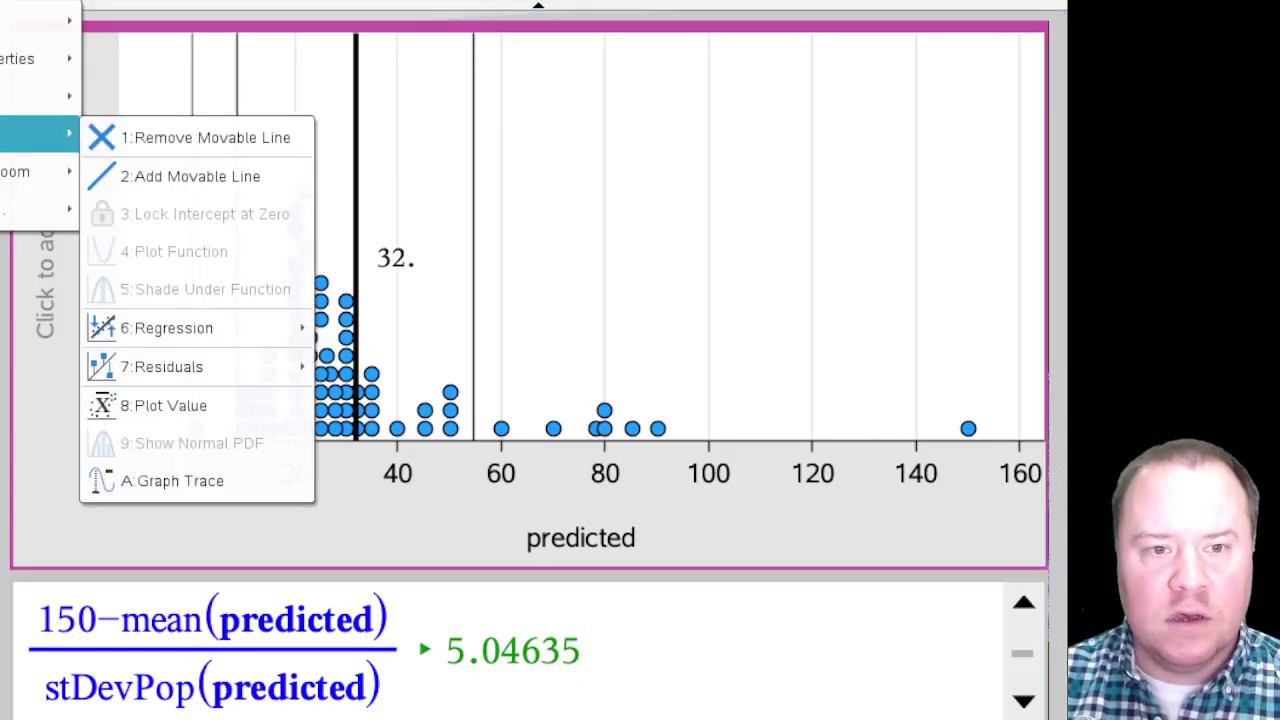
pyautogui.click(190, 176)
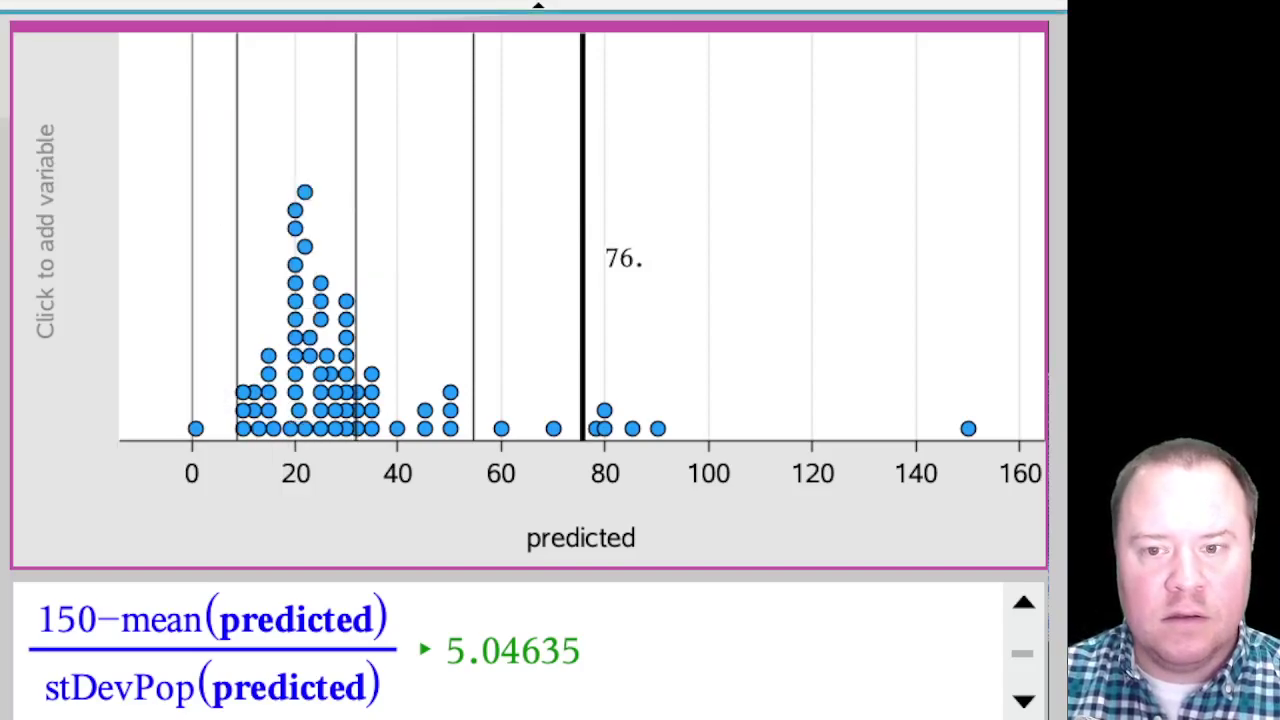
pyautogui.moveTo(583, 258); pyautogui.dragTo(970, 258)
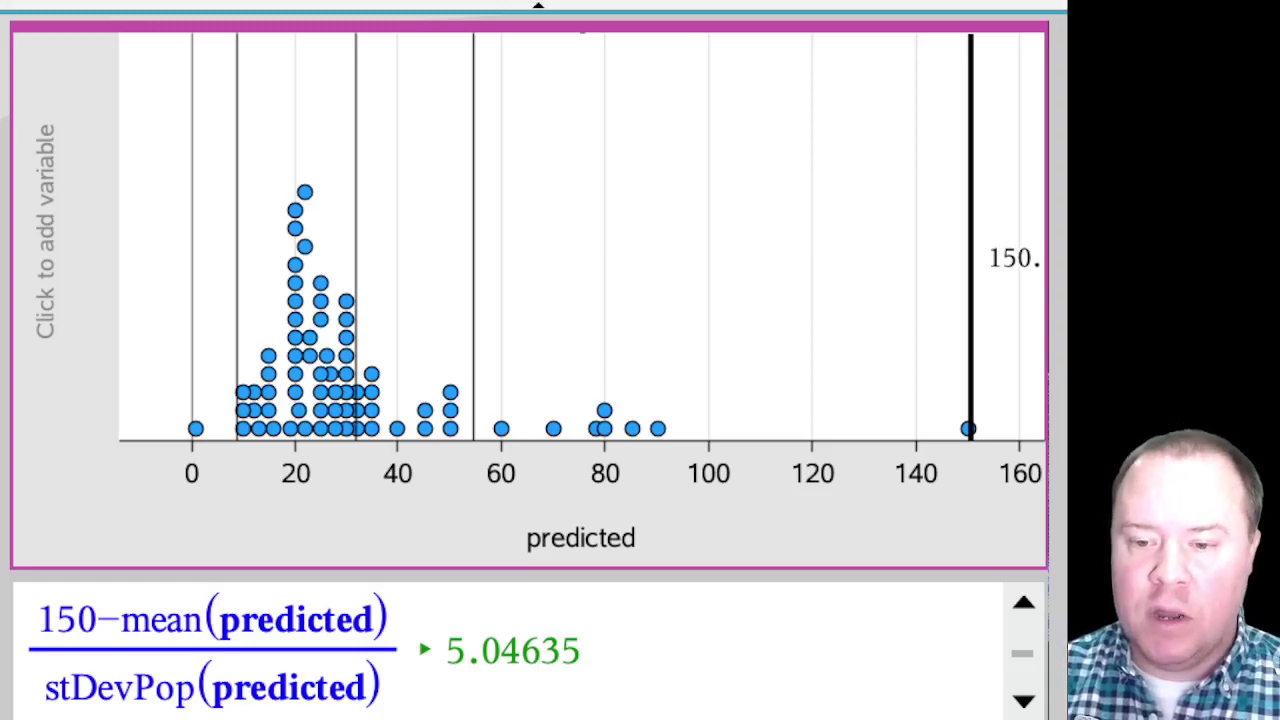
# Evaluate (80−mean(predicted))/stDevPop(predicted) in the notes, under the question about how far away 80 is.
pyautogui.scroll(-1, 520, 650)
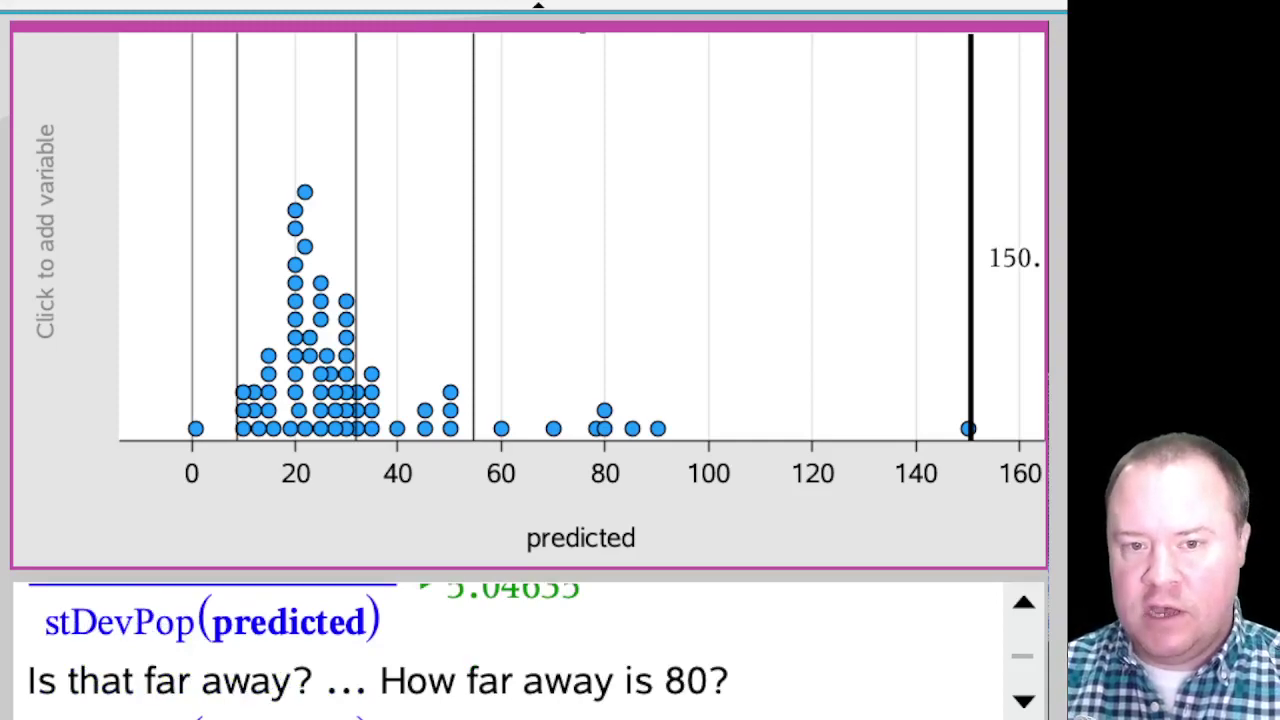
pyautogui.moveTo(604, 410)
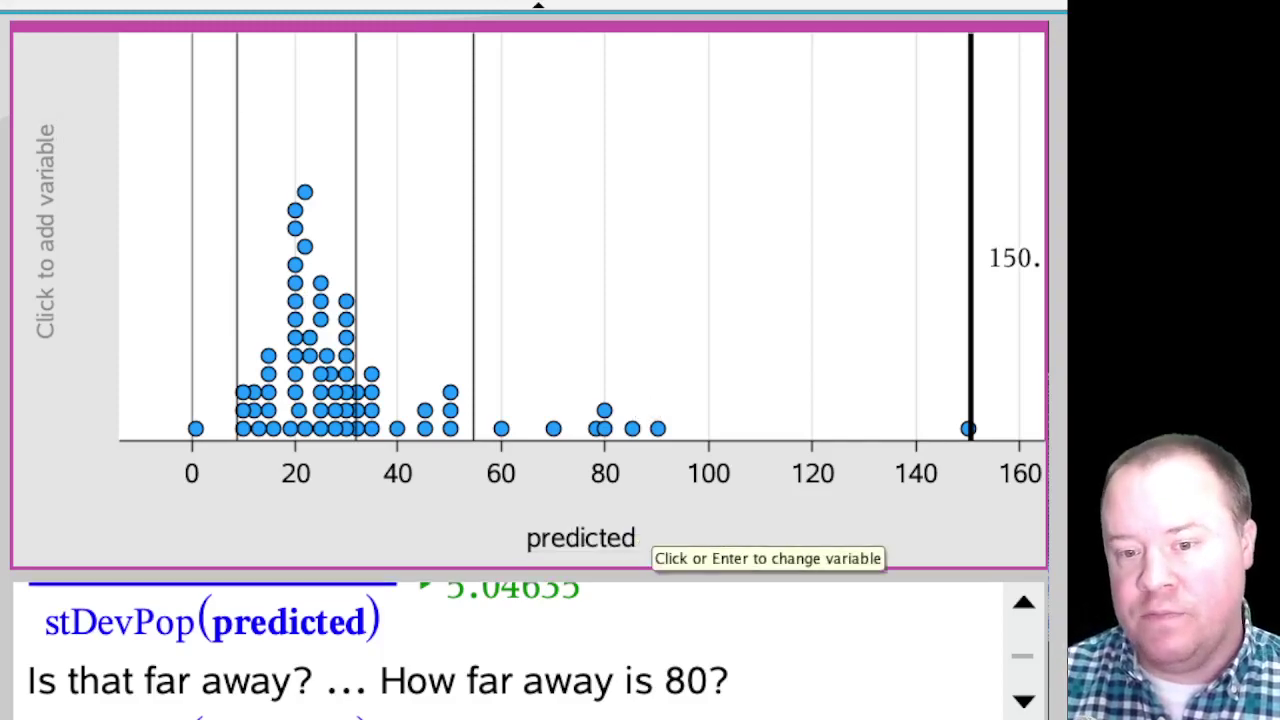
pyautogui.scroll(-1, 526, 647)
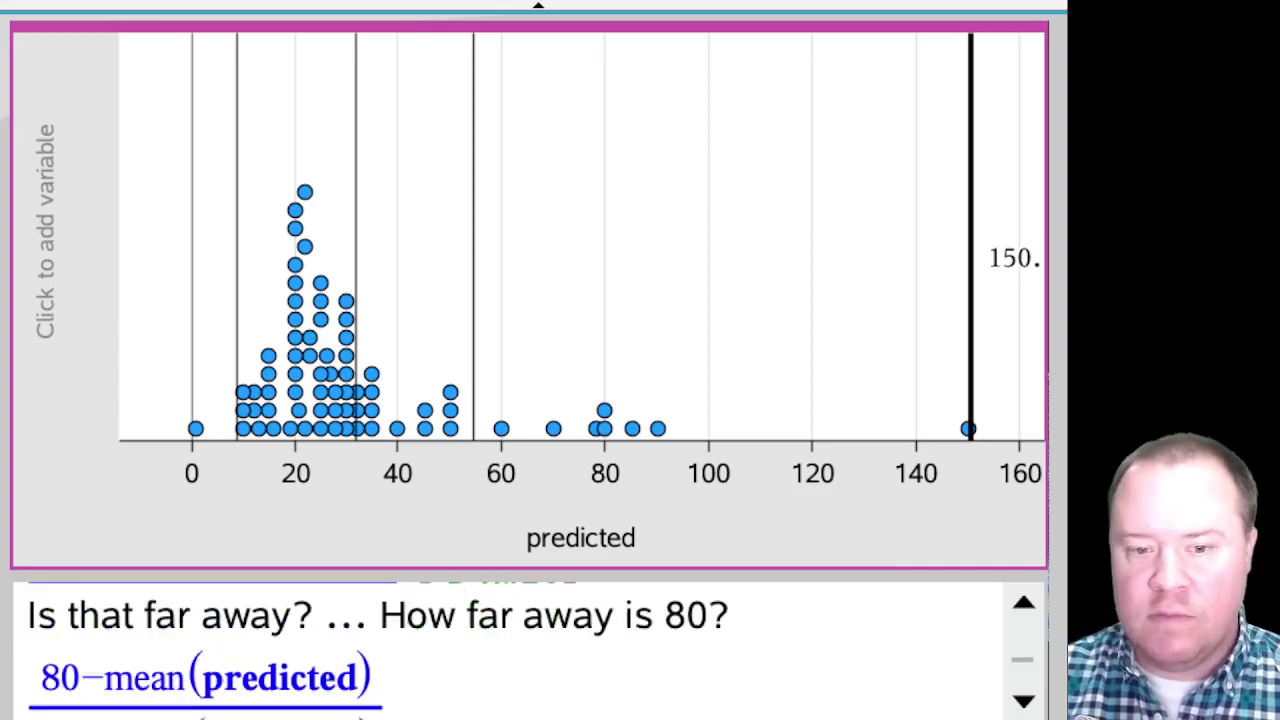
pyautogui.scroll(-1, 510, 645)
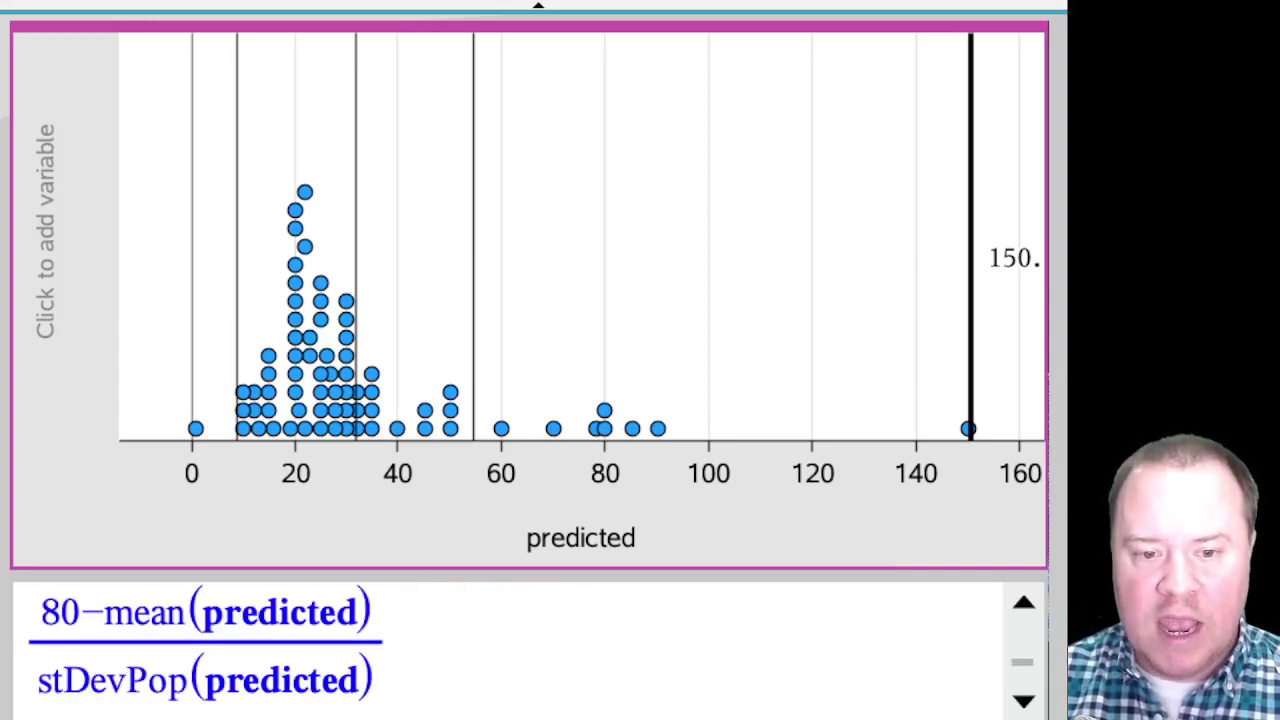
pyautogui.click(384, 641)
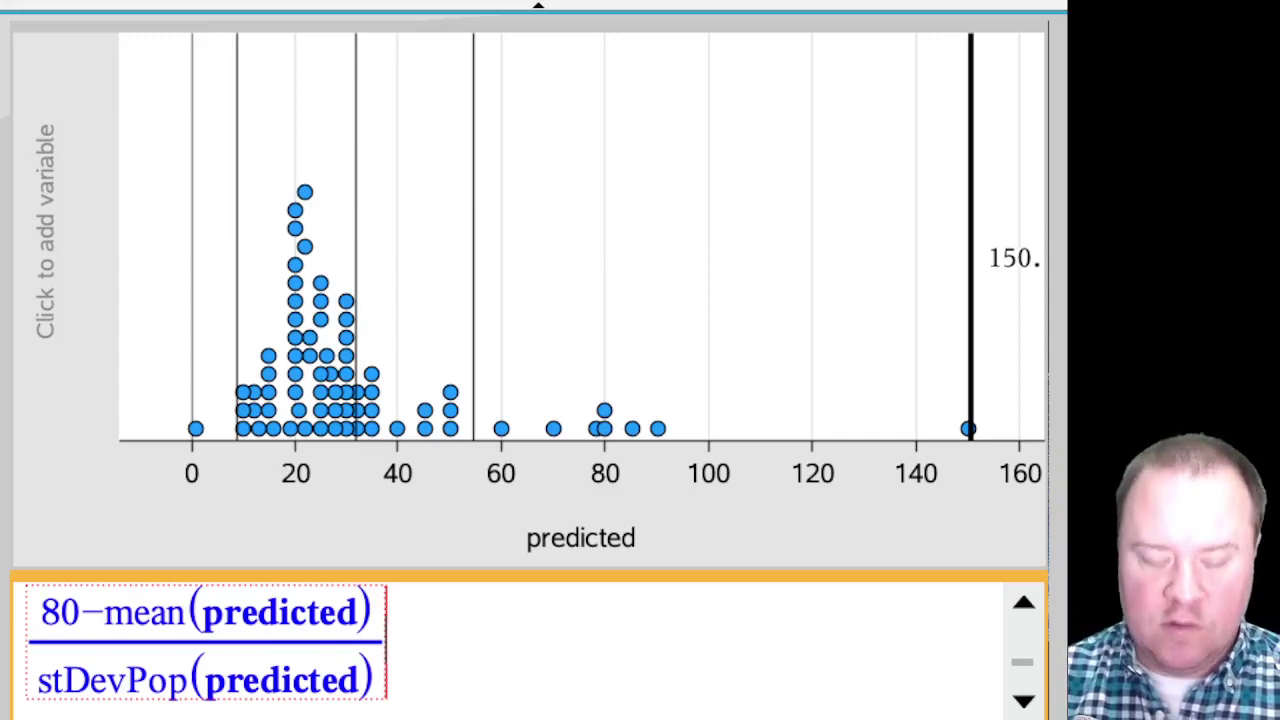
pyautogui.press('Return')
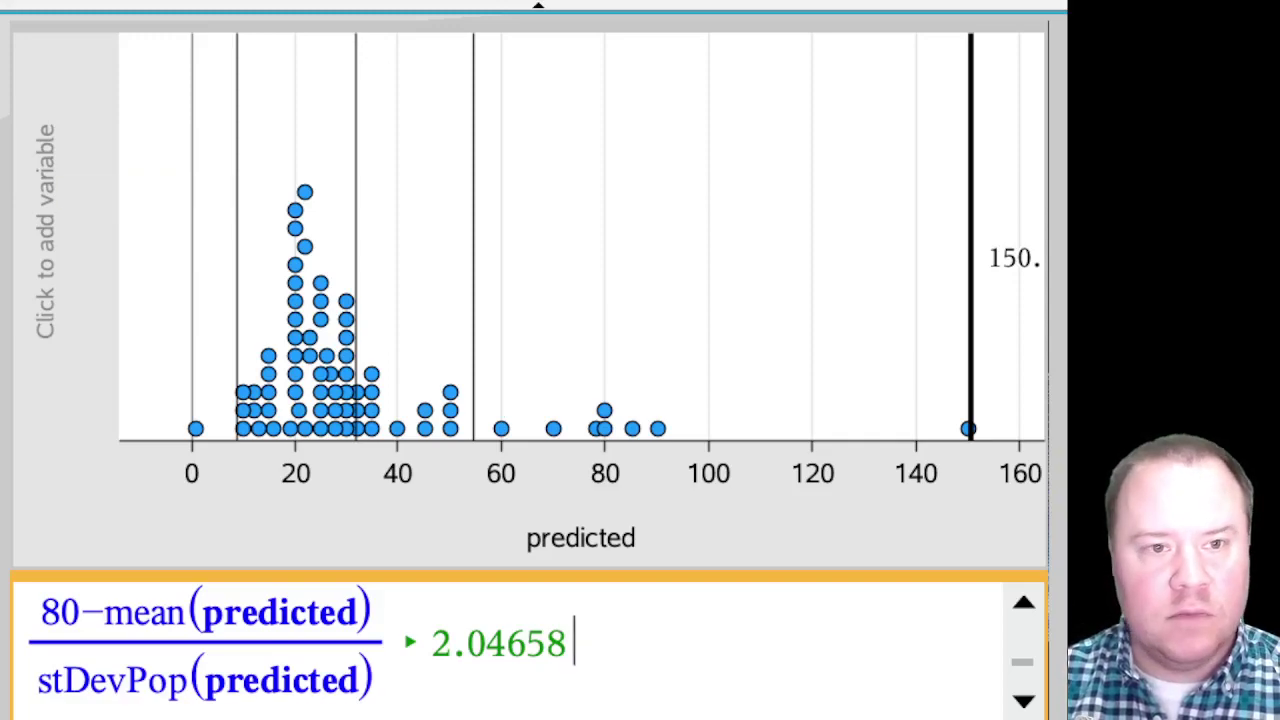
# Add a fifth movable line to the predicted dot plot and place it at 80.
pyautogui.hotkey('ctrl', 'Tab')
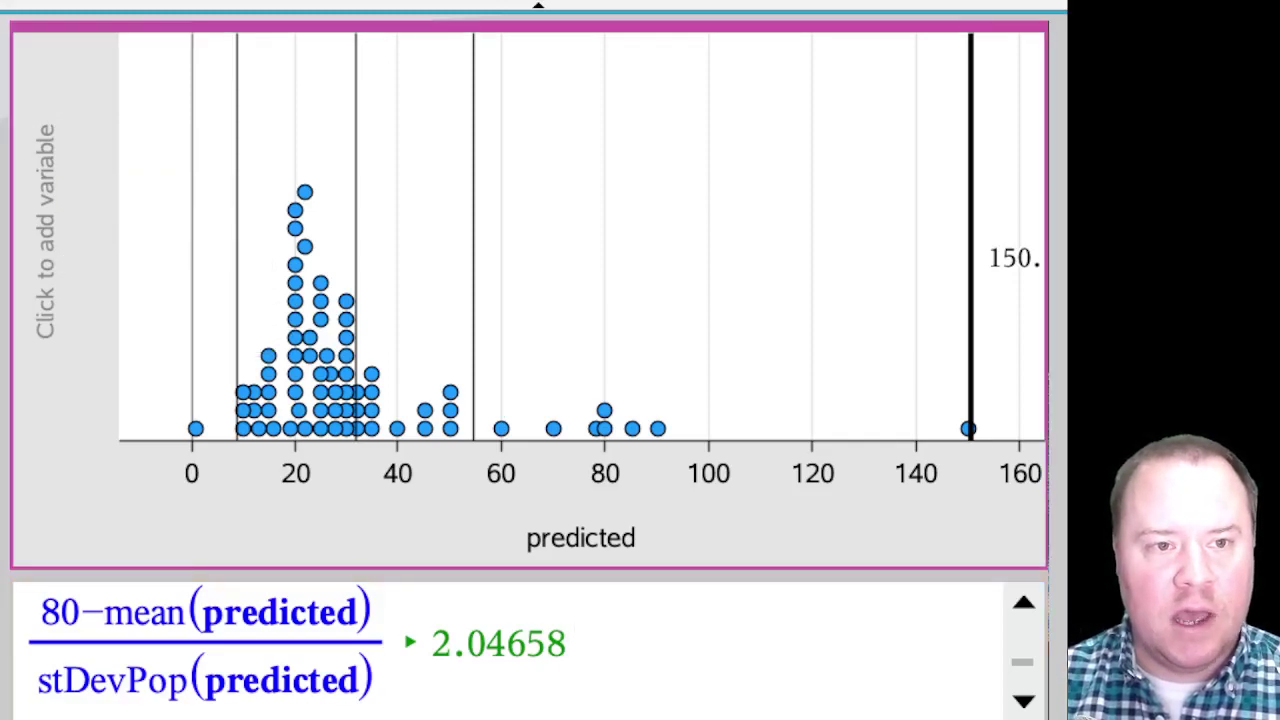
pyautogui.hotkey('ctrl', 'm')
pyautogui.press('Down')
pyautogui.press('Down')
pyautogui.press('Down')
pyautogui.press('Right')
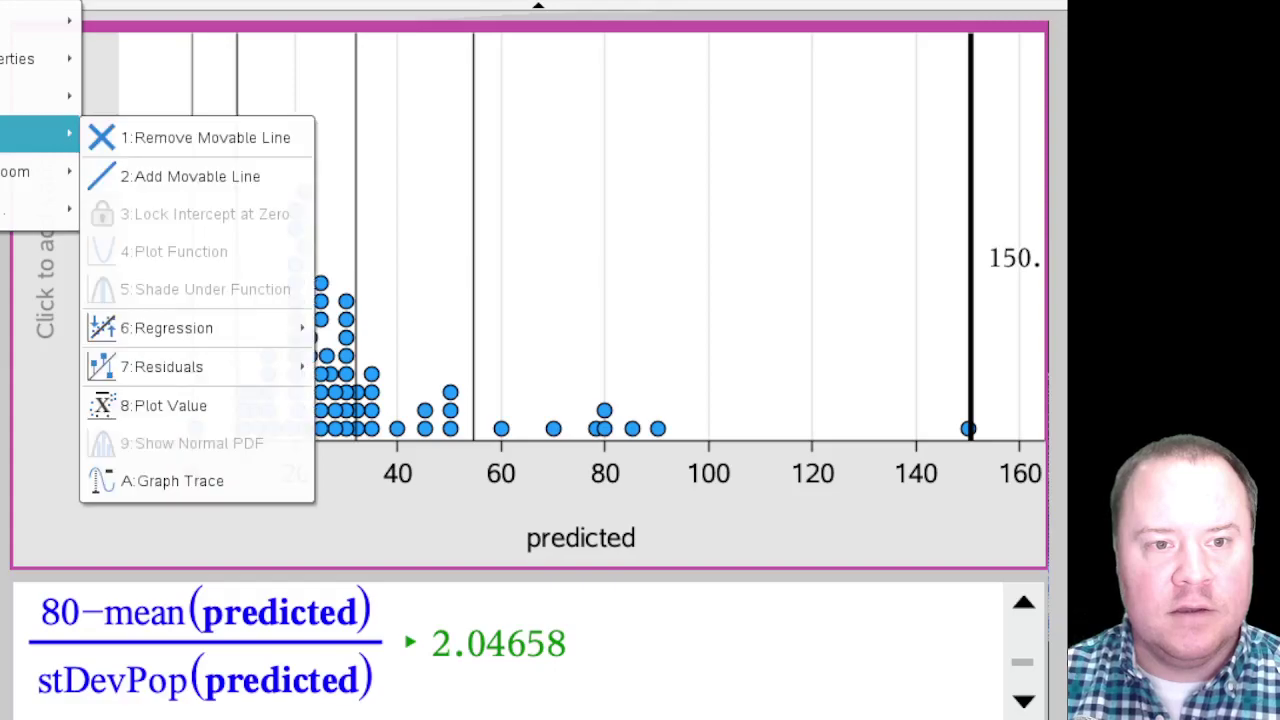
pyautogui.press('Down')
pyautogui.press('Right')
pyautogui.press('Left')
pyautogui.press('Up')
pyautogui.press('Right')
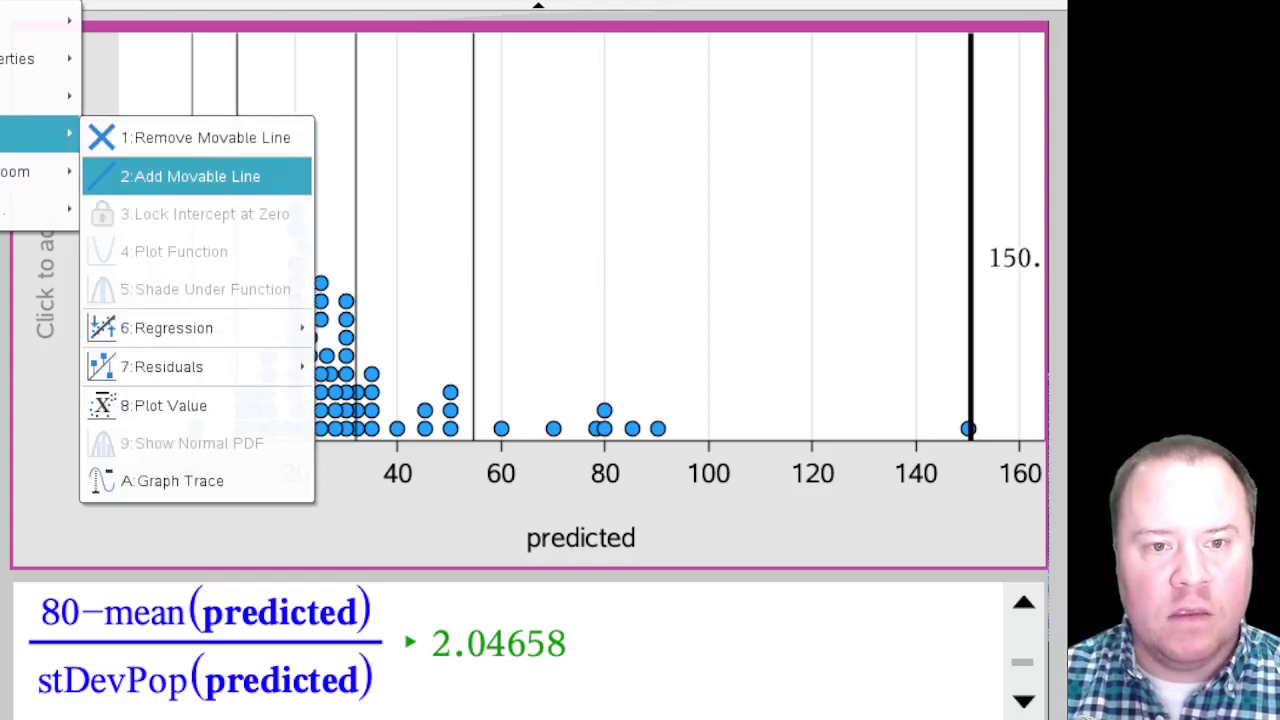
pyautogui.press('Down')
pyautogui.press('Return')
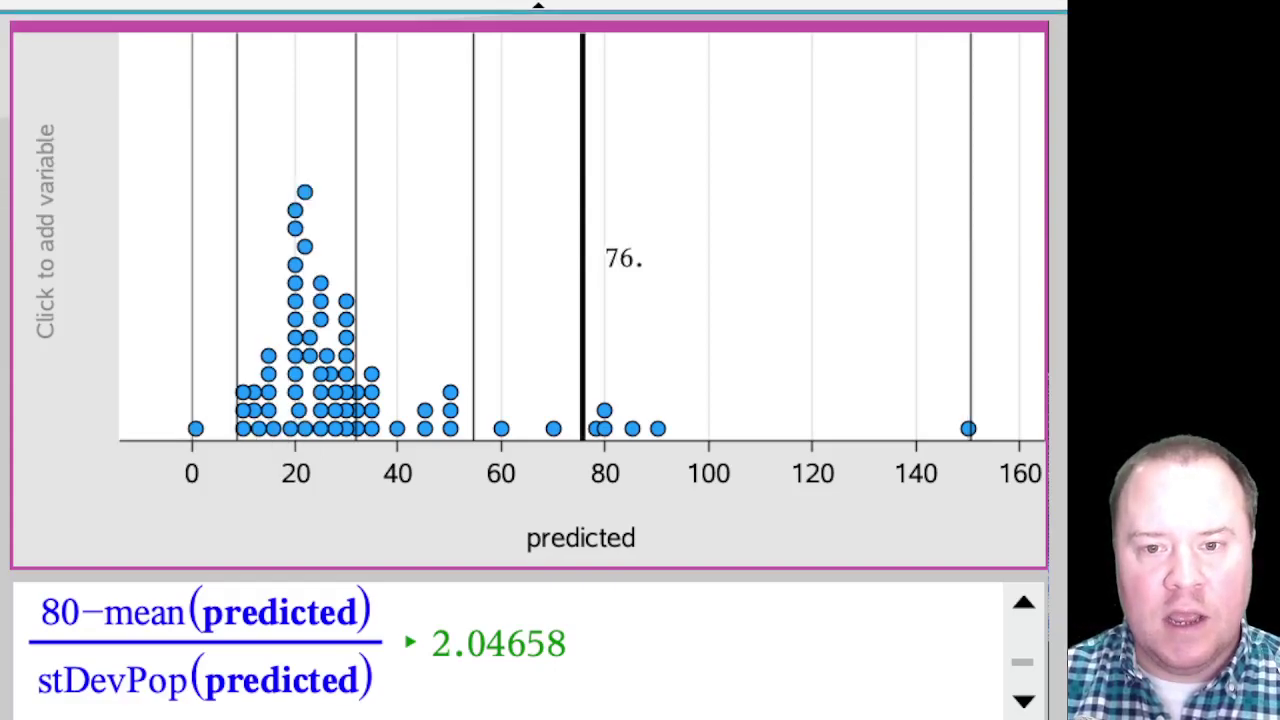
pyautogui.press('Right')
pyautogui.press('Right')
pyautogui.press('Right')
pyautogui.press('Right')
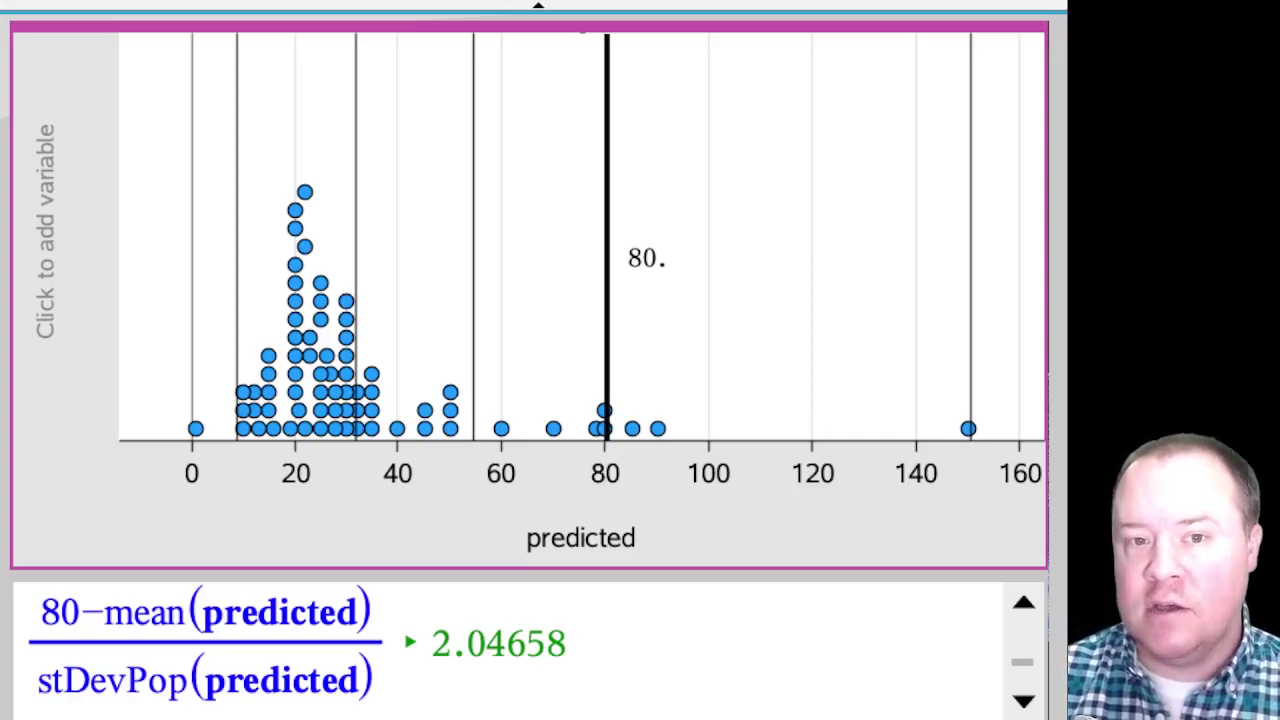
# Select the movable lines at the mean, at 80 and at 150 in turn to compare their positions.
pyautogui.hotkey('ctrl', 'z')
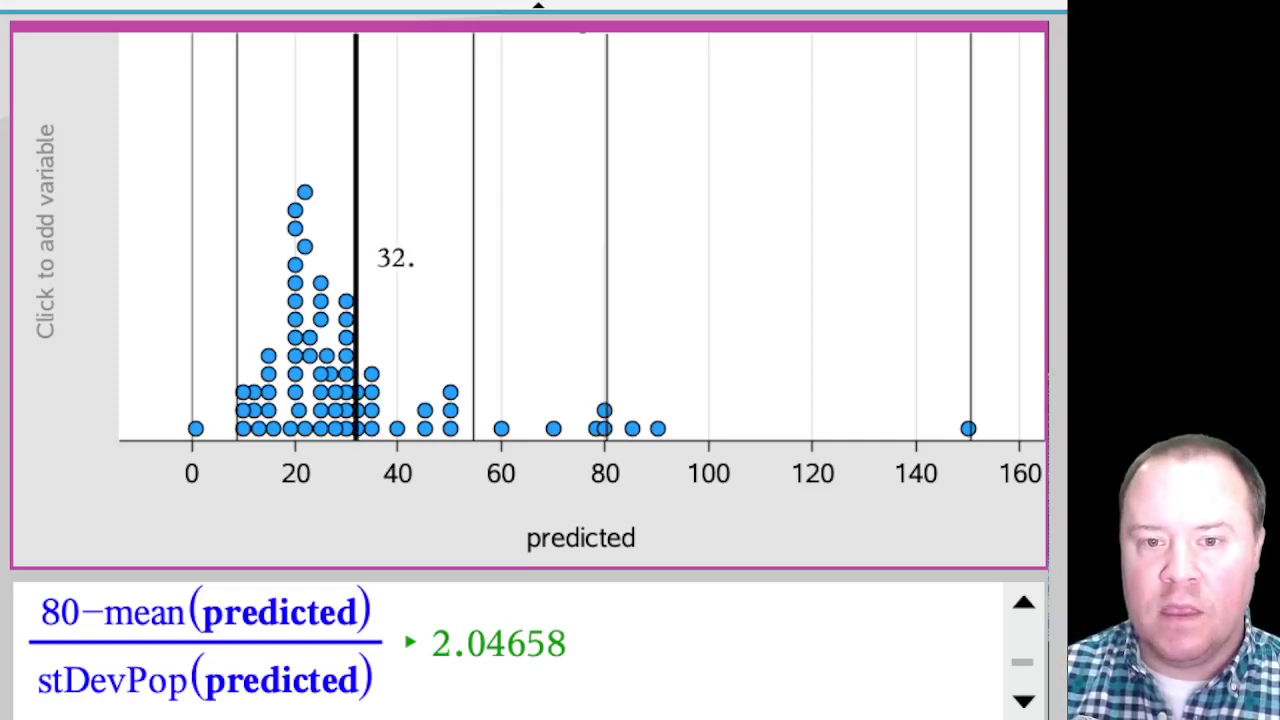
pyautogui.hotkey('ctrl', 'y')
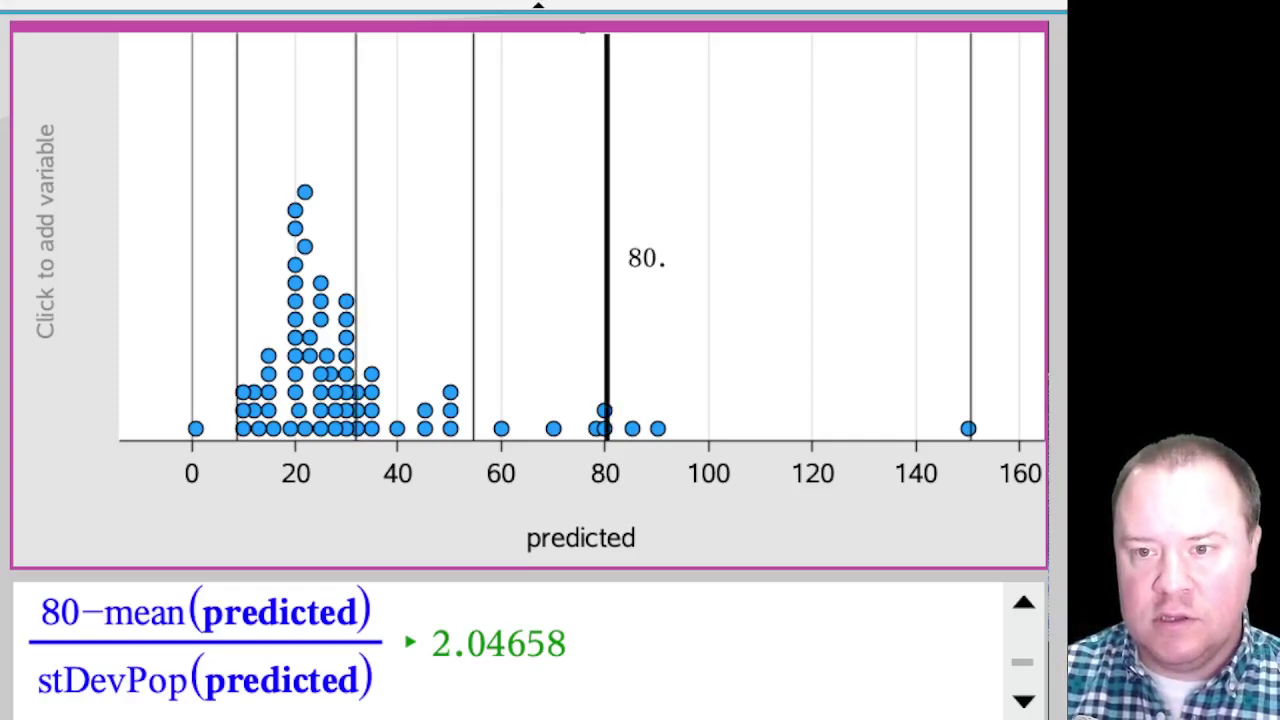
pyautogui.hotkey('ctrl', 'y')
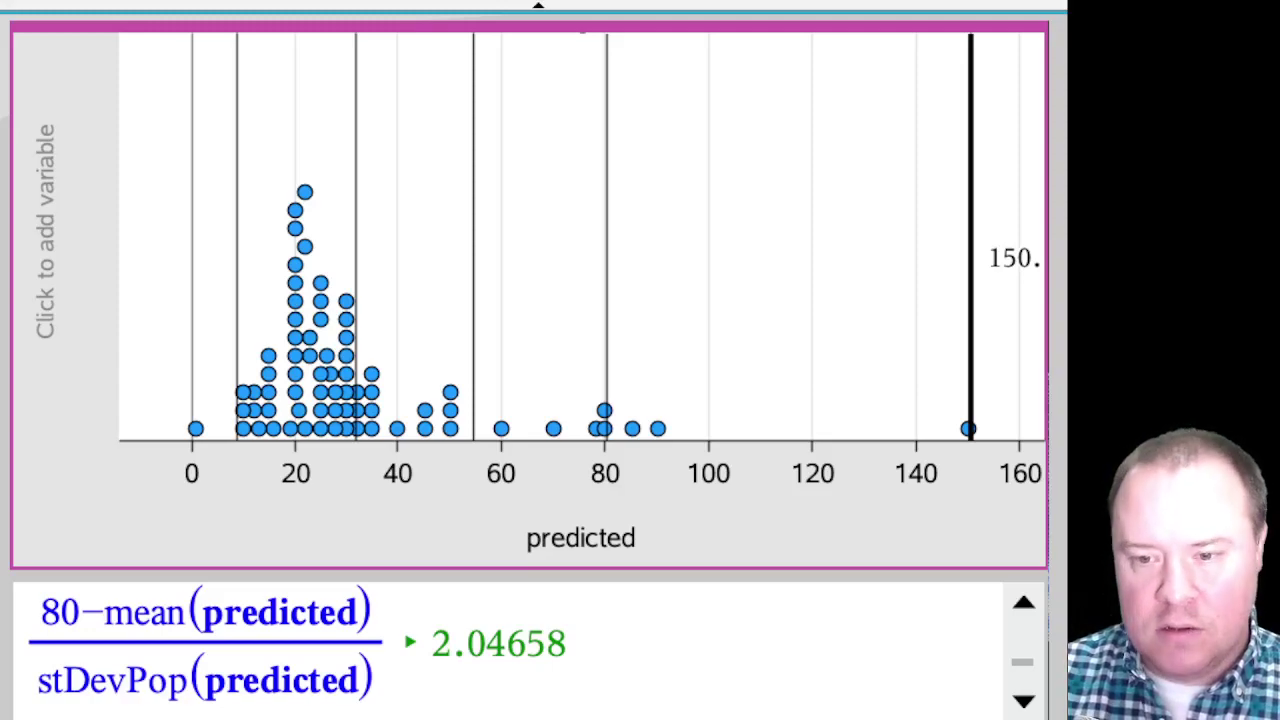
# Evaluate (1−mean(predicted))/stDevPop(predicted) in the notes, under the question about how far away the 1 is.
pyautogui.scroll(-2, 508, 650)
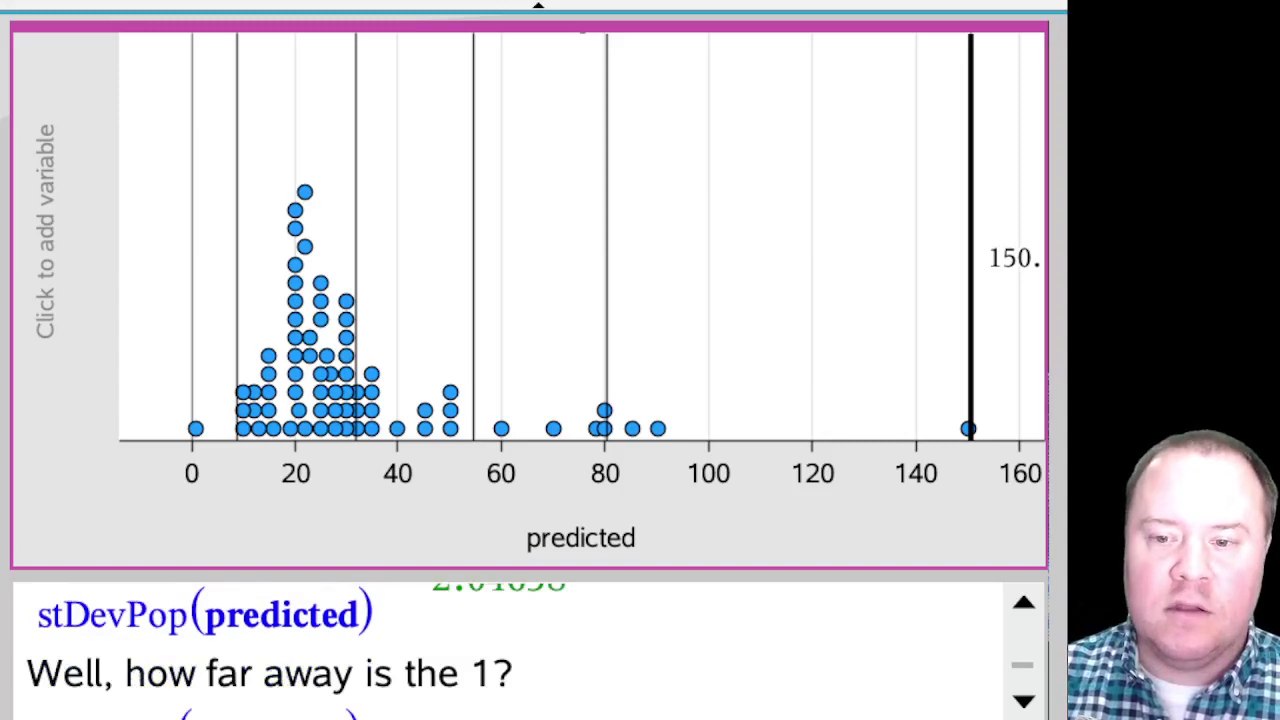
pyautogui.scroll(-2, 508, 650)
pyautogui.scroll(-2, 508, 650)
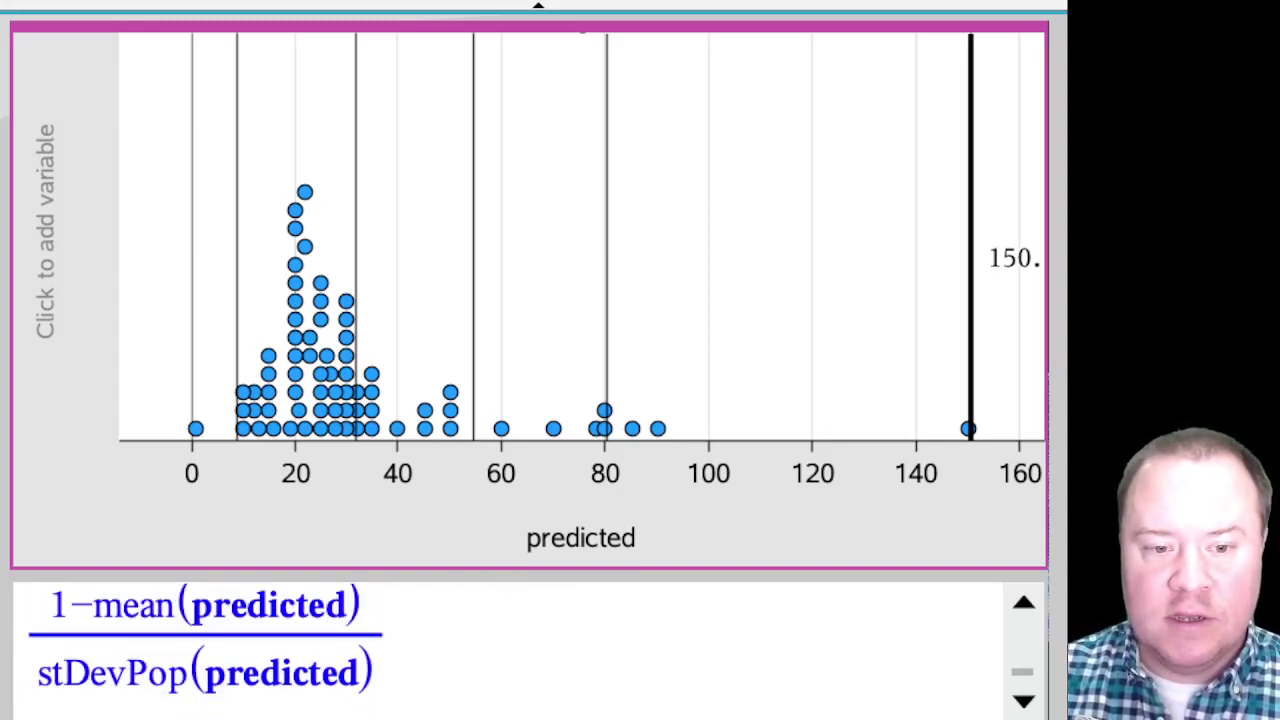
pyautogui.click(385, 636)
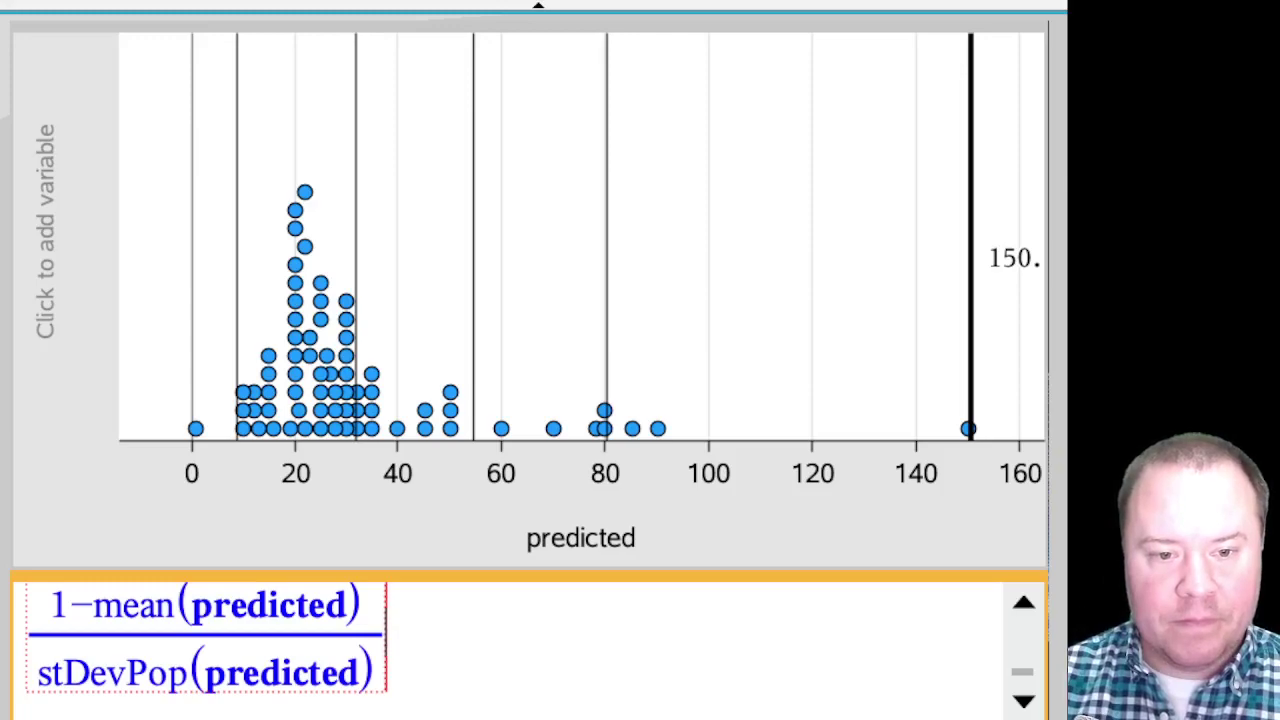
pyautogui.press('Return')
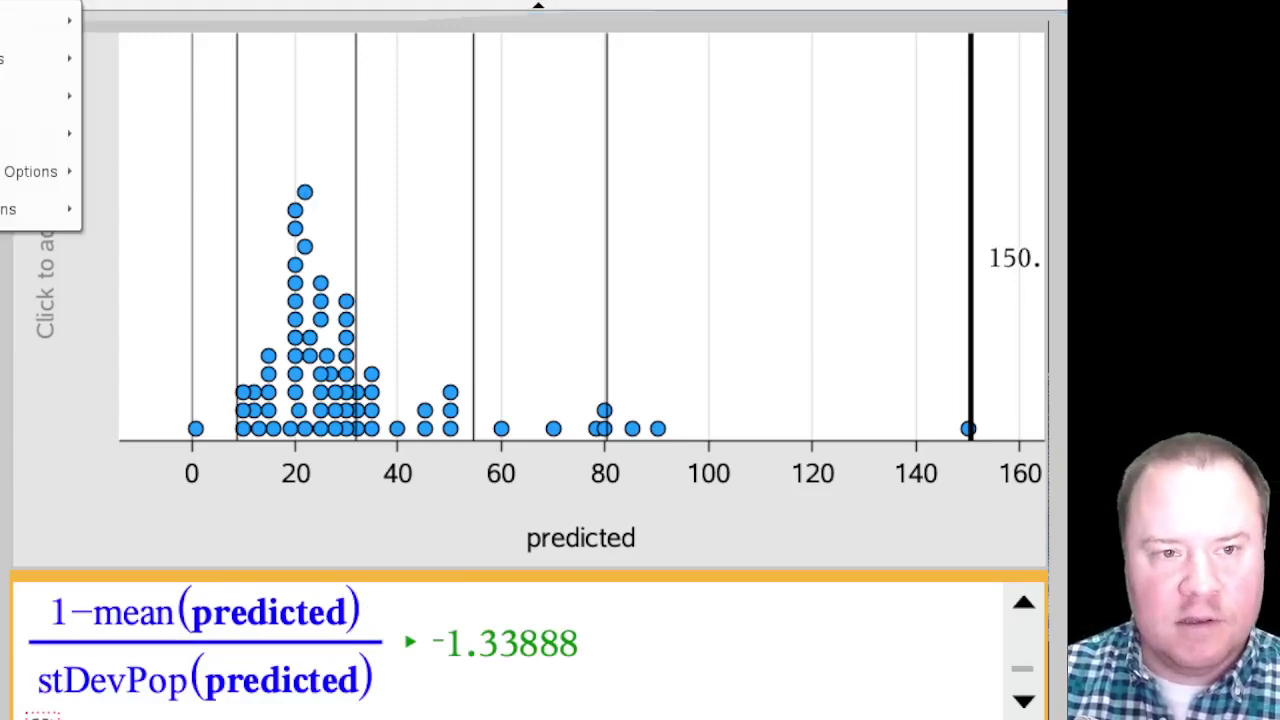
# Add a sixth movable line to the predicted dot plot and place it at about 1.2, on the lowest prediction.
pyautogui.press('Escape')
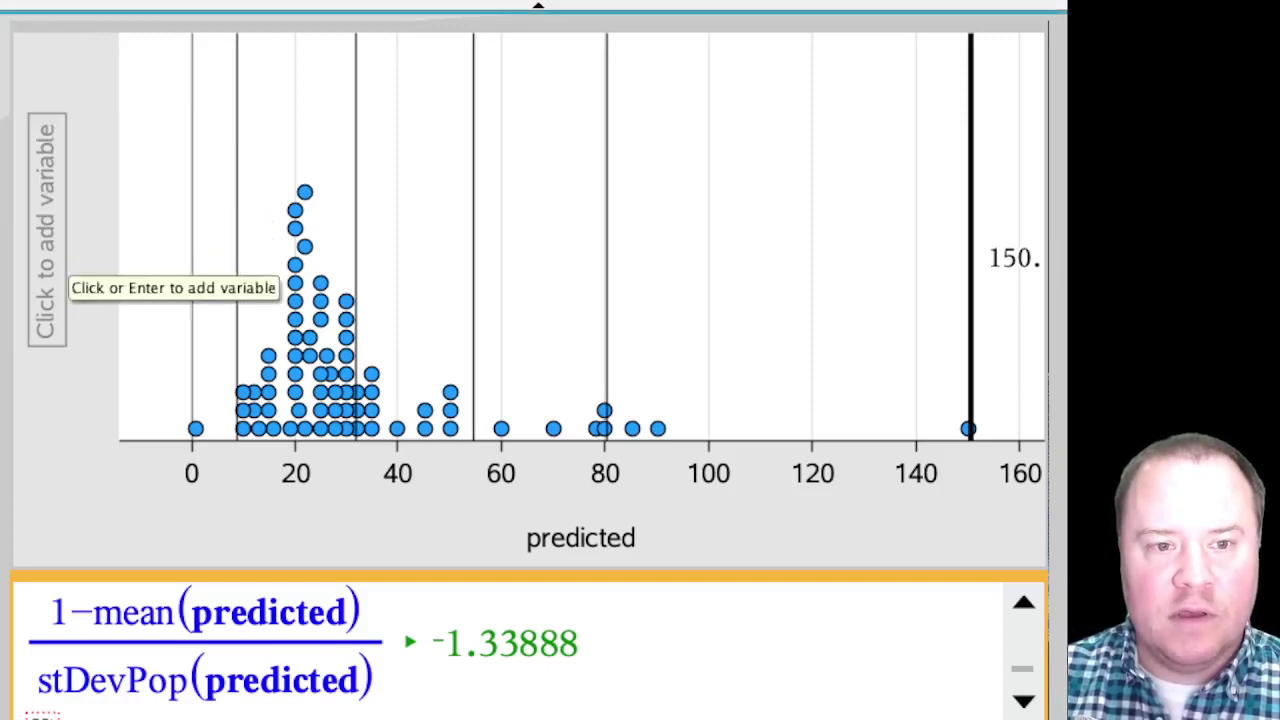
pyautogui.click(70, 350)
pyautogui.moveTo(196, 428)
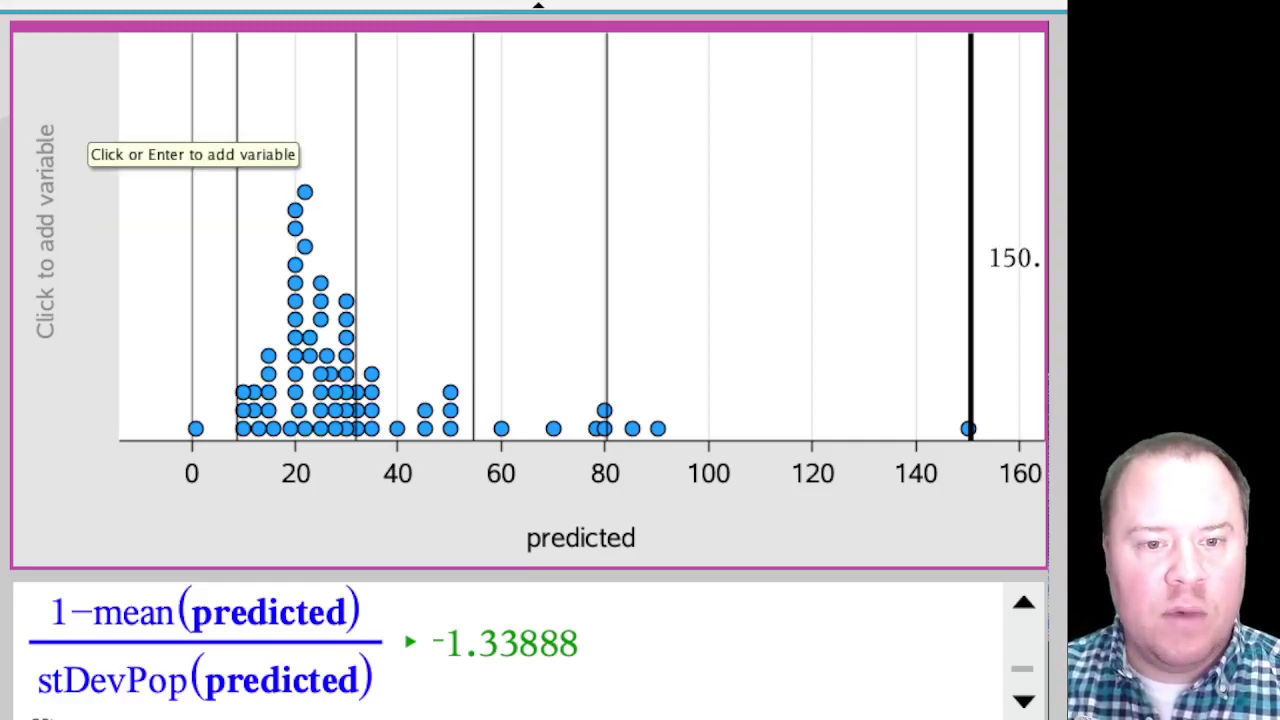
pyautogui.click(0, 0)
pyautogui.moveTo(40, 133)
pyautogui.click(190, 176)
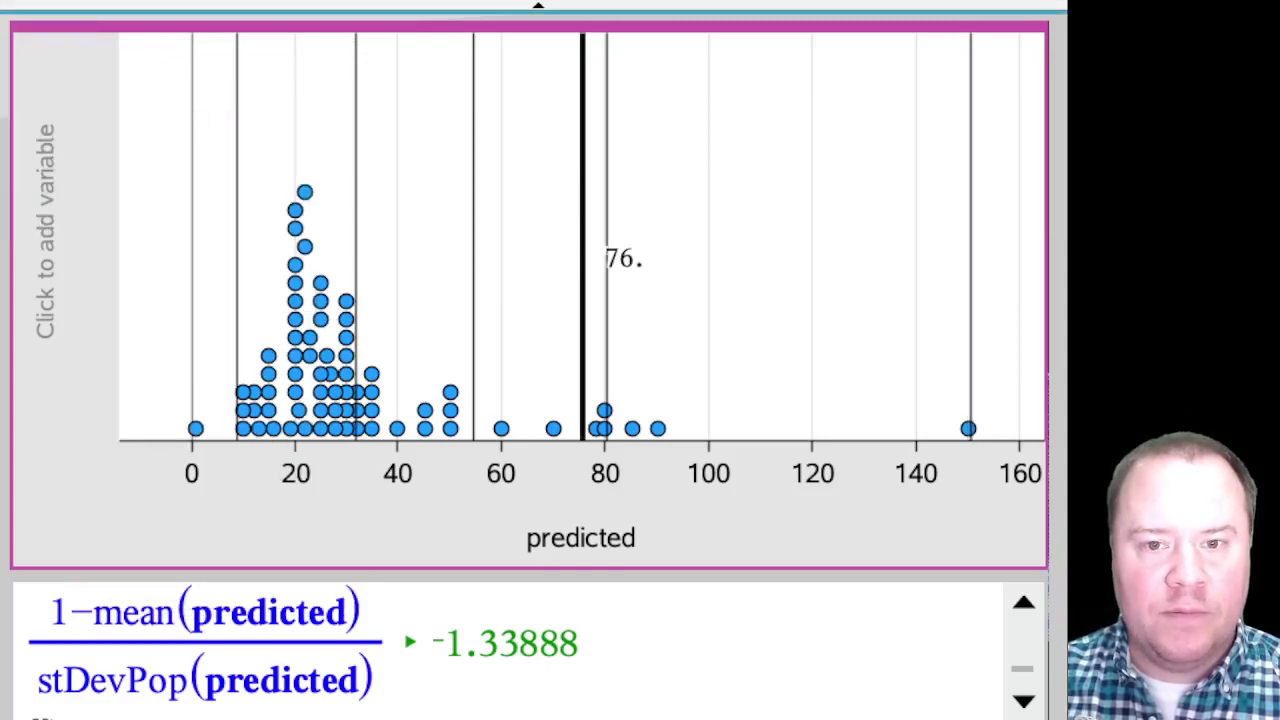
pyautogui.moveTo(582, 250); pyautogui.dragTo(197, 250)
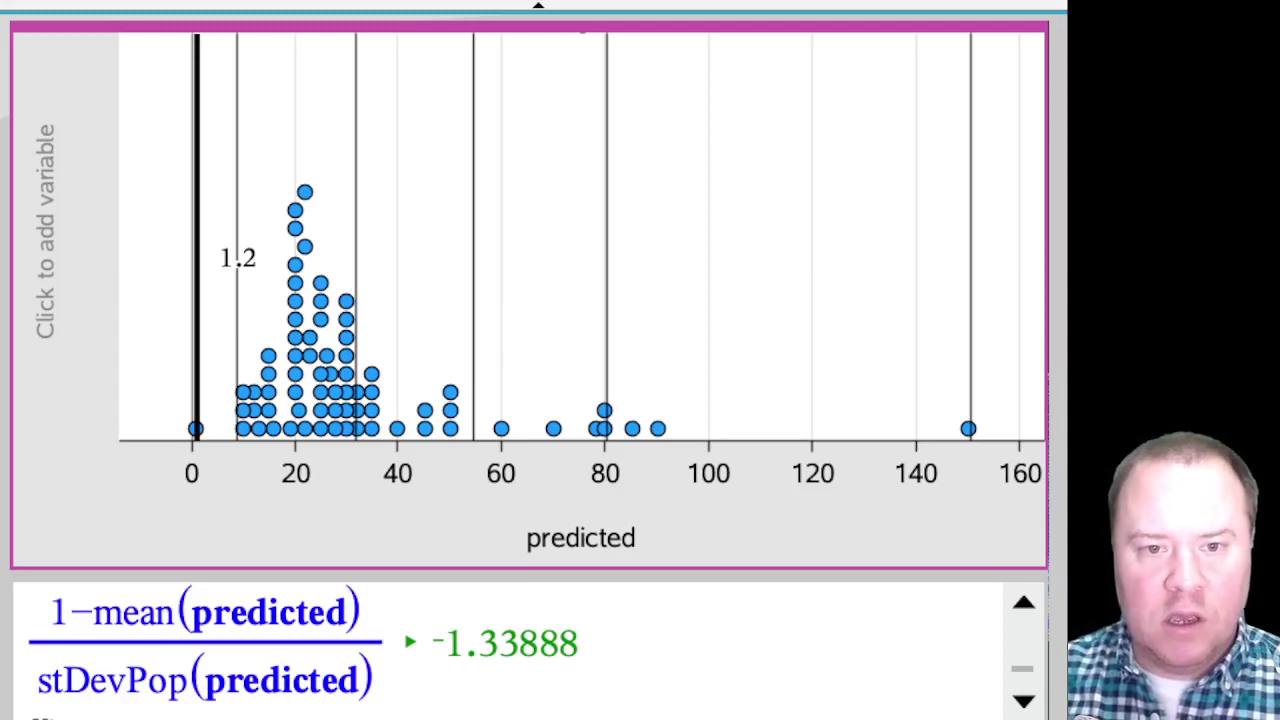
# Select the movable lines at 32, 55 and 80 in turn to compare their positions on the predicted dot plot.
pyautogui.moveTo(197, 250); pyautogui.dragTo(356, 250)
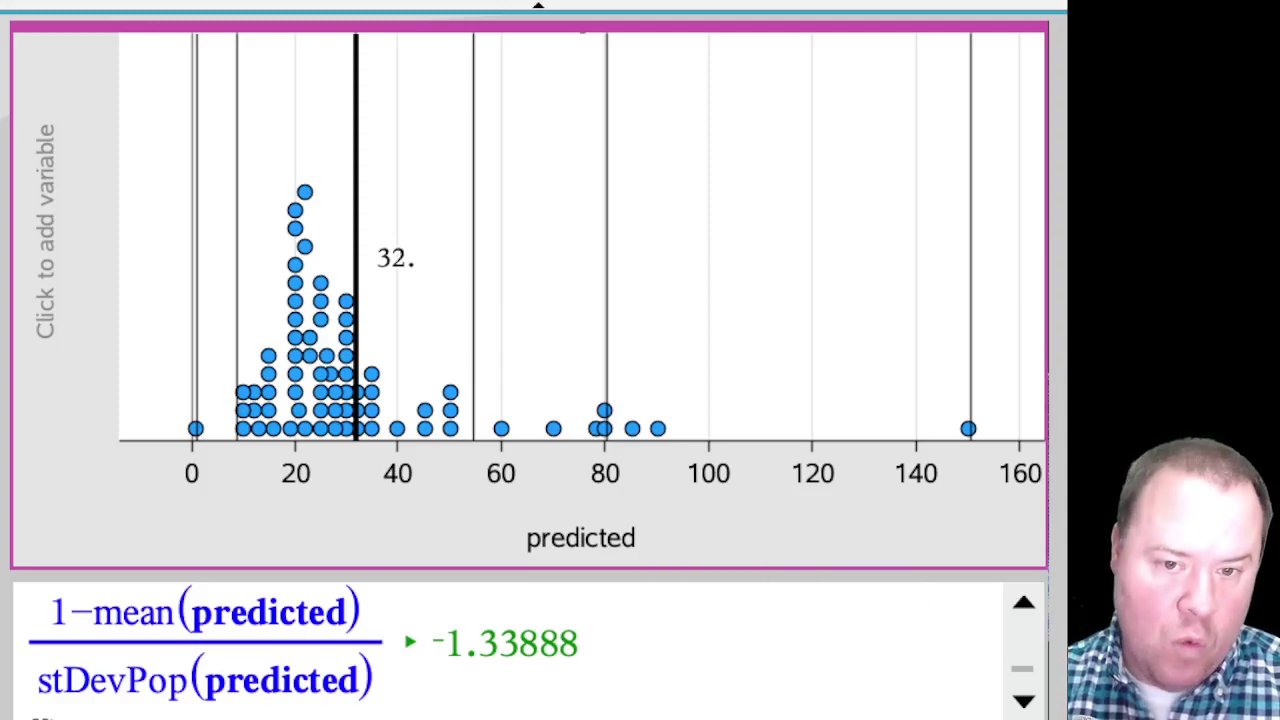
pyautogui.moveTo(474, 258)
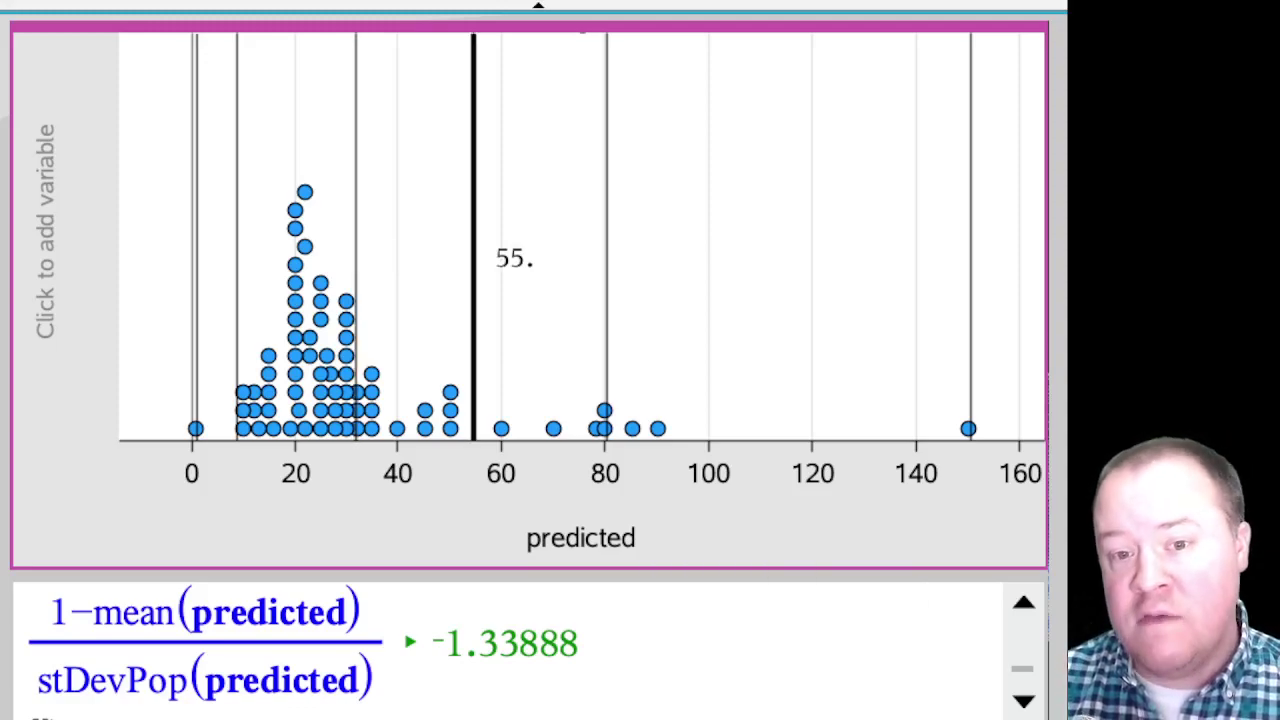
pyautogui.moveTo(606, 258)
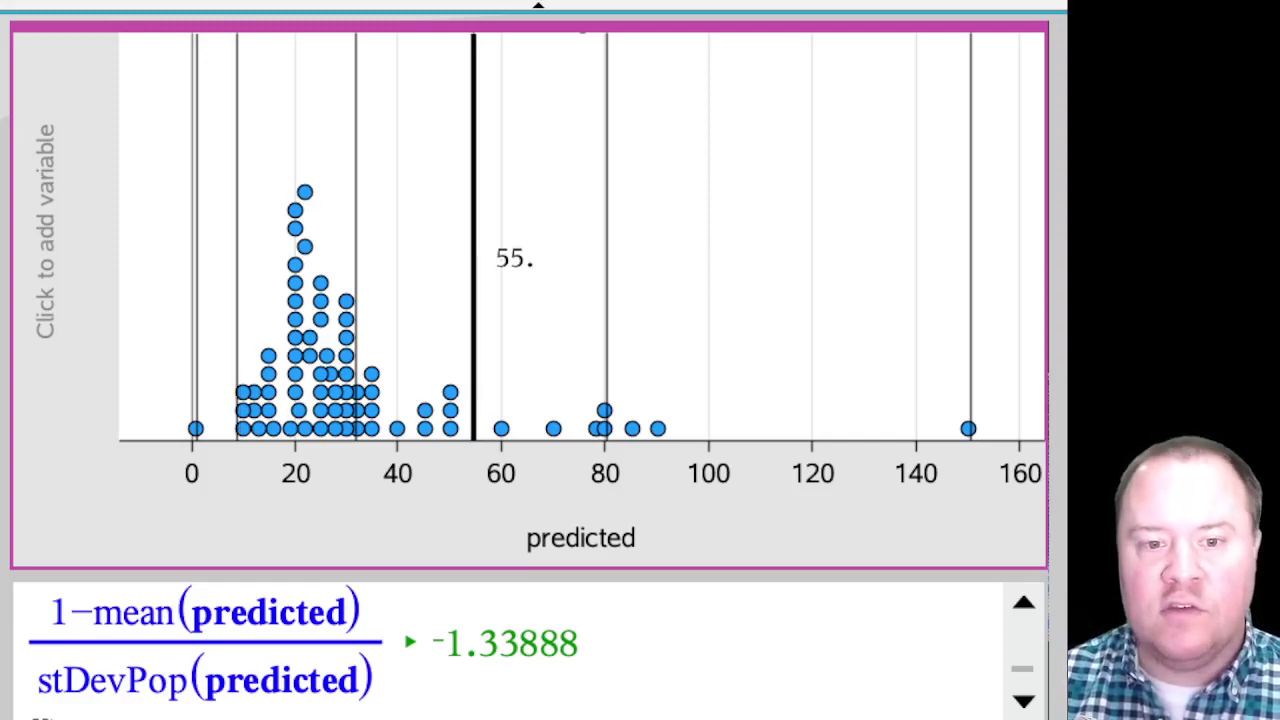
pyautogui.click(606, 258)
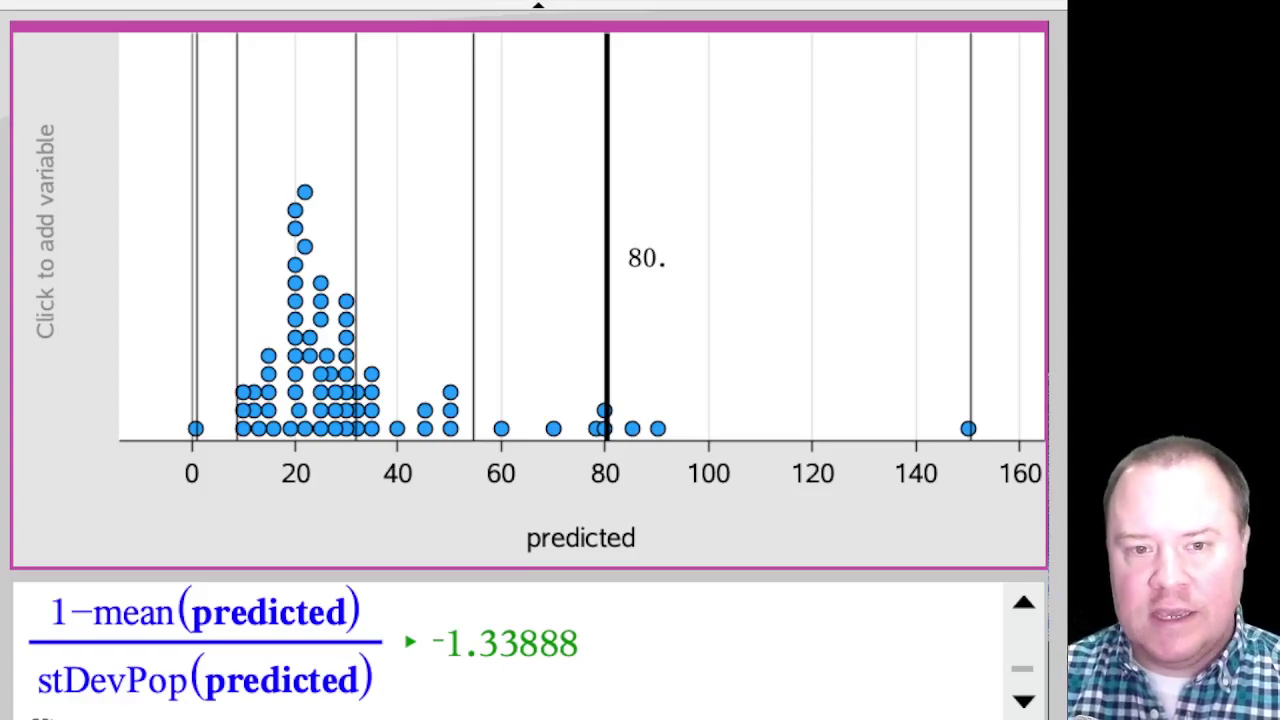
# Go to the predicted spreadsheet and highlight predicted and mean(predicted) in turn in the numerator of the z_pred column formula.
pyautogui.hotkey('ctrl', 'pageup')
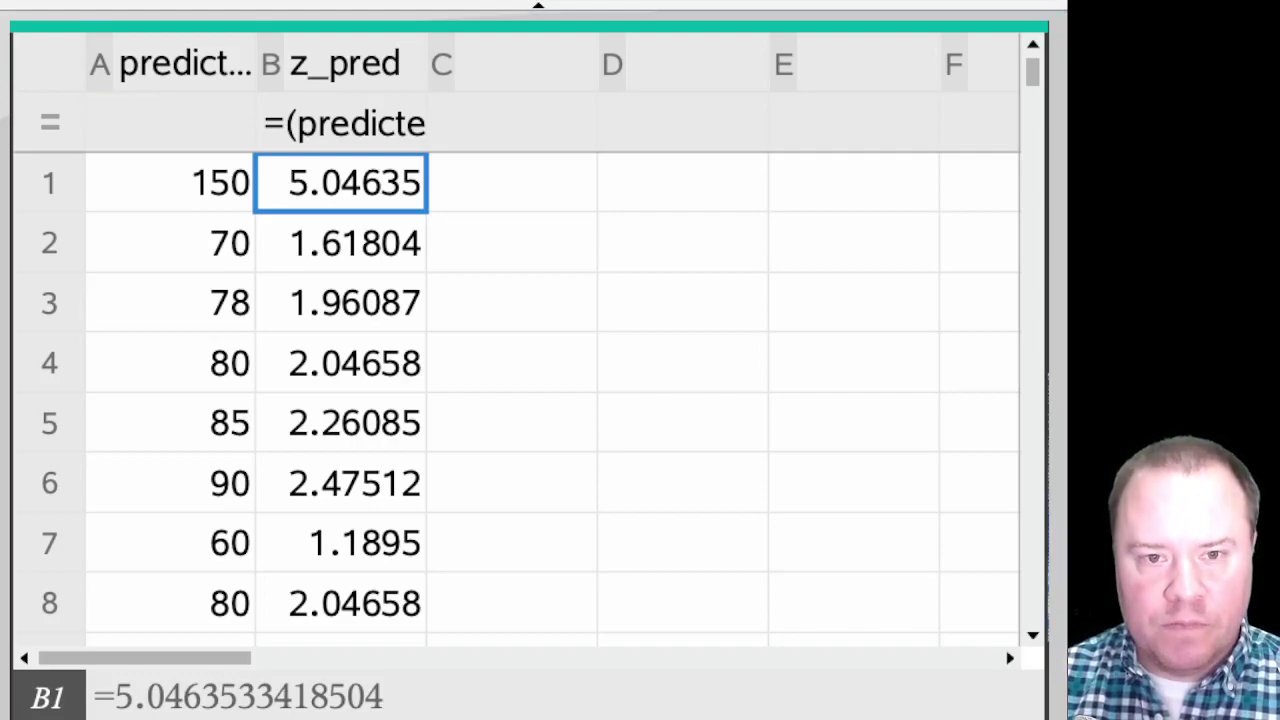
pyautogui.click(340, 122)
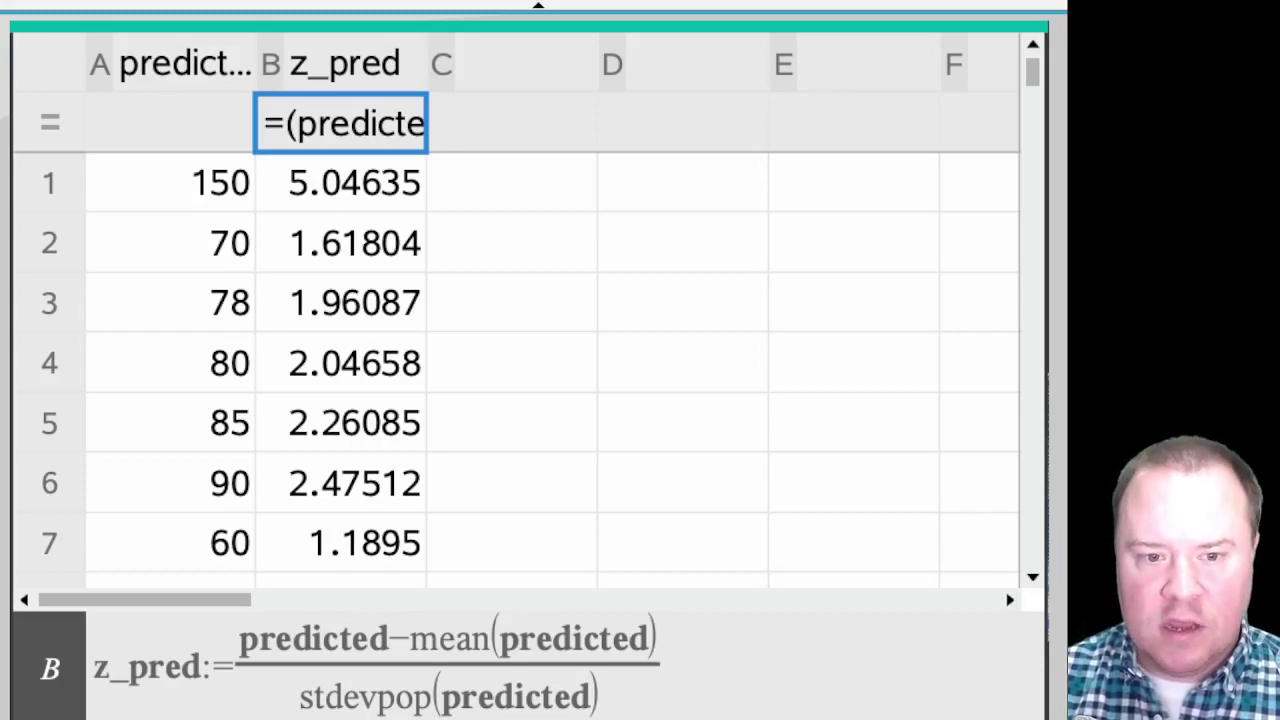
pyautogui.click(259, 639)
pyautogui.moveTo(239, 639); pyautogui.dragTo(389, 639)
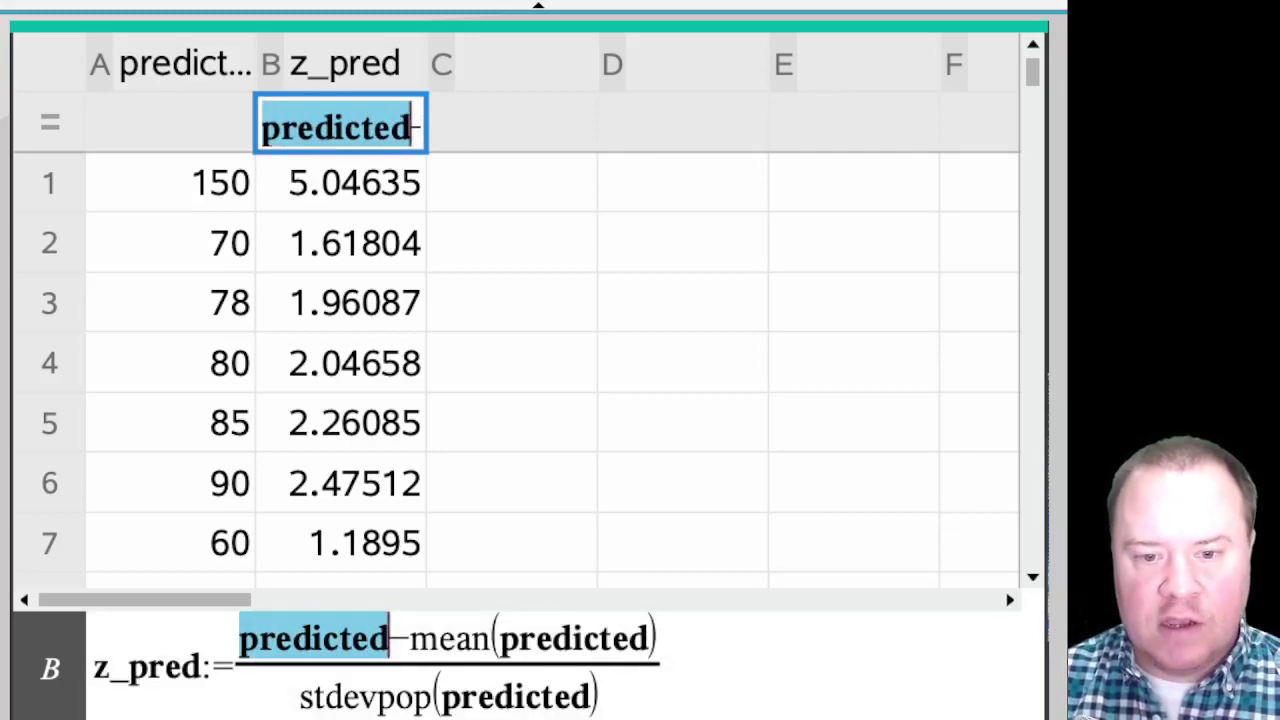
pyautogui.press('Right')
pyautogui.hotkey('shift', 'Right')
pyautogui.hotkey('shift', 'Right')
pyautogui.hotkey('shift', 'Right')
pyautogui.hotkey('shift', 'Right')
pyautogui.hotkey('shift', 'Right')
pyautogui.hotkey('shift', 'Right')
pyautogui.hotkey('shift', 'Right')
pyautogui.hotkey('shift', 'Right')
pyautogui.hotkey('shift', 'Right')
pyautogui.hotkey('shift', 'Right')
pyautogui.hotkey('shift', 'Right')
pyautogui.hotkey('shift', 'Right')
pyautogui.hotkey('shift', 'Right')
pyautogui.hotkey('shift', 'Right')
pyautogui.hotkey('shift', 'Right')
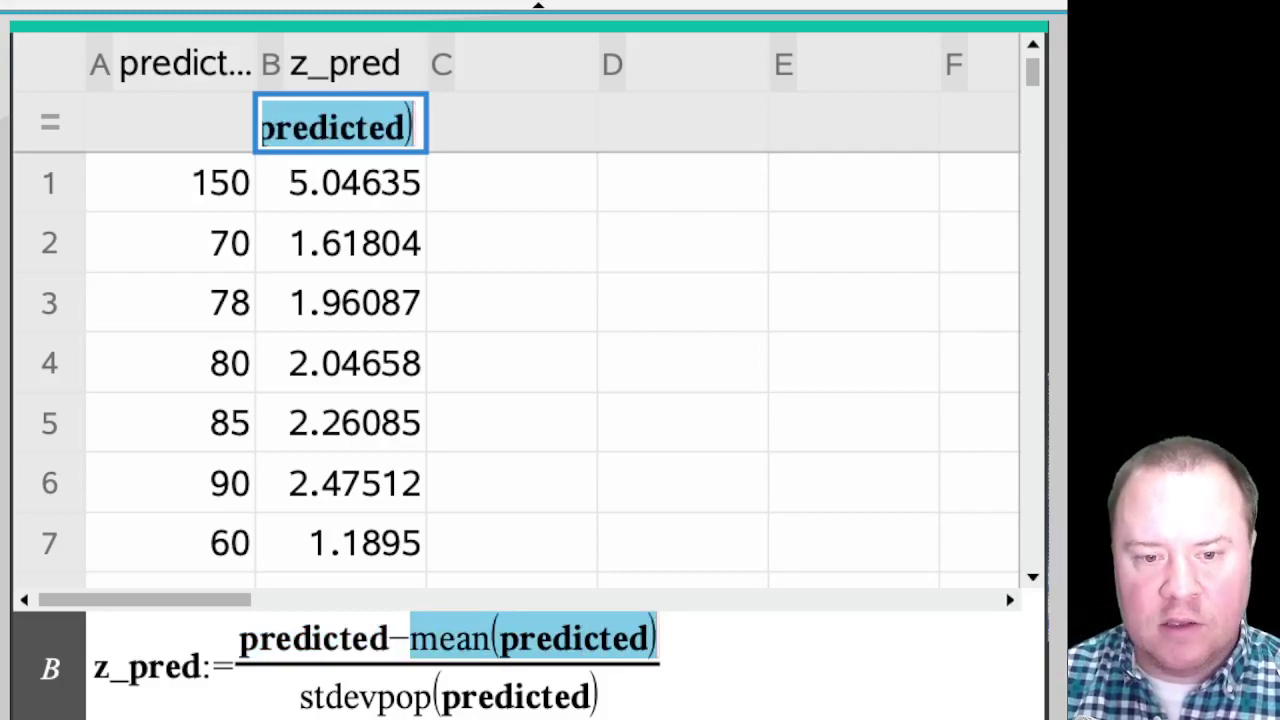
# Highlight stdevpop(predicted) in the denominator of the z_pred column formula.
pyautogui.press('Down')
pyautogui.hotkey('shift', 'Right')
pyautogui.hotkey('shift', 'Right')
pyautogui.hotkey('shift', 'Right')
pyautogui.hotkey('shift', 'Right')
pyautogui.hotkey('shift', 'Right')
pyautogui.hotkey('shift', 'Right')
pyautogui.hotkey('shift', 'Right')
pyautogui.hotkey('shift', 'Right')
pyautogui.hotkey('shift', 'Right')
pyautogui.hotkey('shift', 'Right')
pyautogui.hotkey('shift', 'Right')
pyautogui.hotkey('shift', 'Right')
pyautogui.hotkey('shift', 'Right')
pyautogui.hotkey('shift', 'Right')
pyautogui.hotkey('shift', 'Right')
pyautogui.hotkey('shift', 'Right')
pyautogui.hotkey('shift', 'Right')
pyautogui.hotkey('shift', 'Right')
pyautogui.hotkey('shift', 'Right')
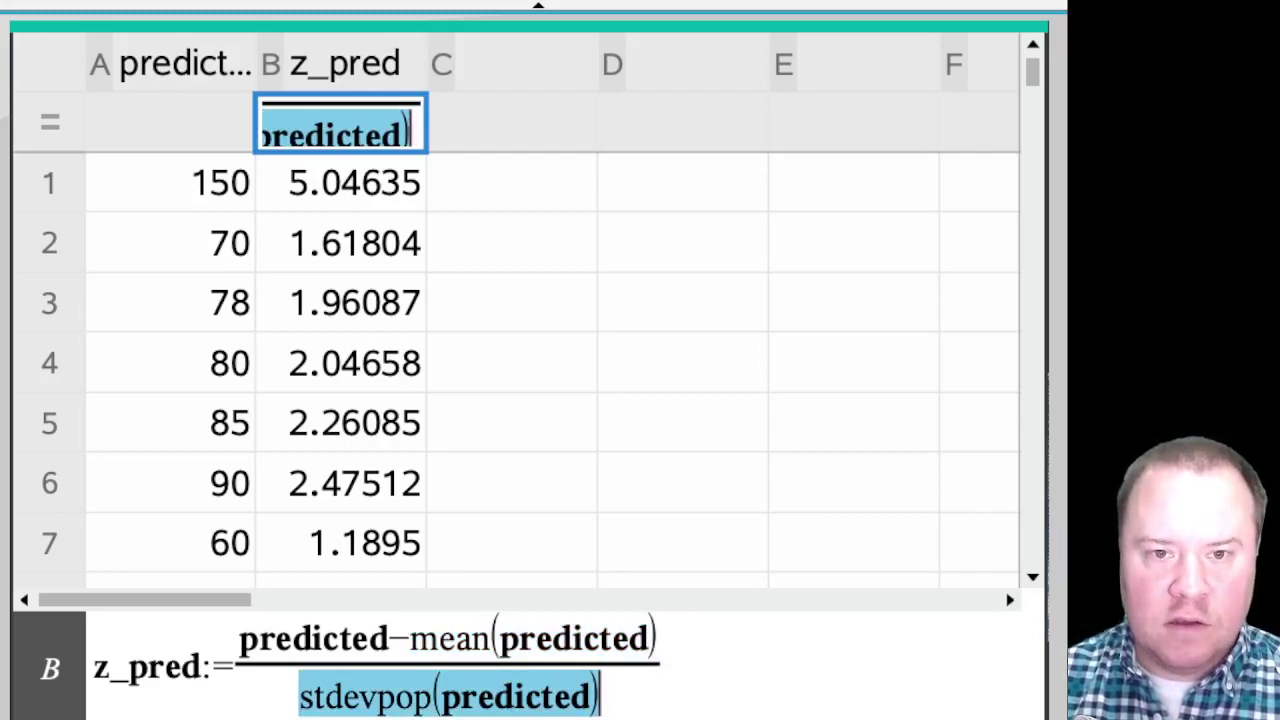
pyautogui.write('b1')
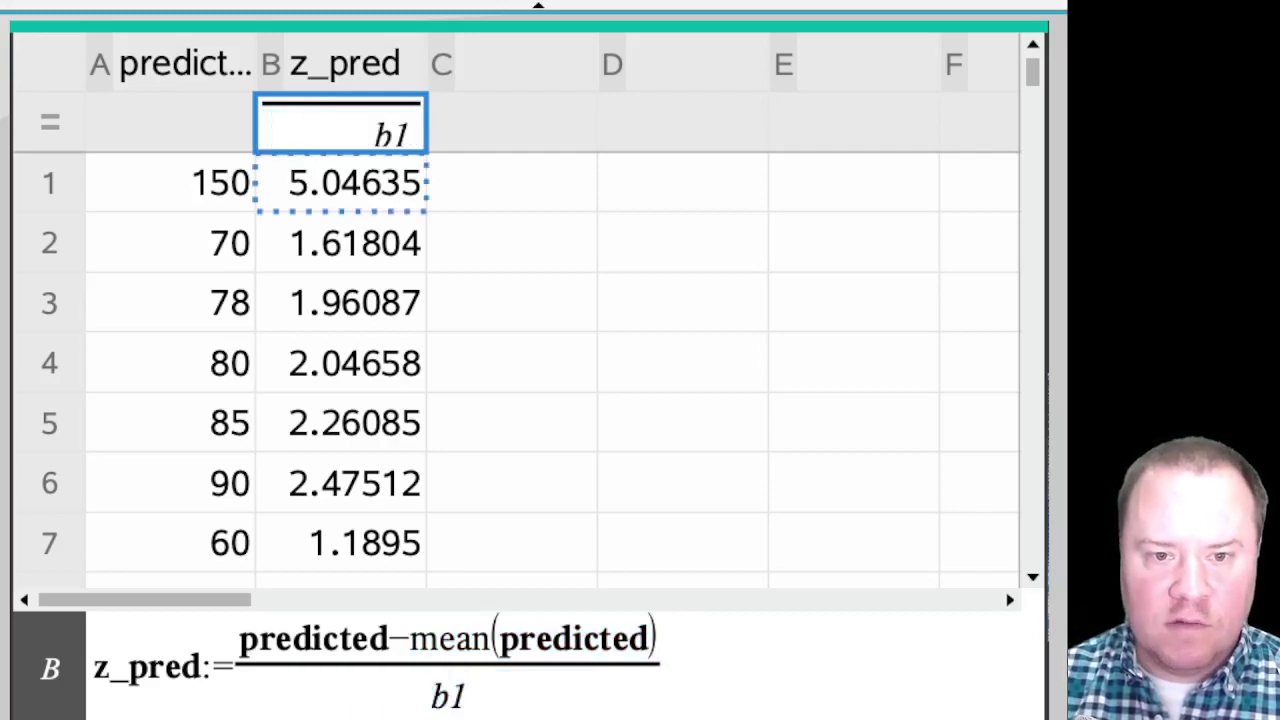
pyautogui.press('BackSpace')
pyautogui.press('BackSpace')
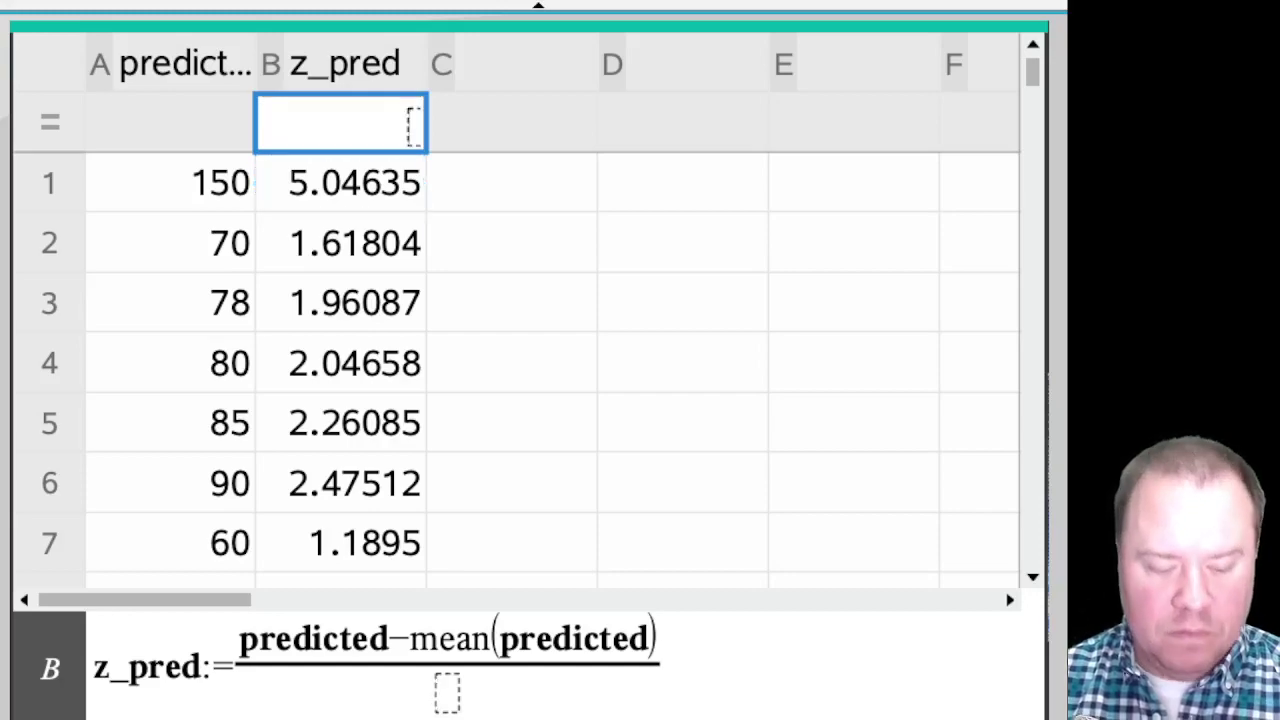
pyautogui.hotkey('ctrl', 'z')
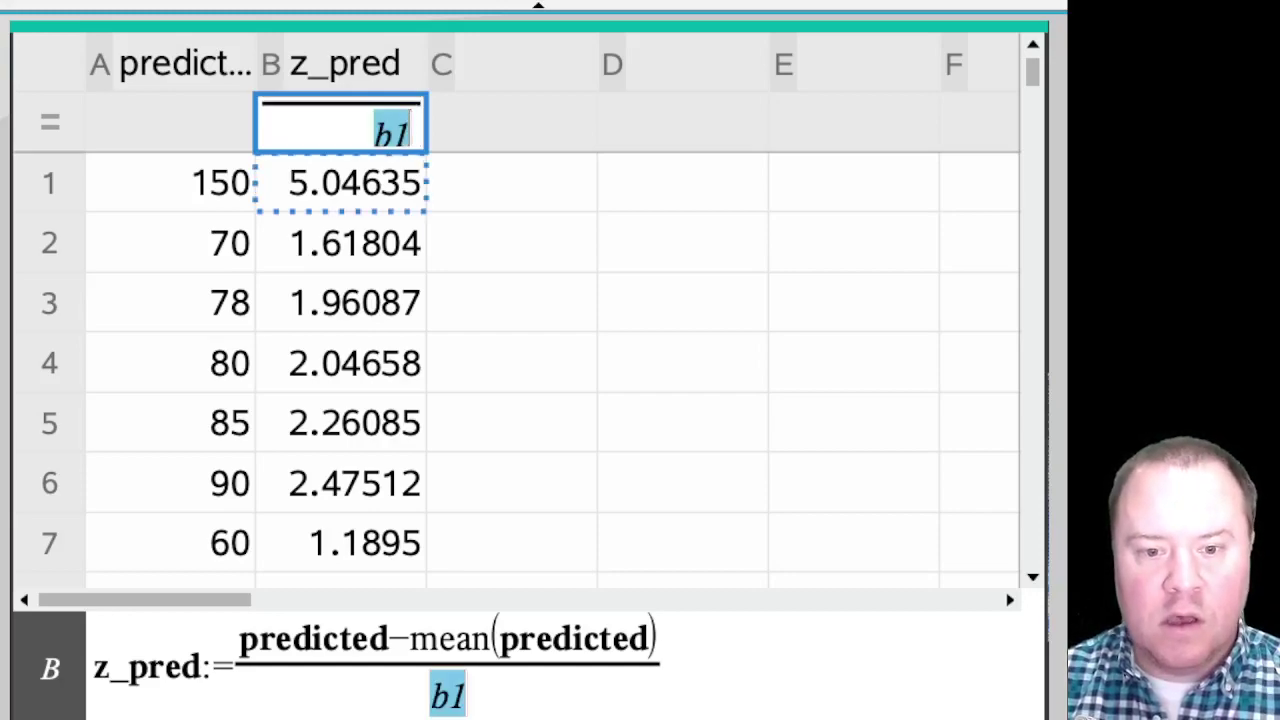
pyautogui.hotkey('ctrl', 'z')
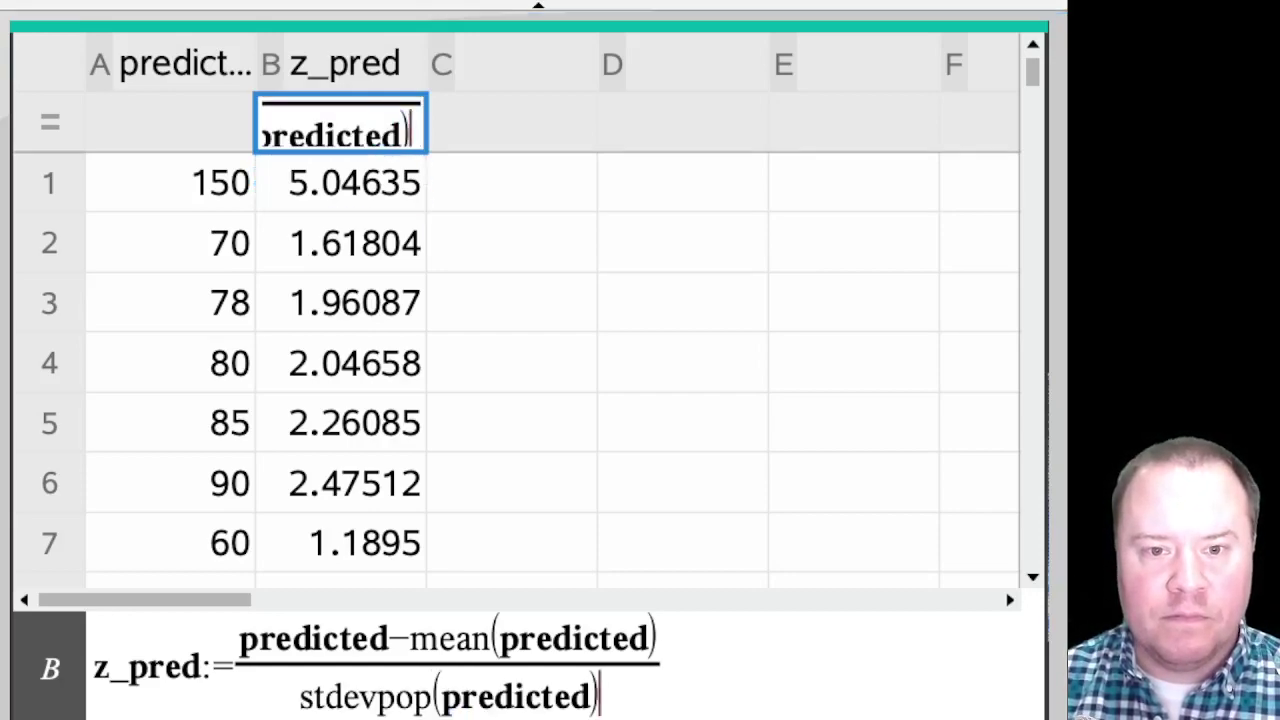
pyautogui.press('Return')
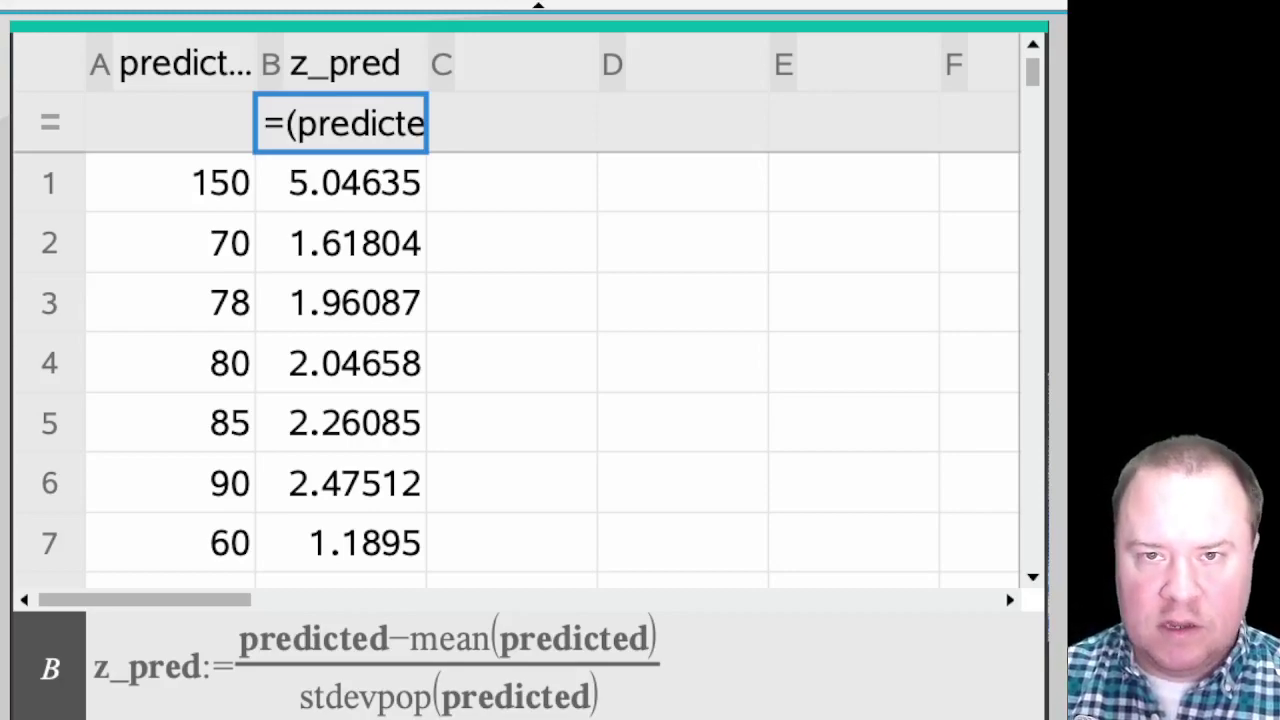
# Go to the paired dot plots and select the predictions 30, 150, 80 and 1 in turn to compare them with their z_pred points.
pyautogui.hotkey('ctrl', 'Right')
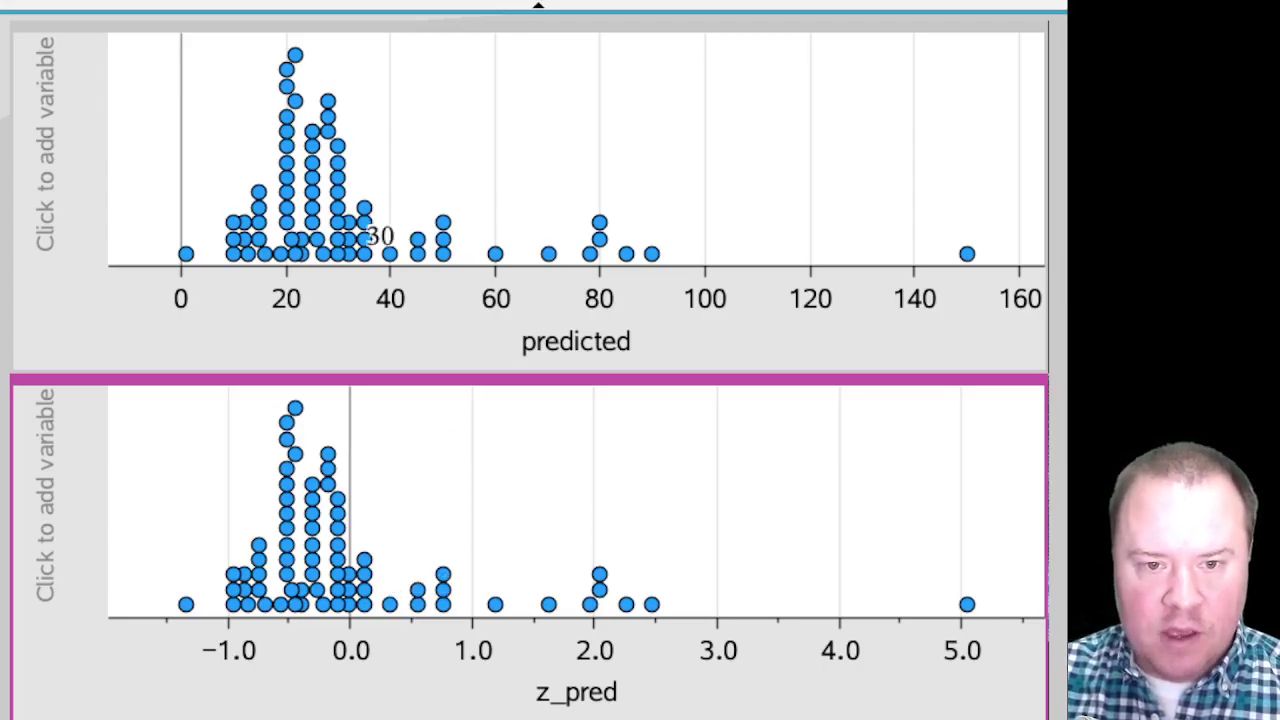
pyautogui.click(338, 207)
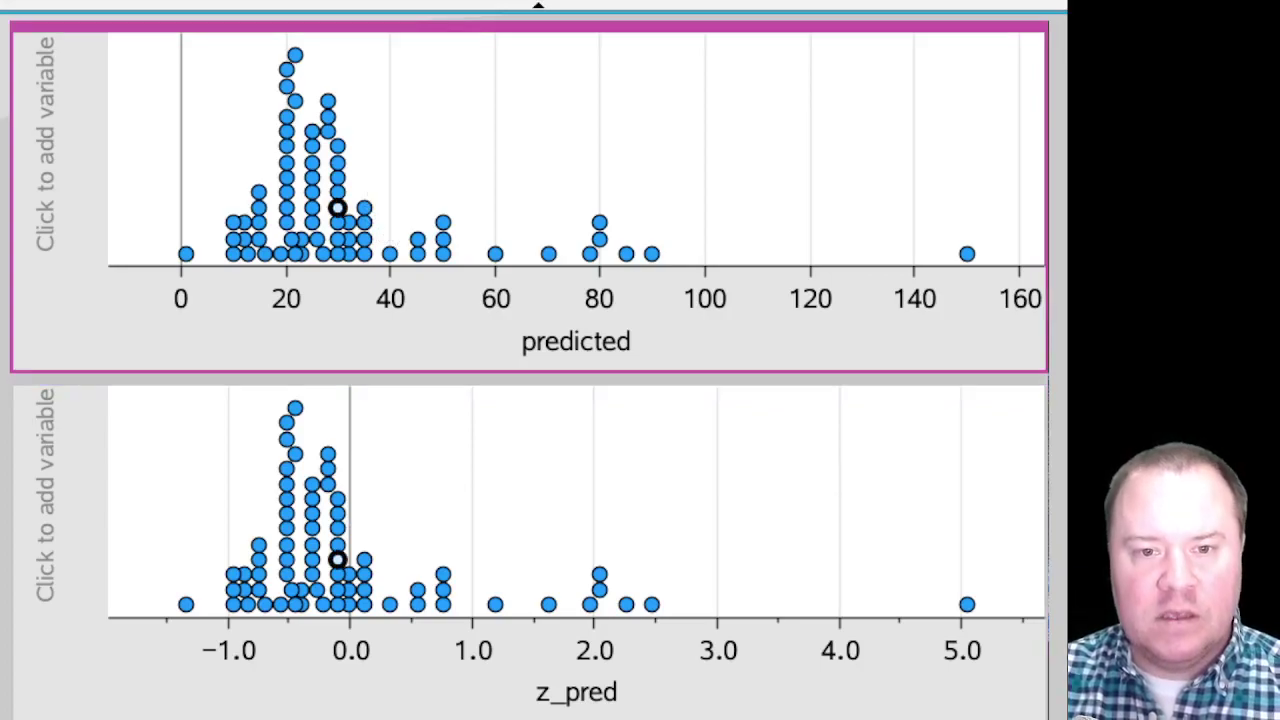
pyautogui.press('Escape')
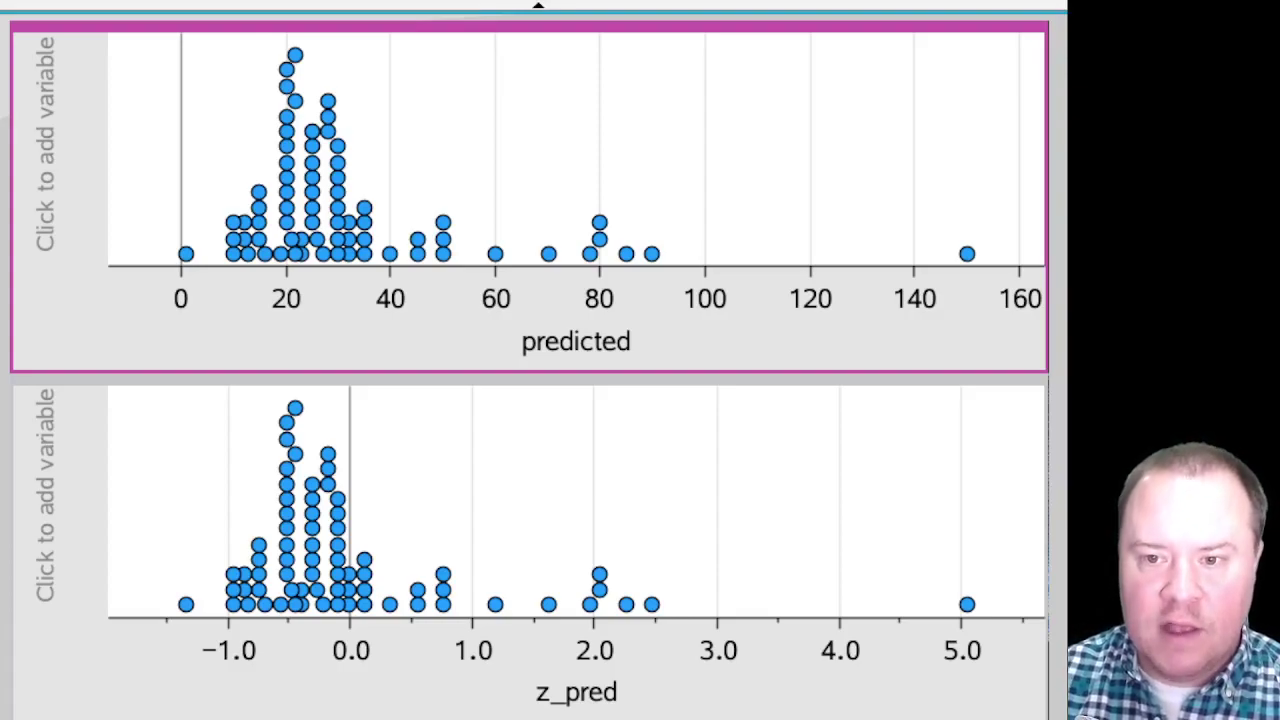
pyautogui.click(967, 254)
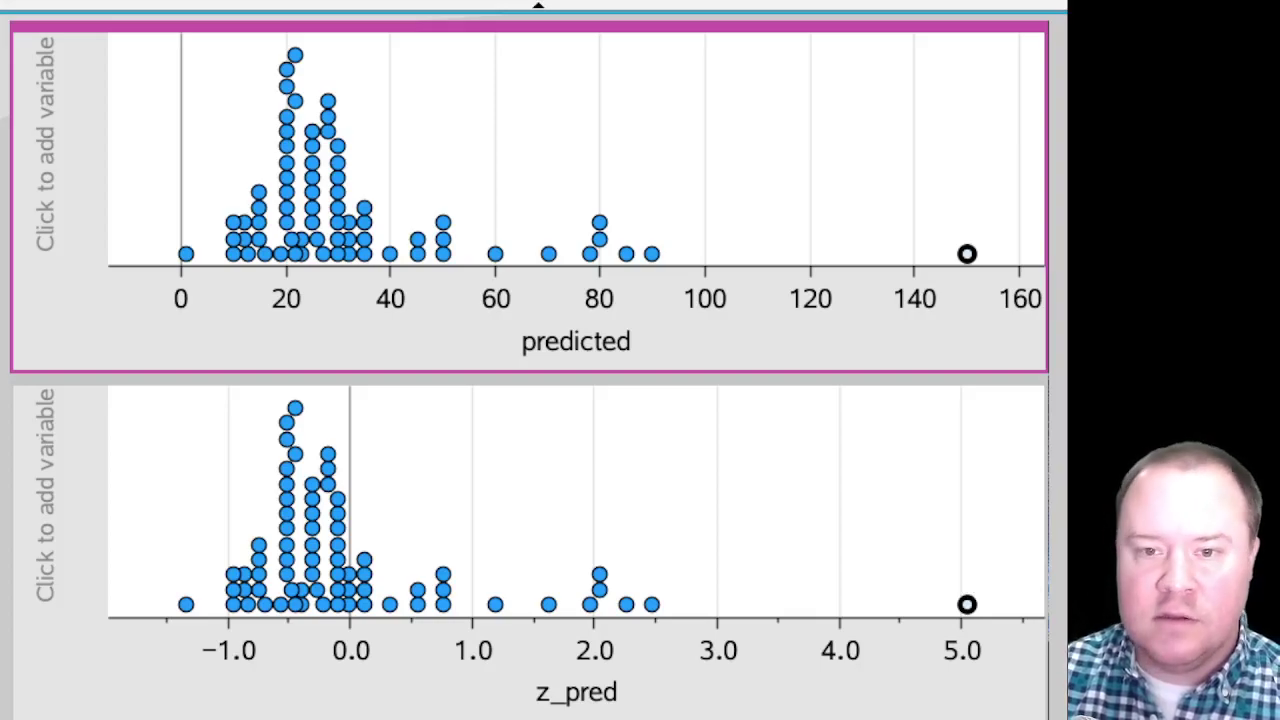
pyautogui.press('Escape')
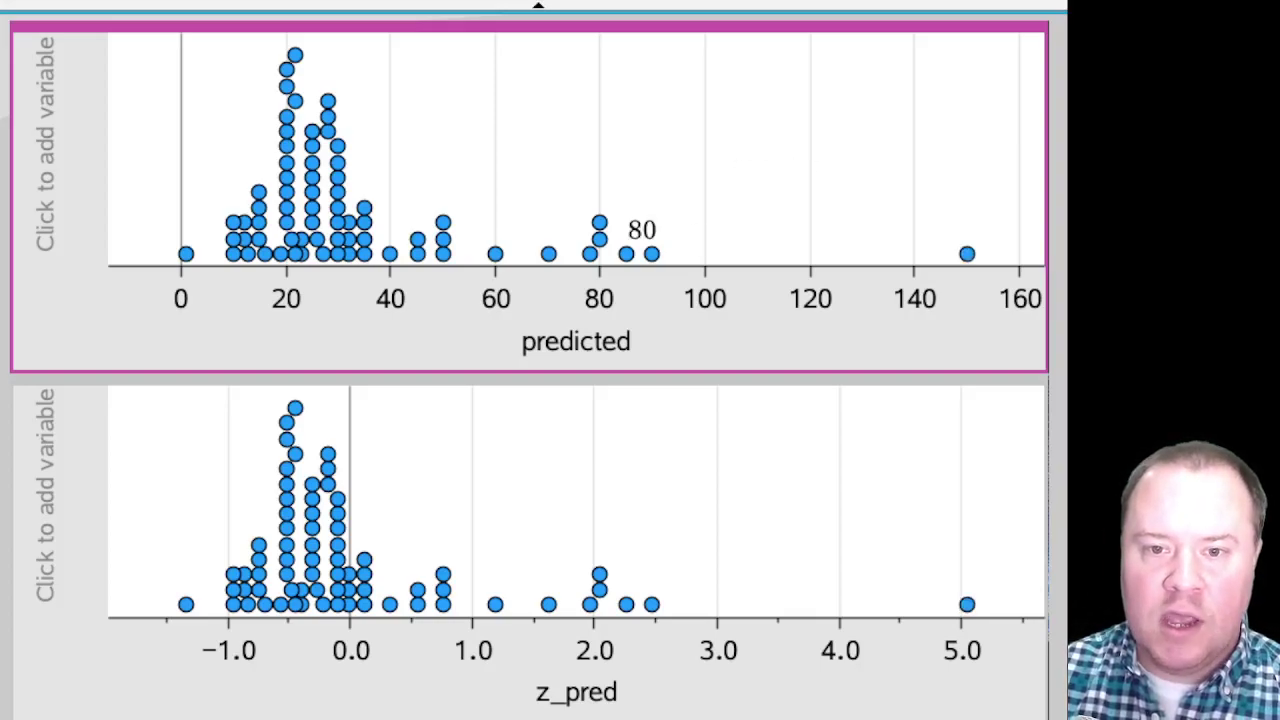
pyautogui.click(598, 238)
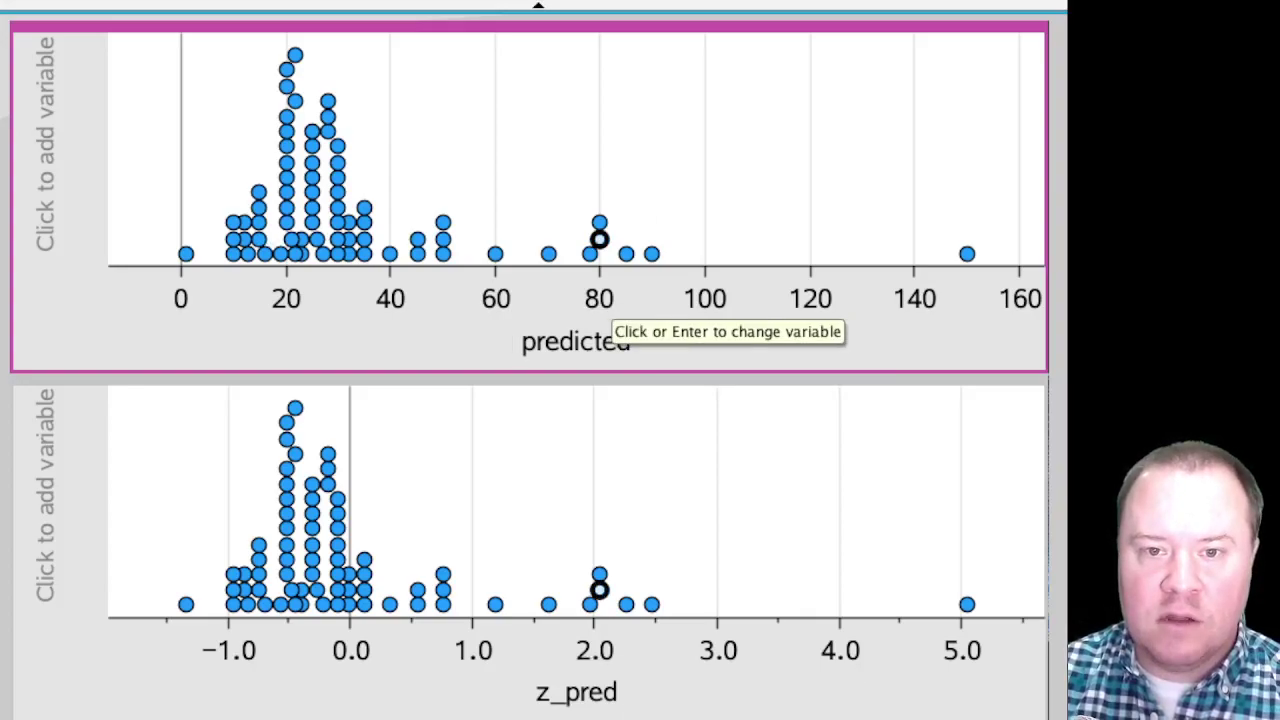
pyautogui.press('Home')
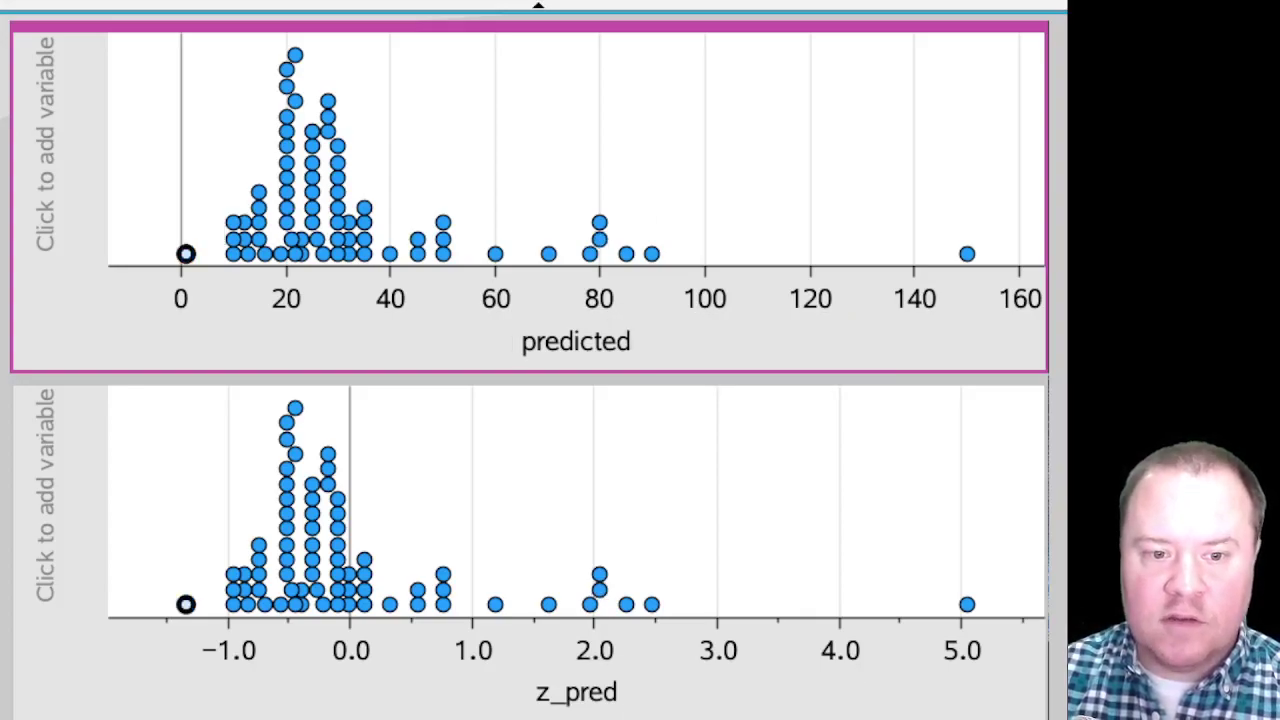
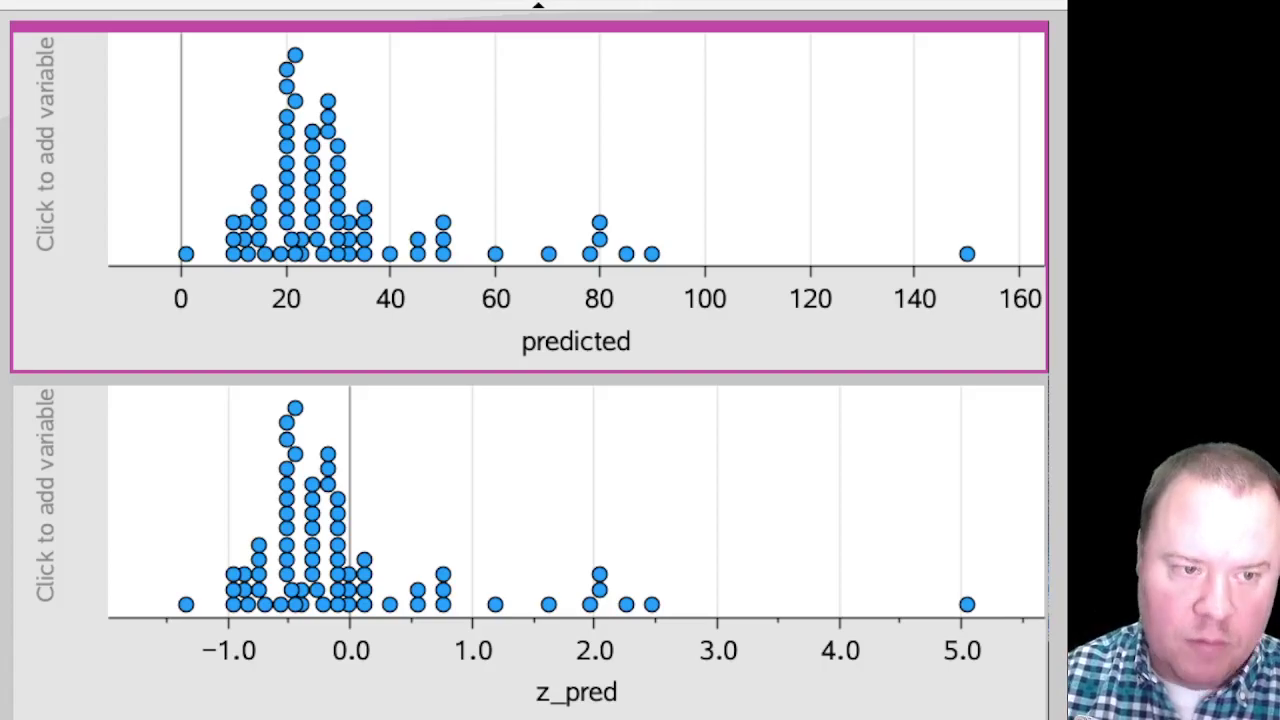
# Go to the actual spreadsheet and enter actual−mean(actual) as the numerator of a fraction in the z_actual column formula.
pyautogui.hotkey('ctrl', 'Right')
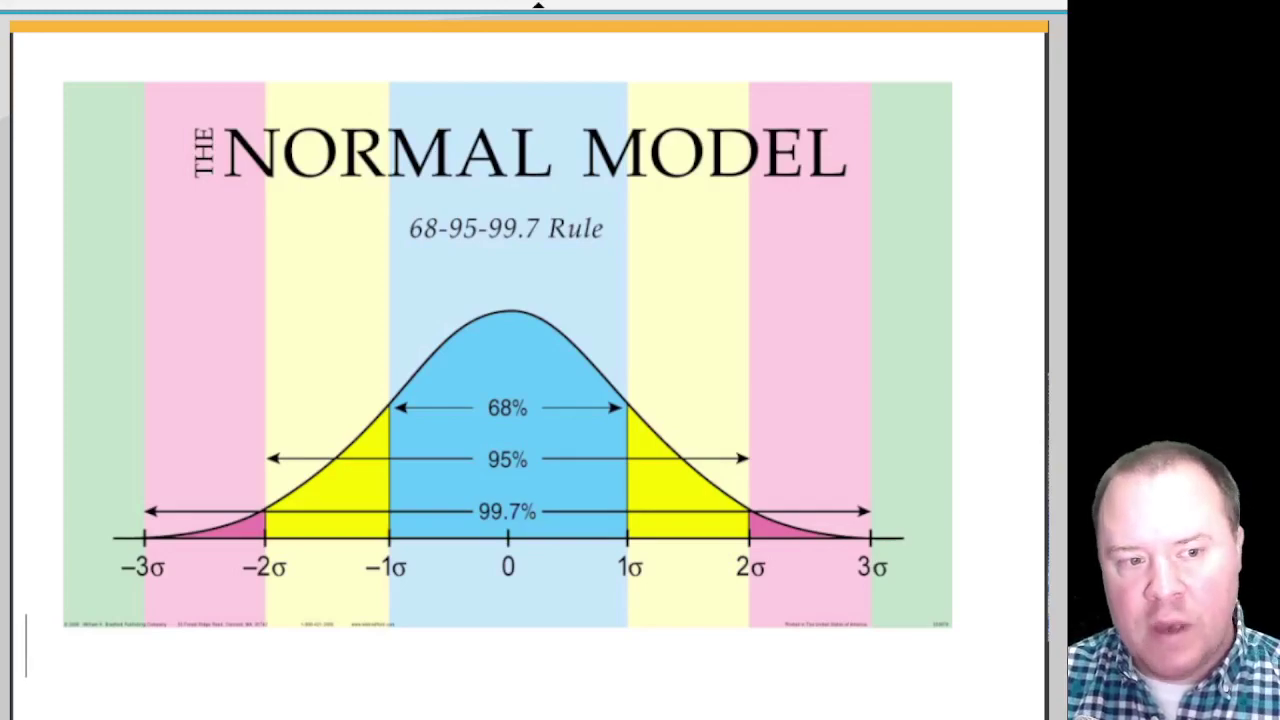
pyautogui.hotkey('ctrl', 'Right')
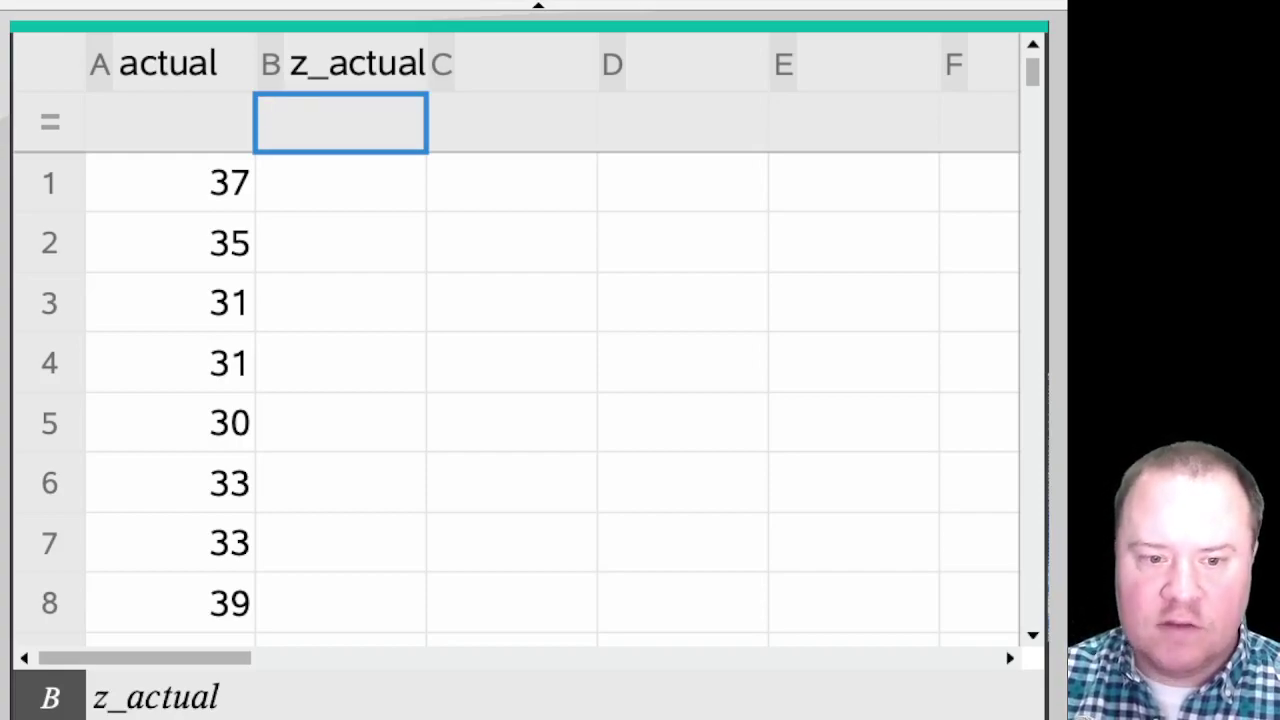
pyautogui.press('Return')
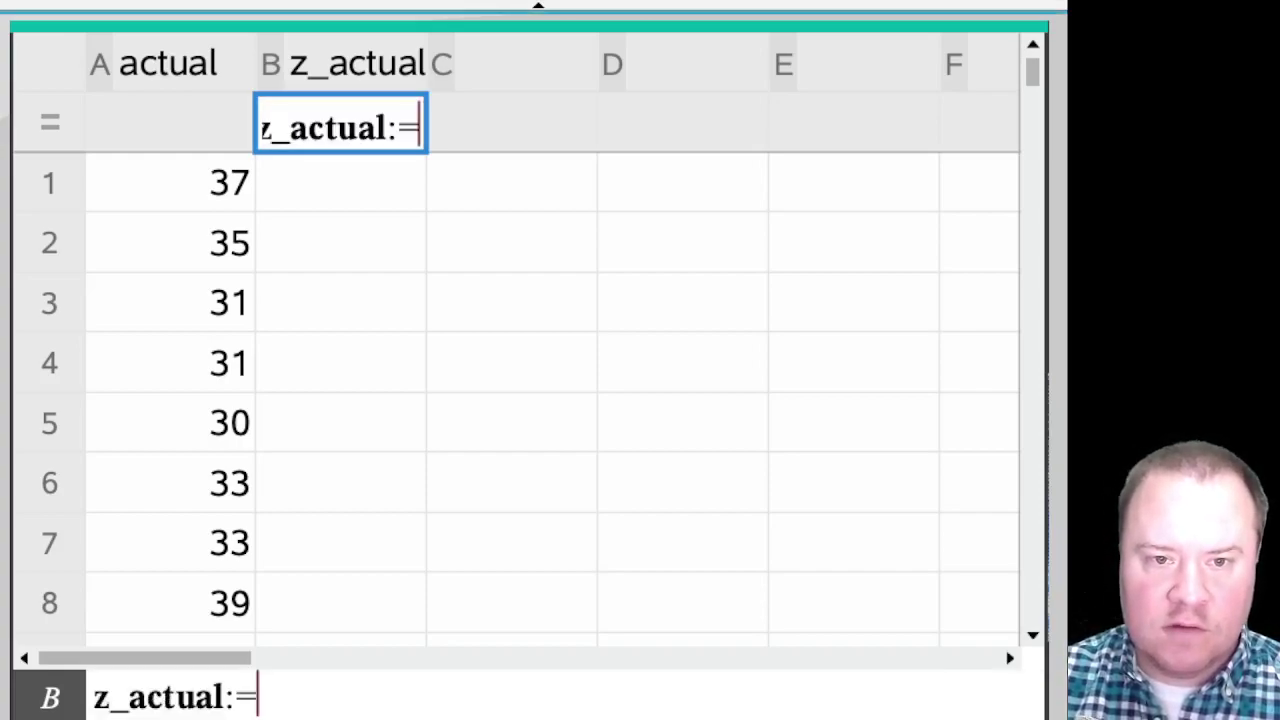
pyautogui.click(338, 128)
pyautogui.click(418, 127)
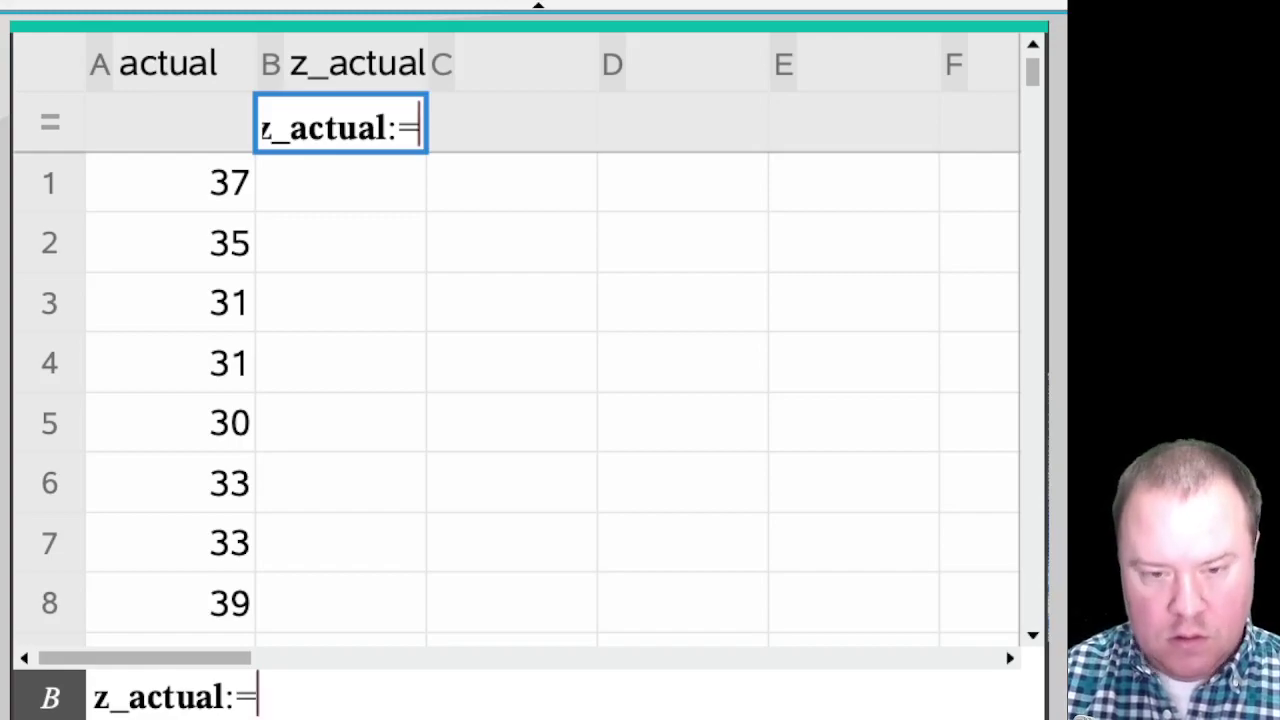
pyautogui.hotkey('ctrl', '/')
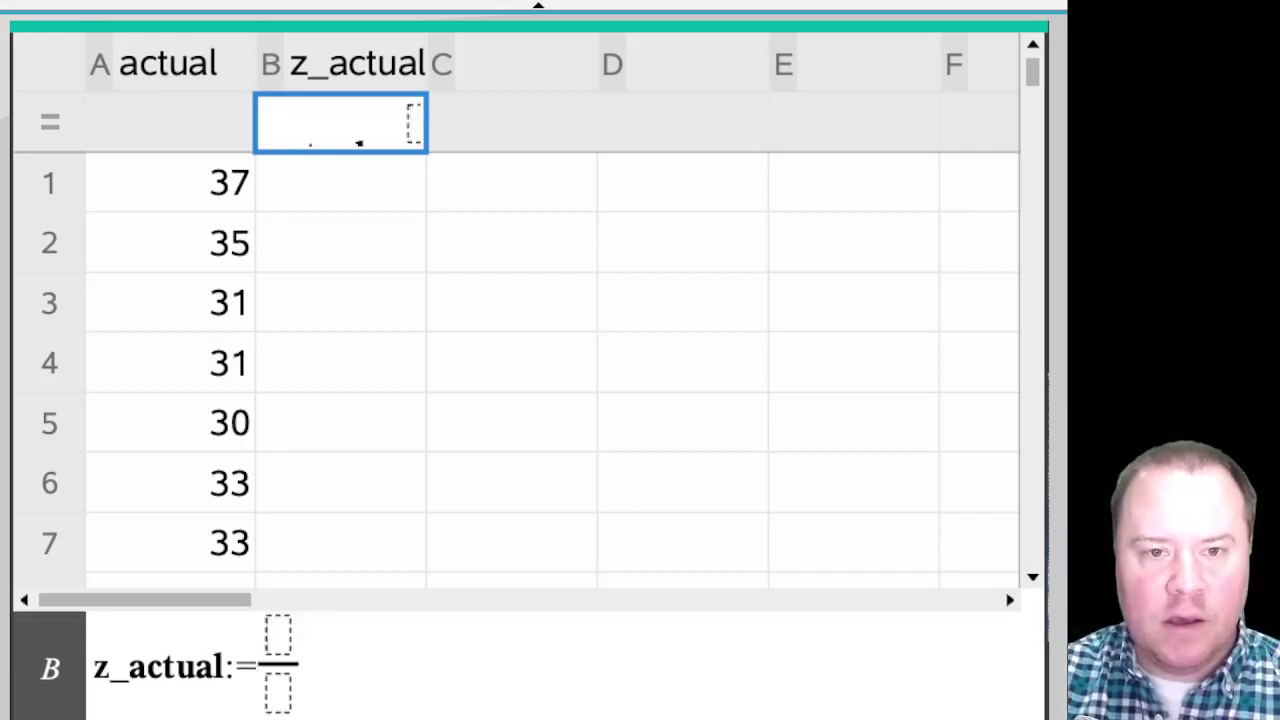
pyautogui.write('actual')
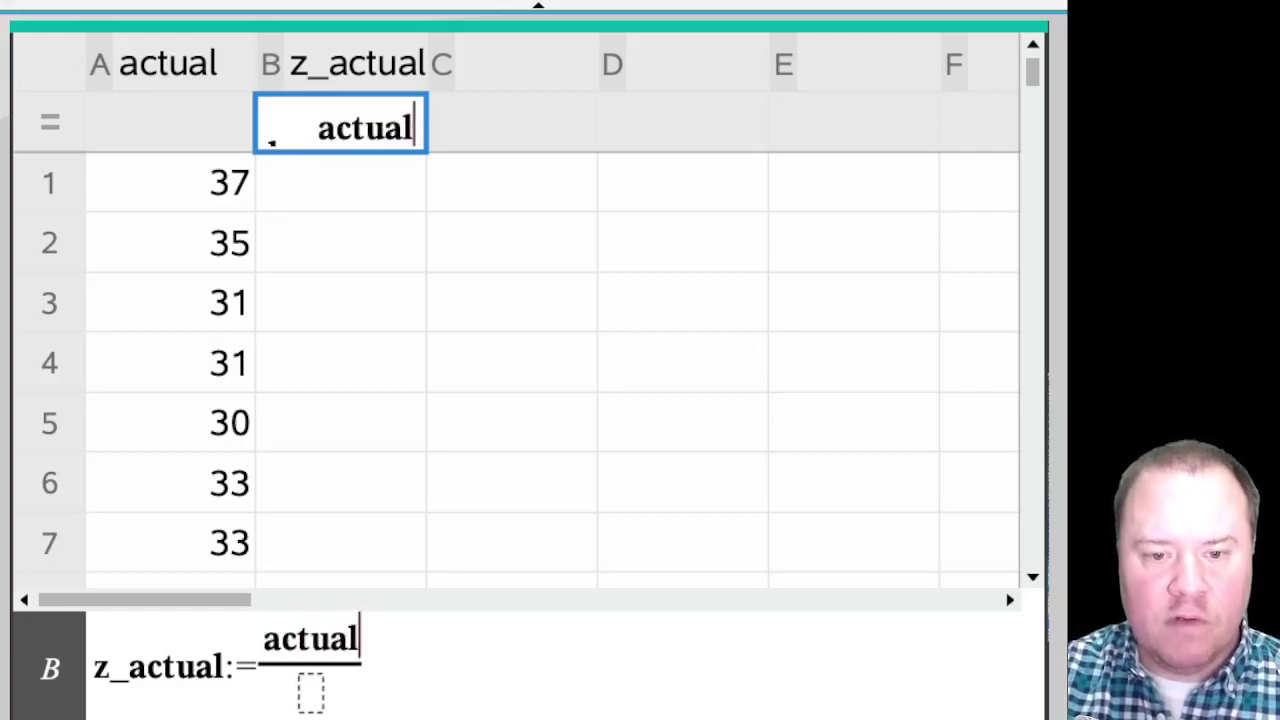
pyautogui.write('-mena')
pyautogui.press('BackSpace')
pyautogui.press('BackSpace')
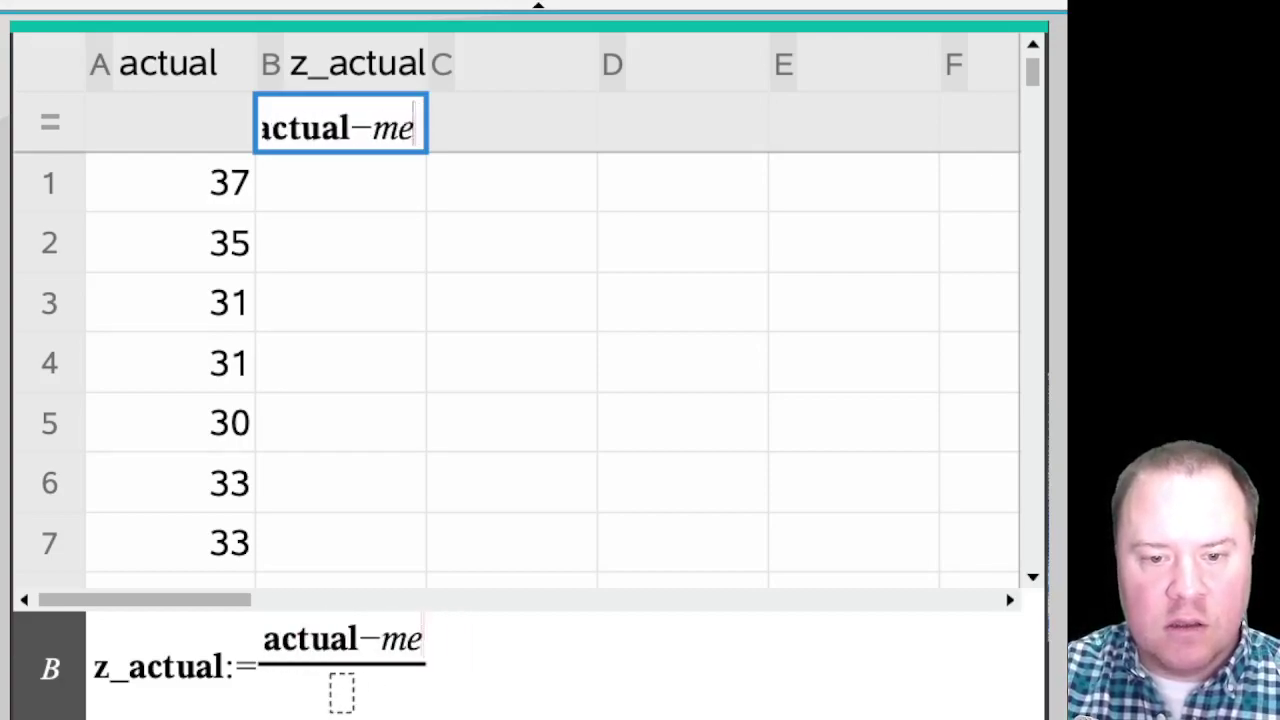
pyautogui.write('an(')
pyautogui.write('actual')
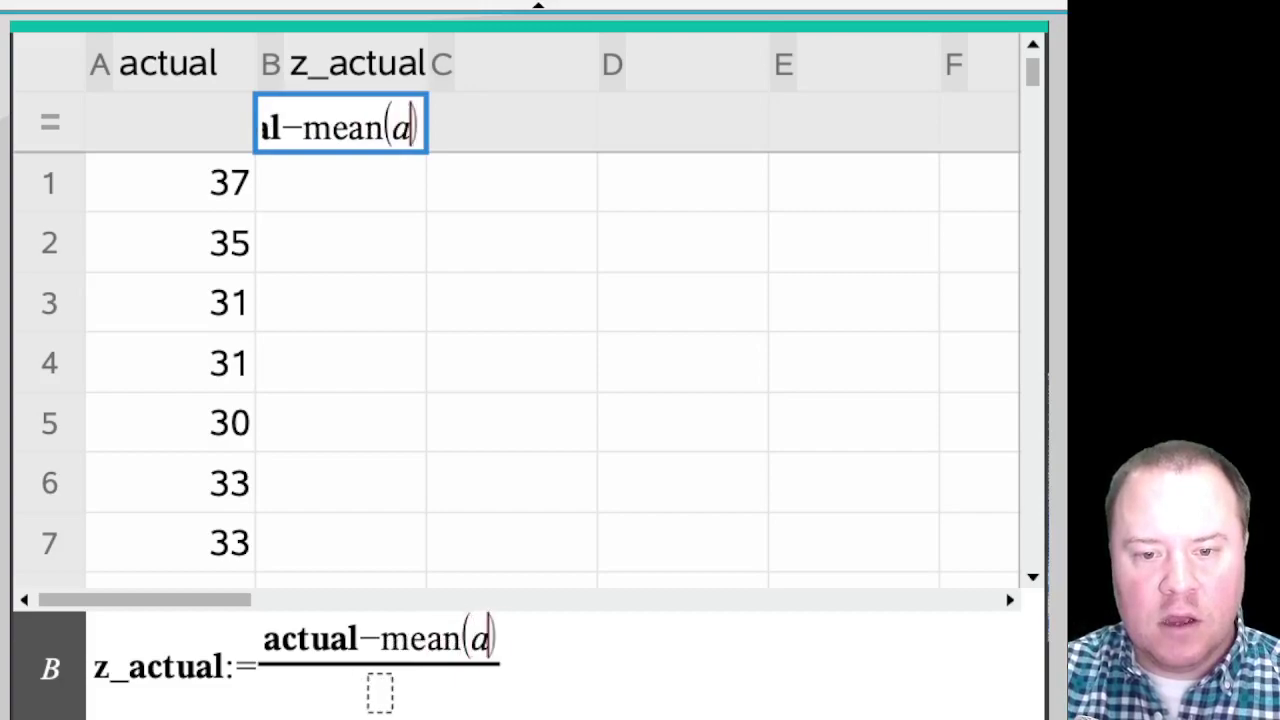
# Complete the z_actual column formula with stDevPop(actual) as the denominator.
pyautogui.press('Down')
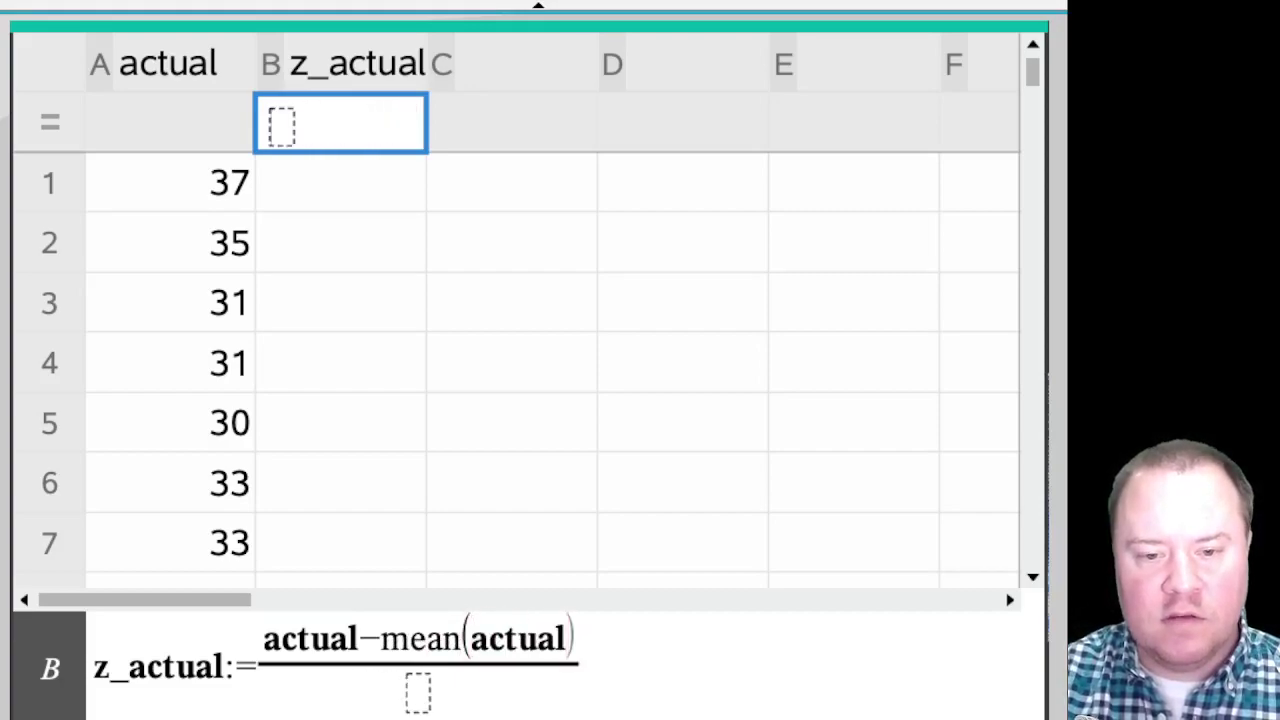
pyautogui.write('stS')
pyautogui.press('BackSpace')
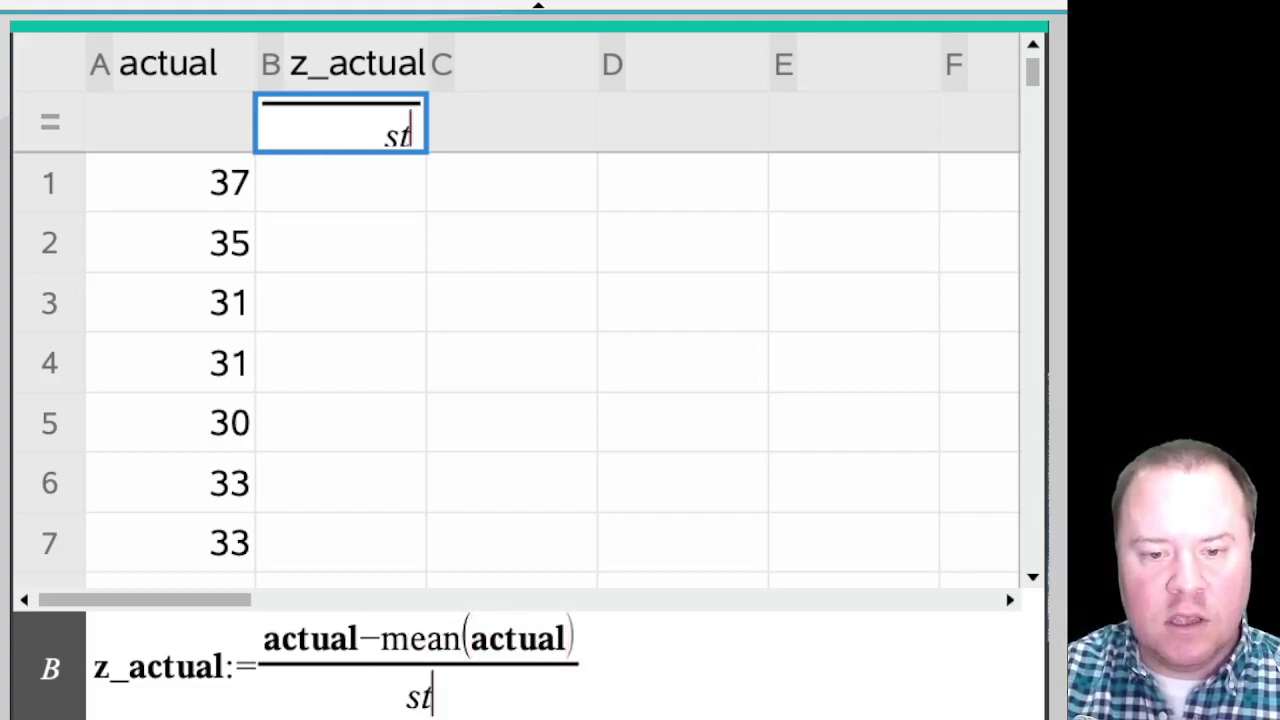
pyautogui.write('DevPop(actual')
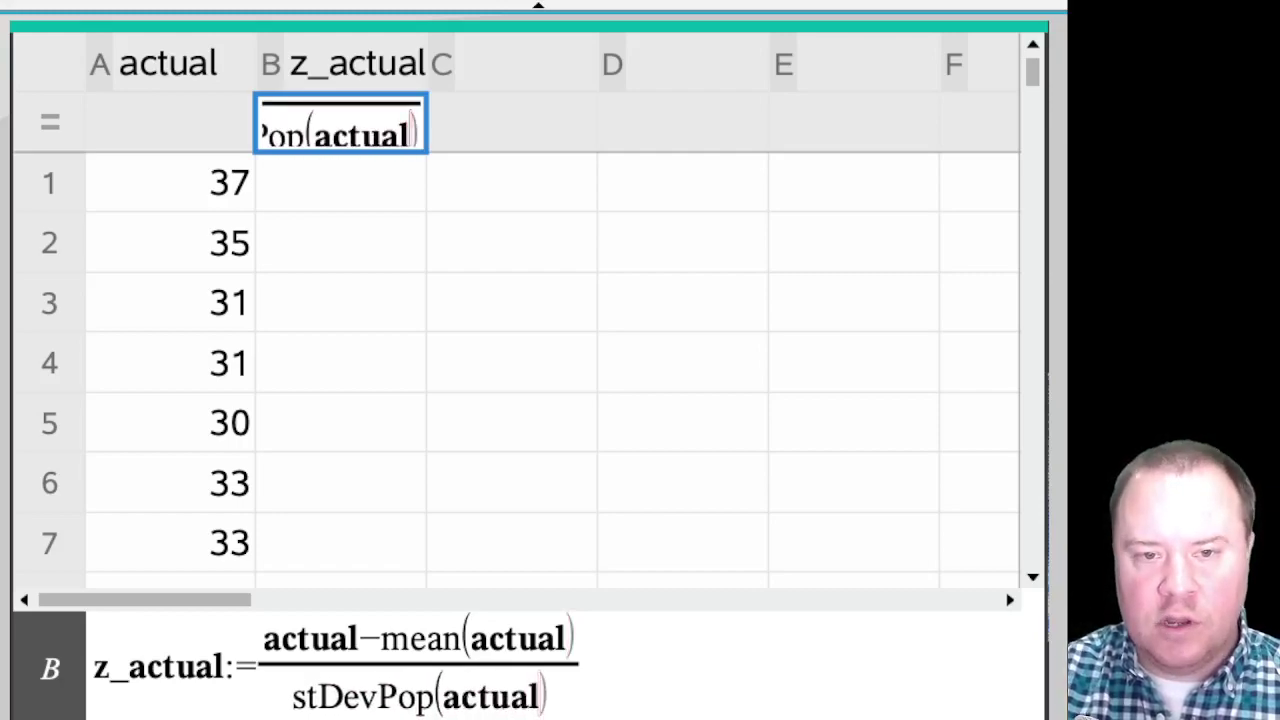
pyautogui.press('Return')
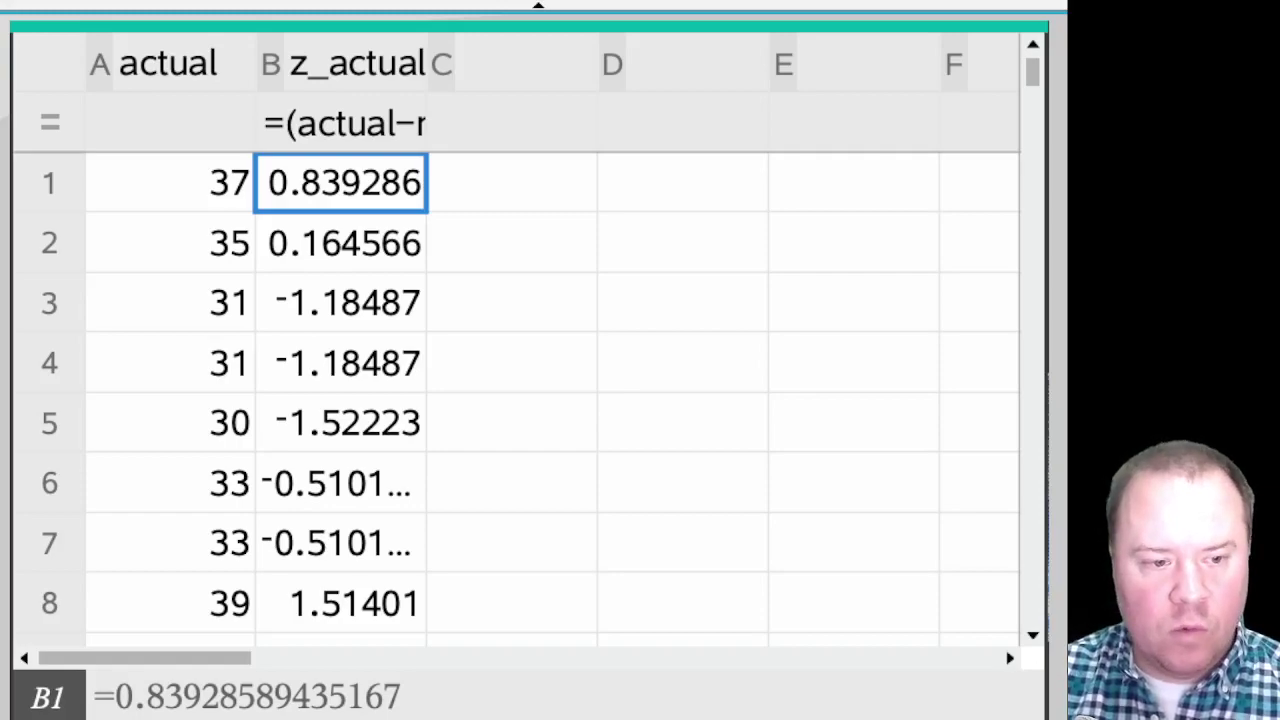
# Plot actual on the horizontal axis of the empty plot above stDevPop(actual) and display it as a histogram.
pyautogui.hotkey('ctrl', 'pagedown')
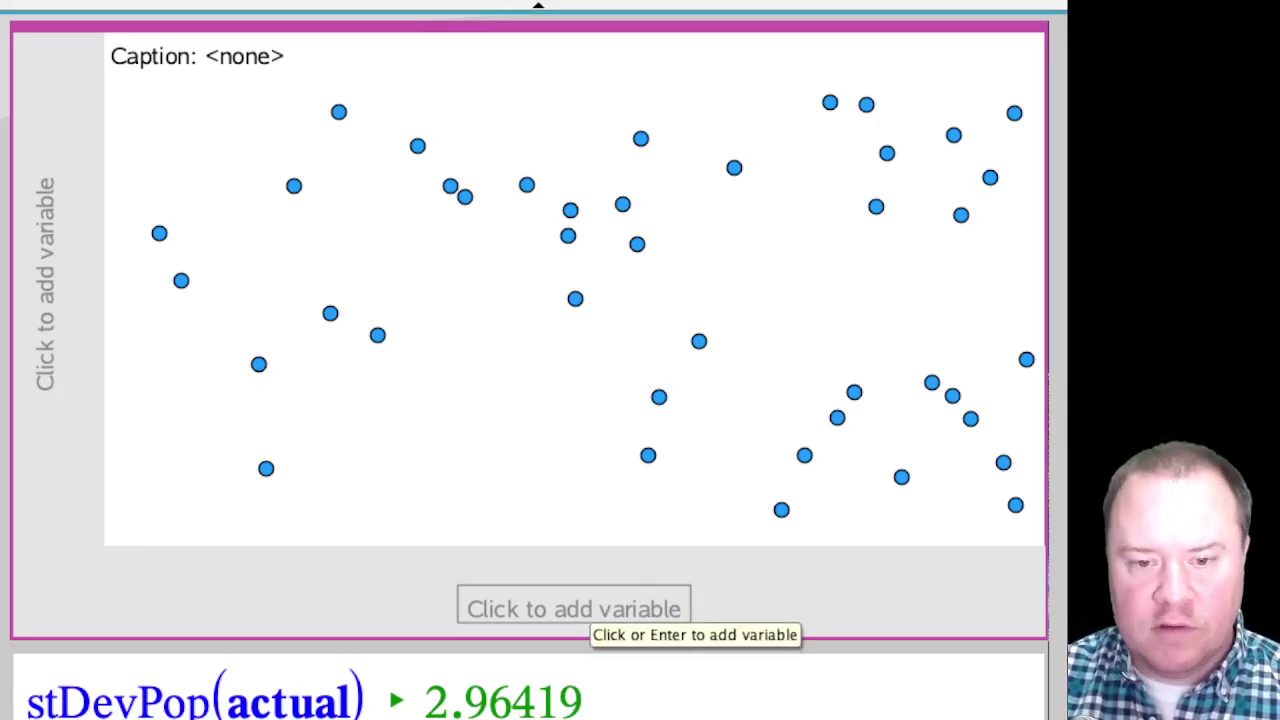
pyautogui.click(574, 609)
pyautogui.press('Return')
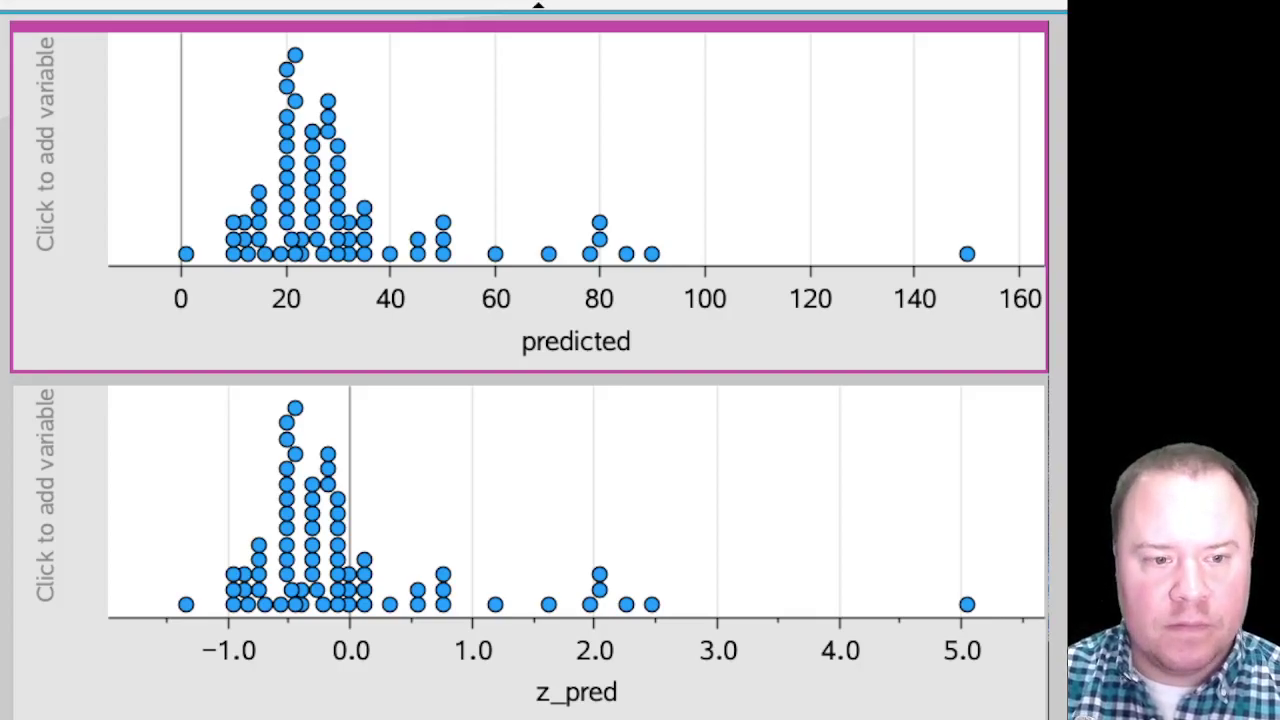
pyautogui.hotkey('ctrl', 'Right')
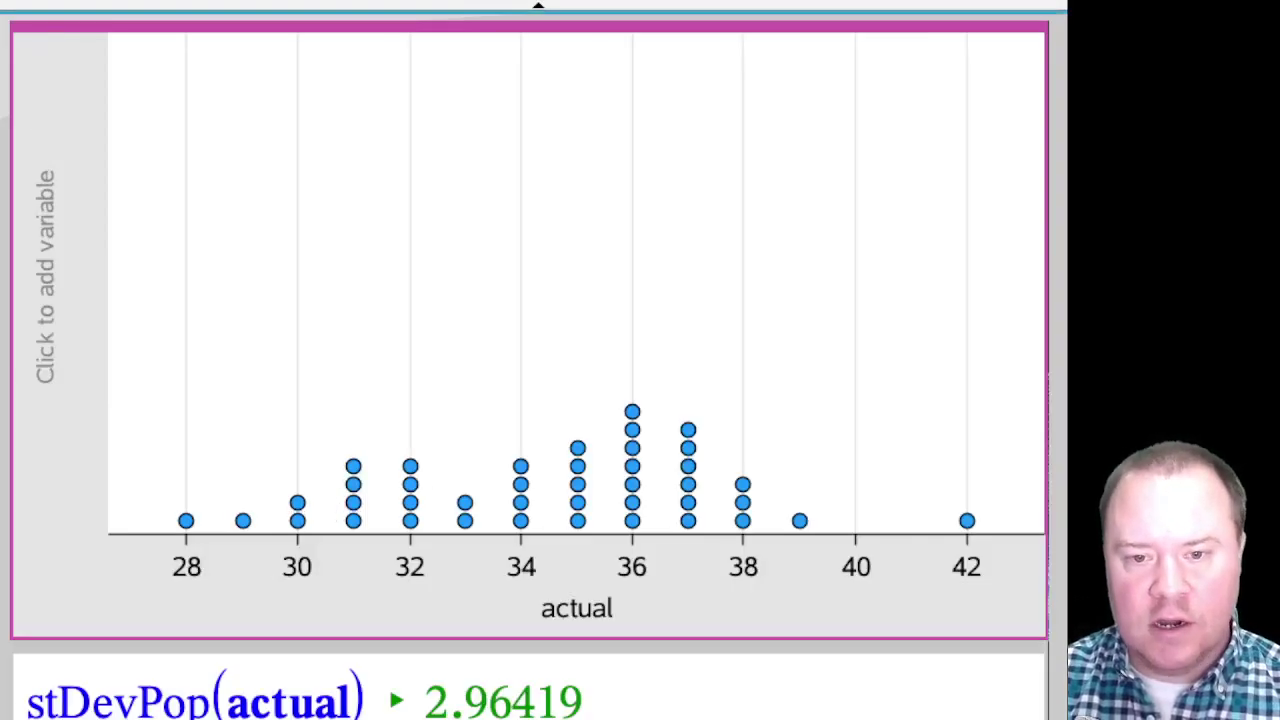
pyautogui.hotkey('shift', 'F10')
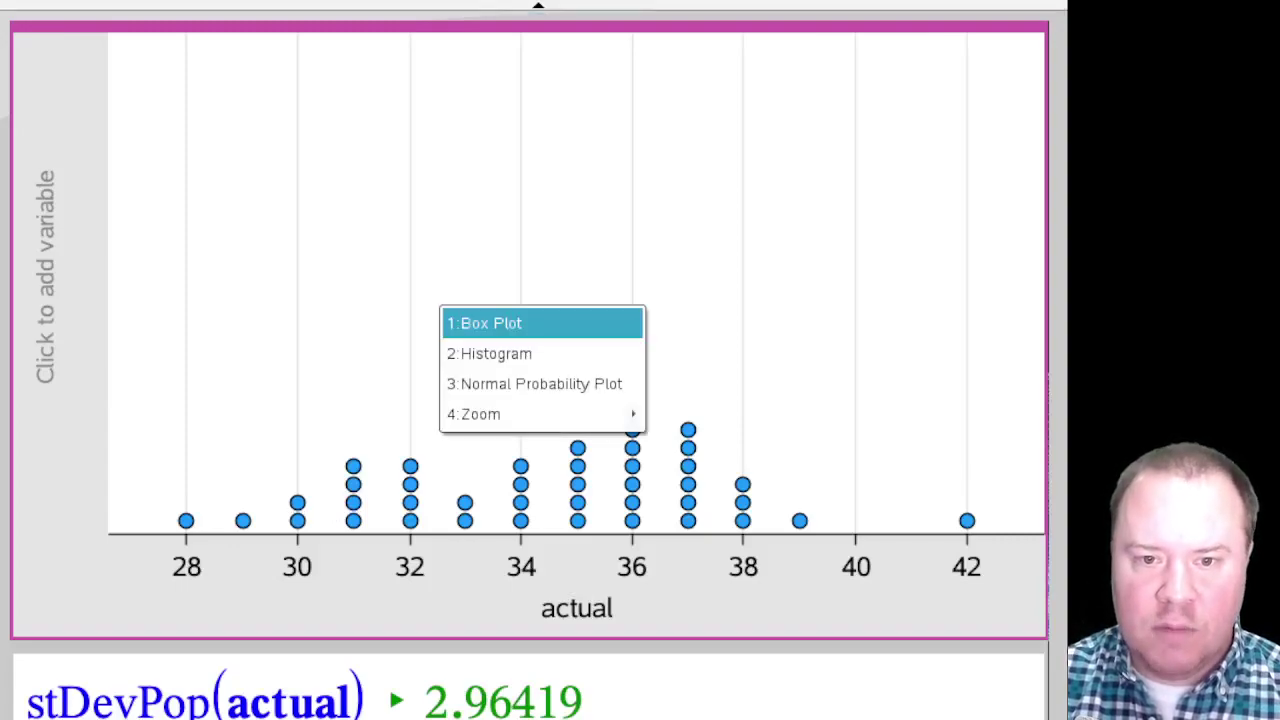
pyautogui.press('2')
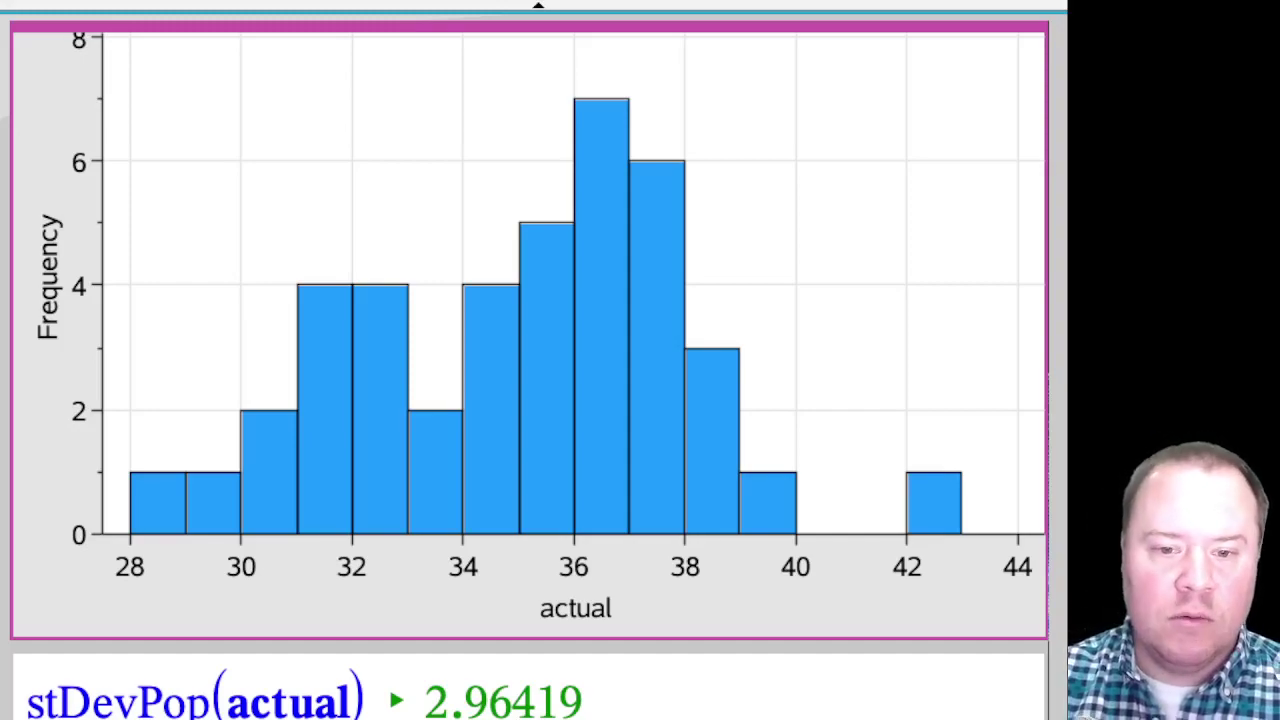
# Change the histogram's horizontal variable to z_actual and widen its bins so that neighbouring bars meet without narrow gaps.
pyautogui.click(600, 608)
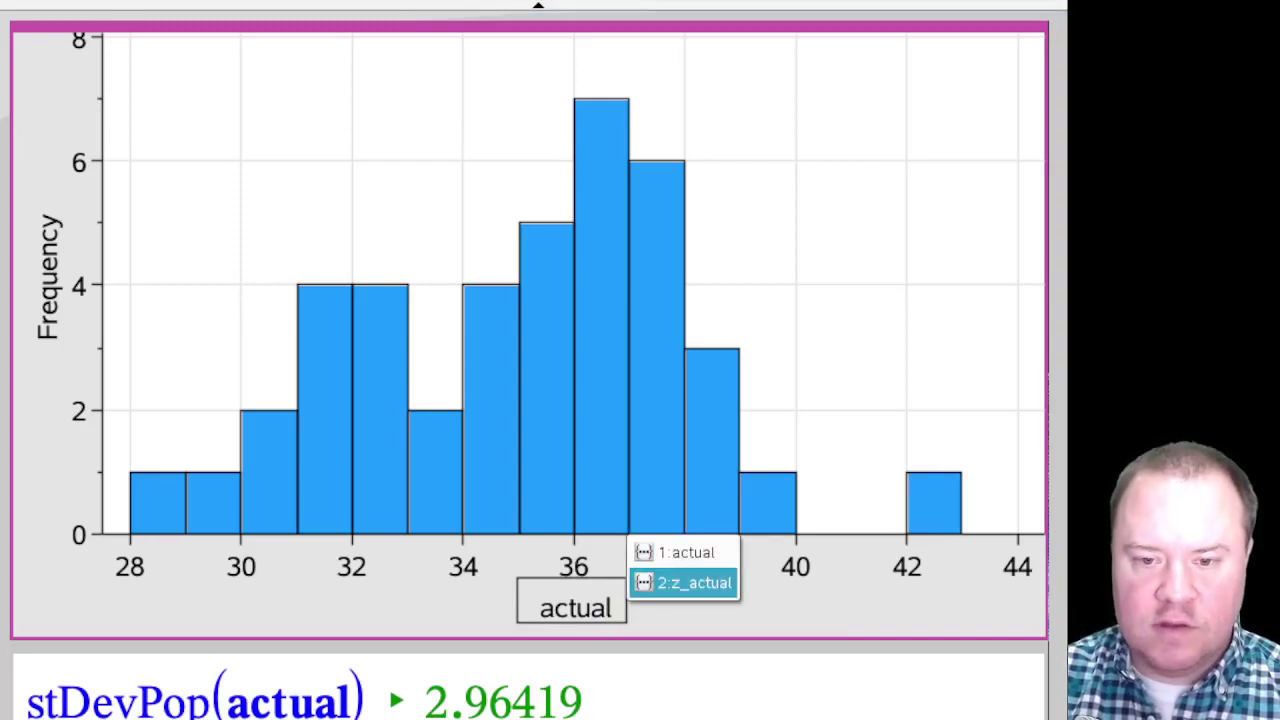
pyautogui.click(684, 582)
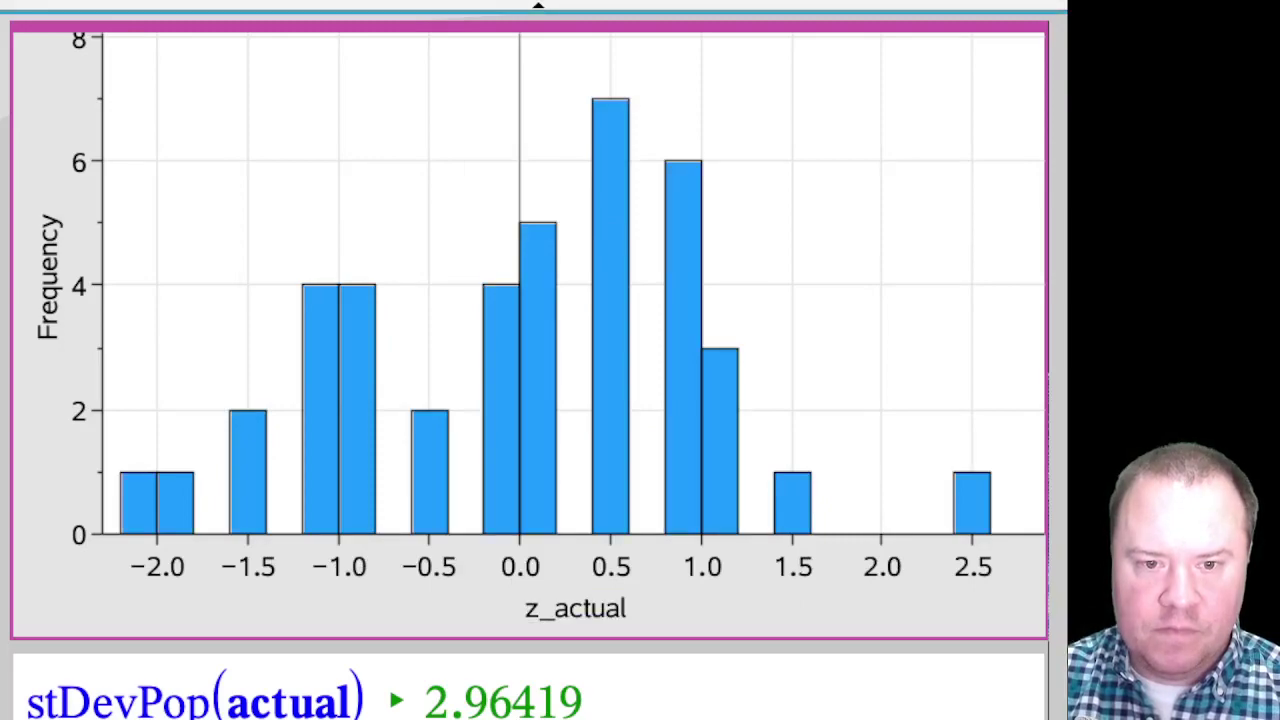
pyautogui.moveTo(374, 270); pyautogui.dragTo(397, 270)
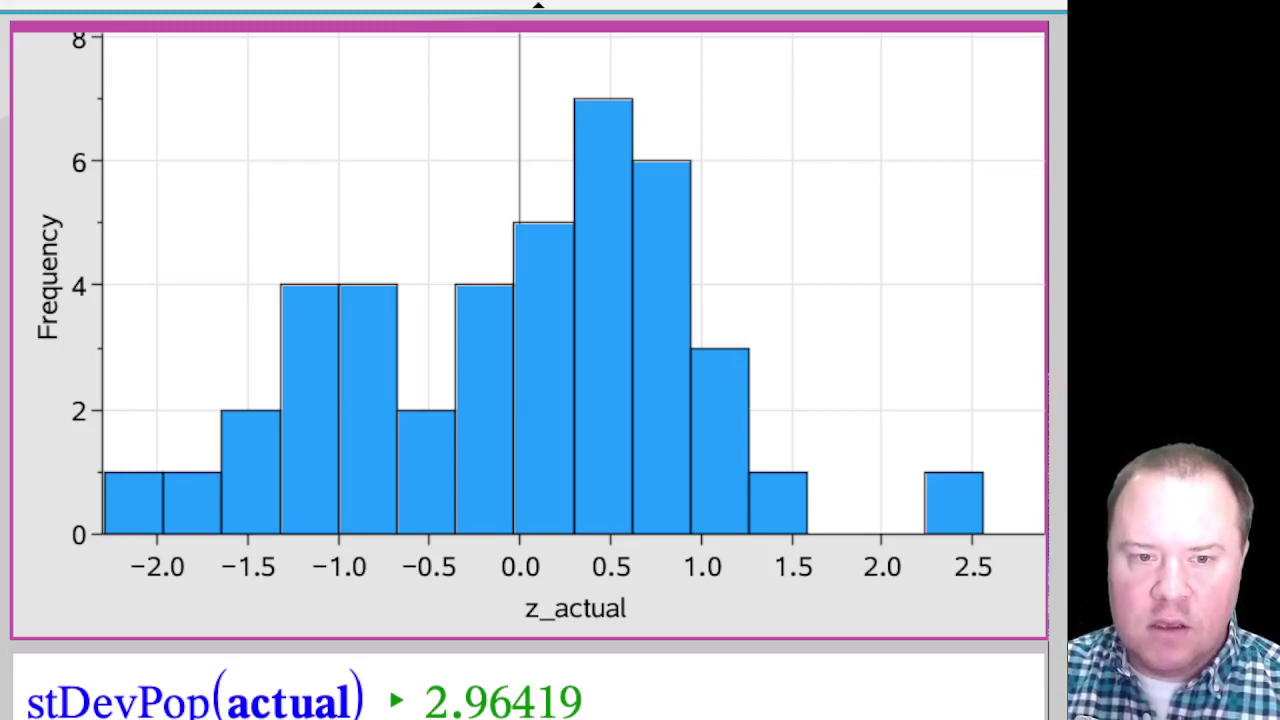
# Overlay the normal PDF curve on the z_actual histogram.
pyautogui.rightClick(215, 339)
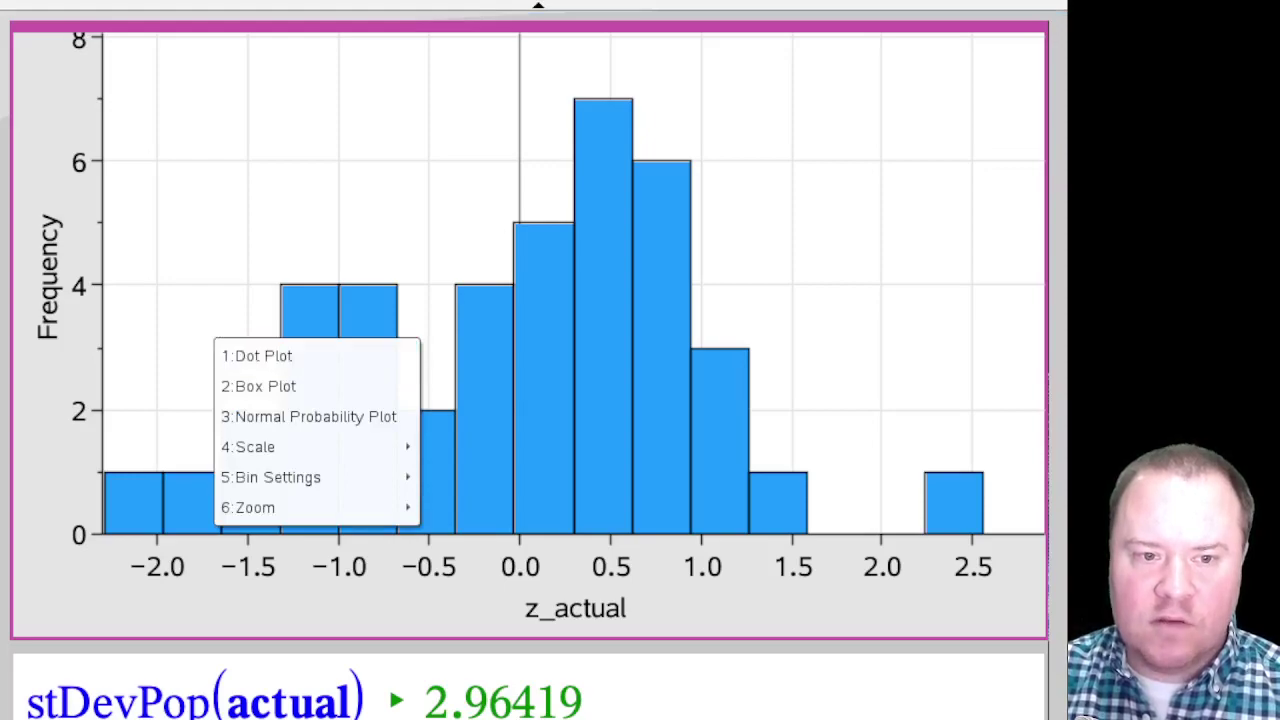
pyautogui.press('Escape')
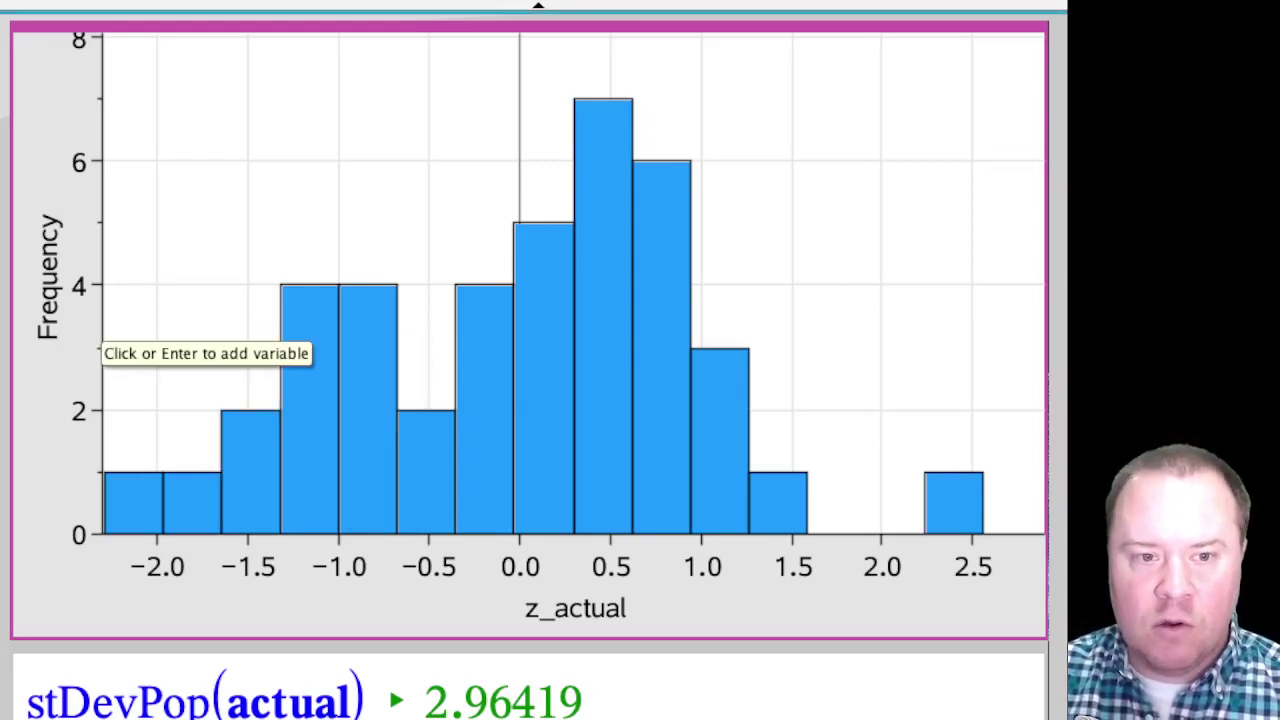
pyautogui.click(2, 2)
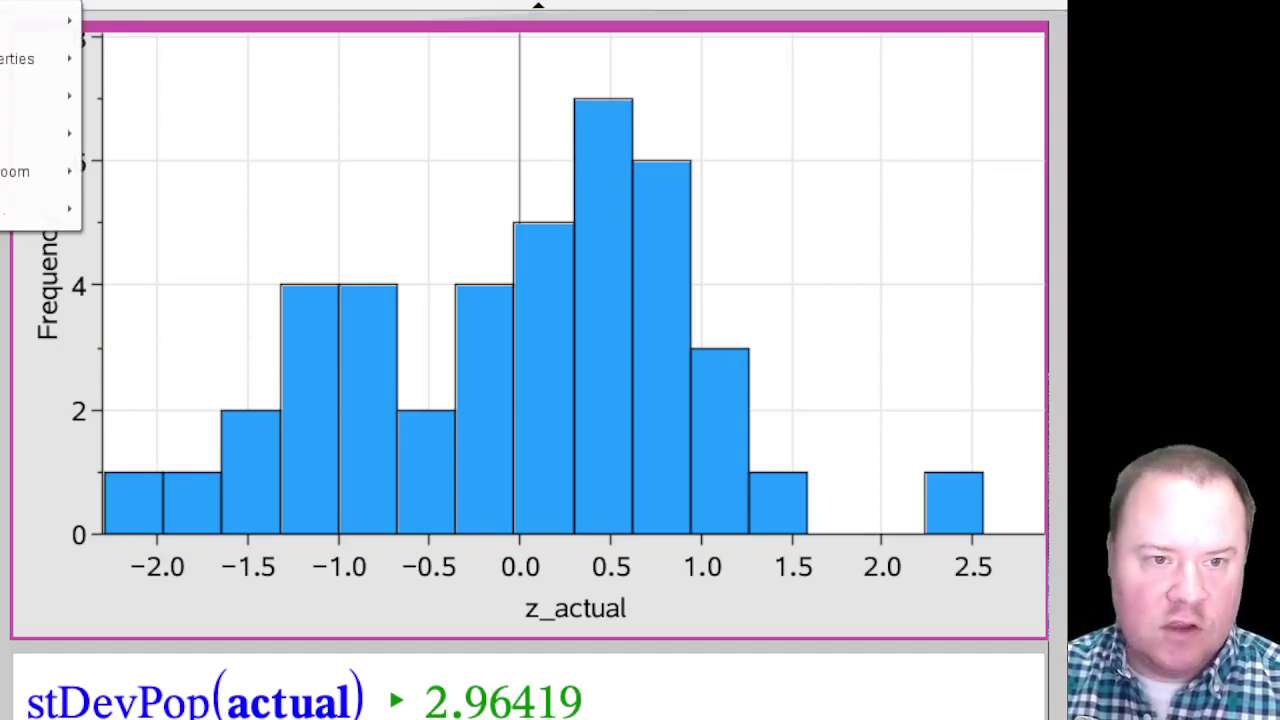
pyautogui.moveTo(20, 96)
pyautogui.moveTo(20, 133)
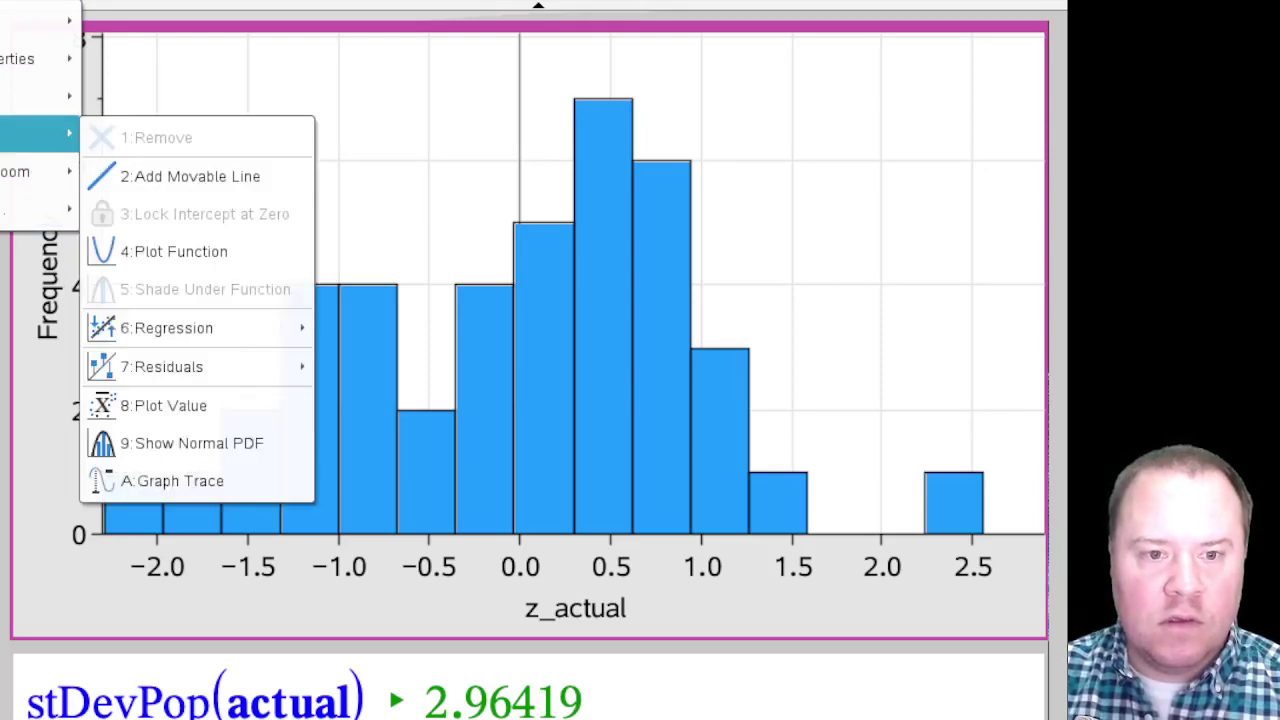
pyautogui.press('Return')
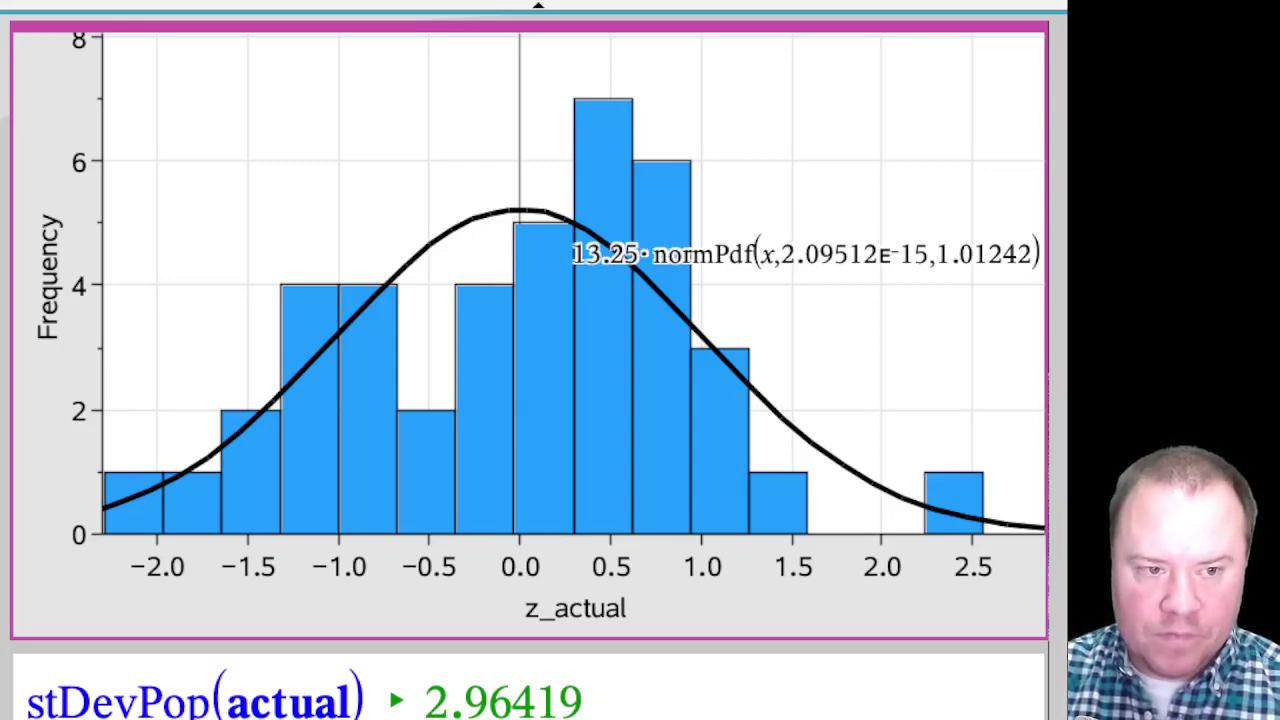
# Compare the z_actual histogram and its normal curve with the 68-95-99.7 Rule on the Normal Model page.
pyautogui.hotkey('ctrl', 'Right')
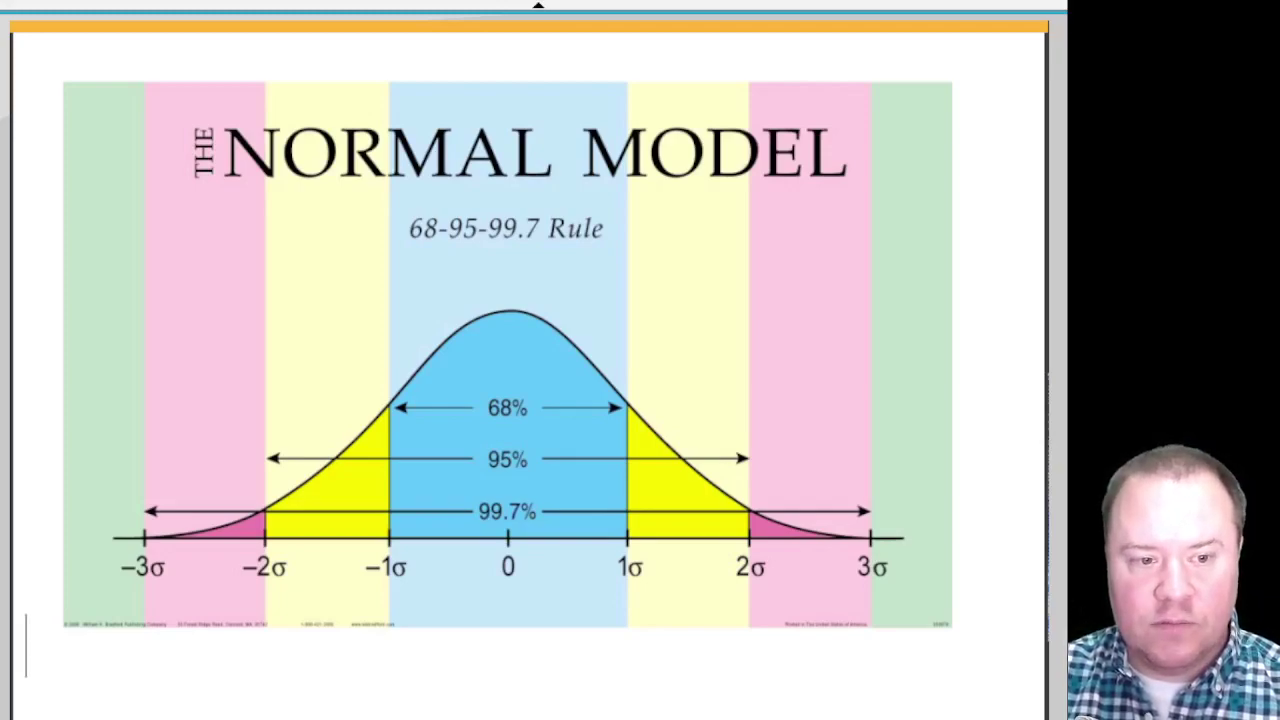
pyautogui.hotkey('ctrl', 'pageup')
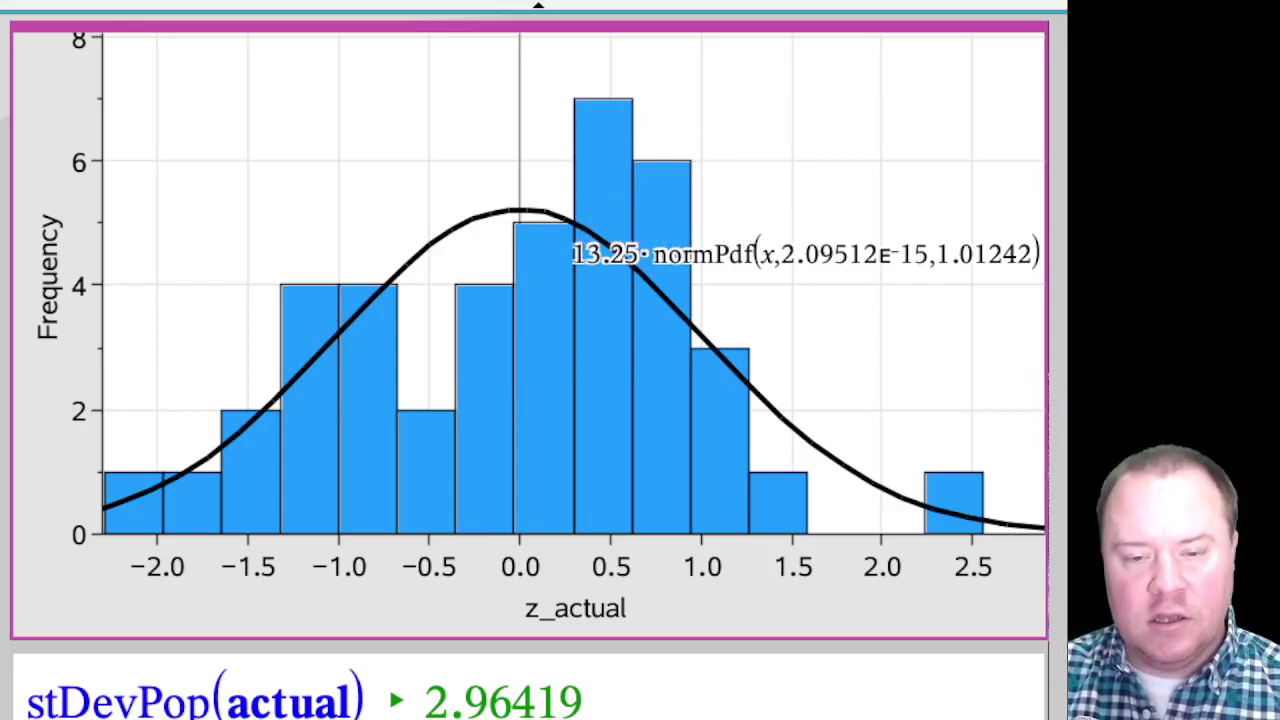
pyautogui.hotkey('ctrl', 'Right')
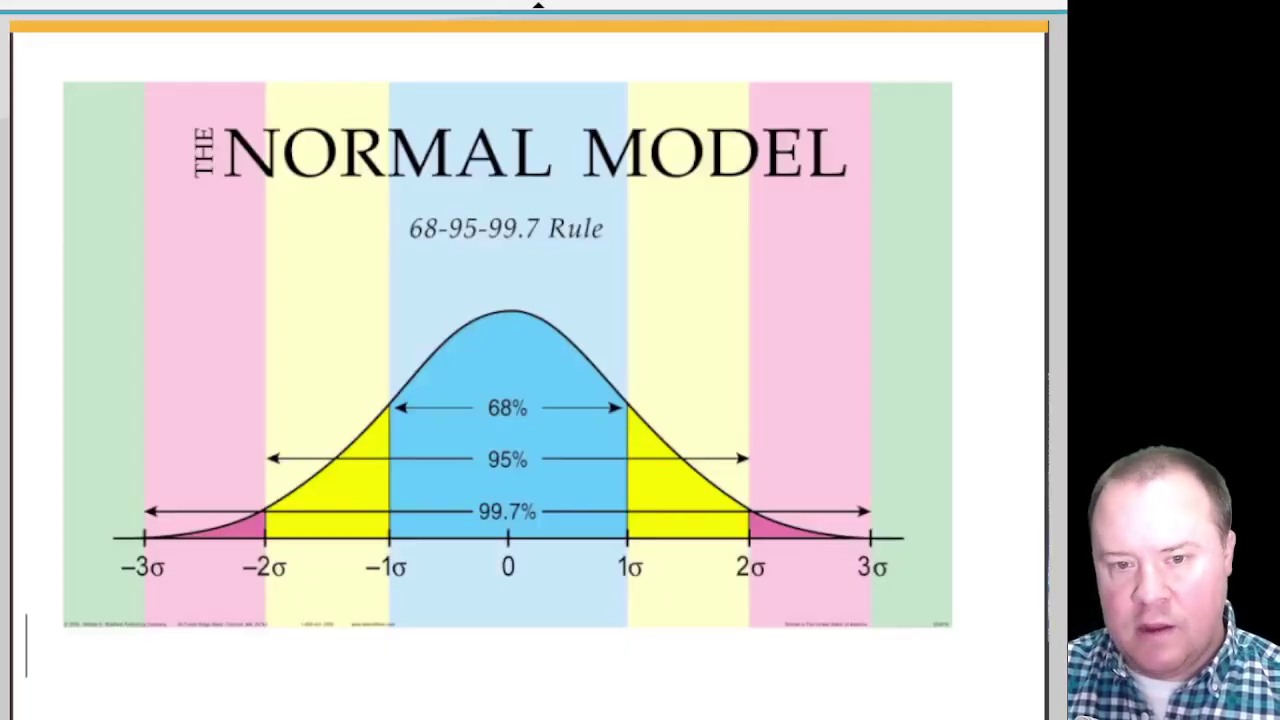